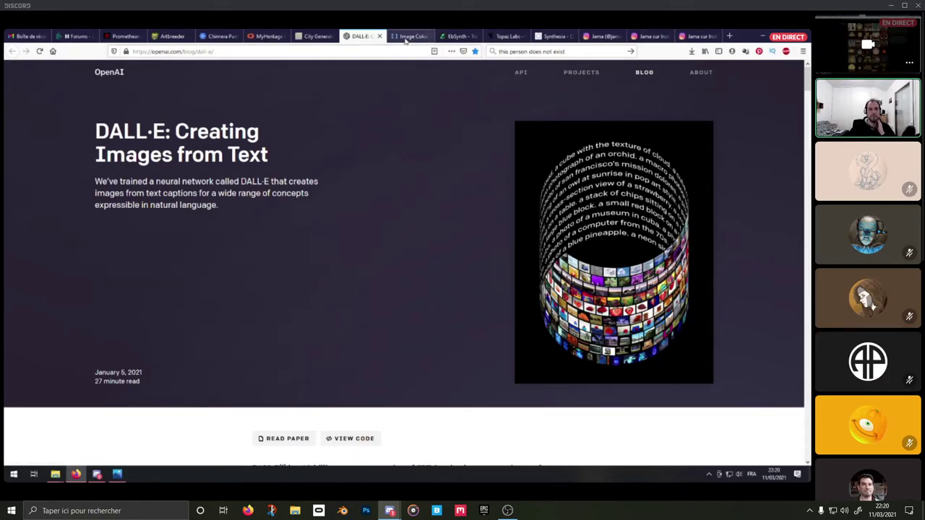
Show DeepAI's Image Colorization API page and highlight the end of its web address
click(406, 36)
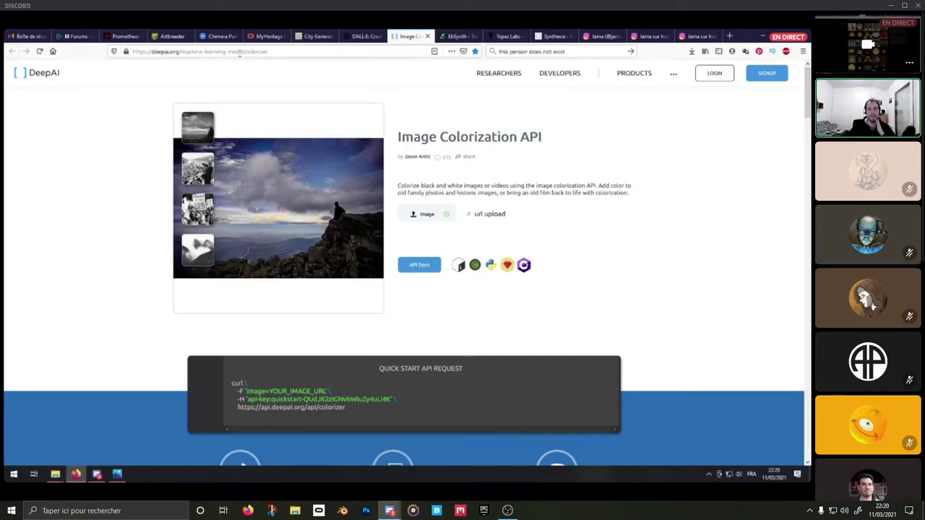
double_click(259, 51)
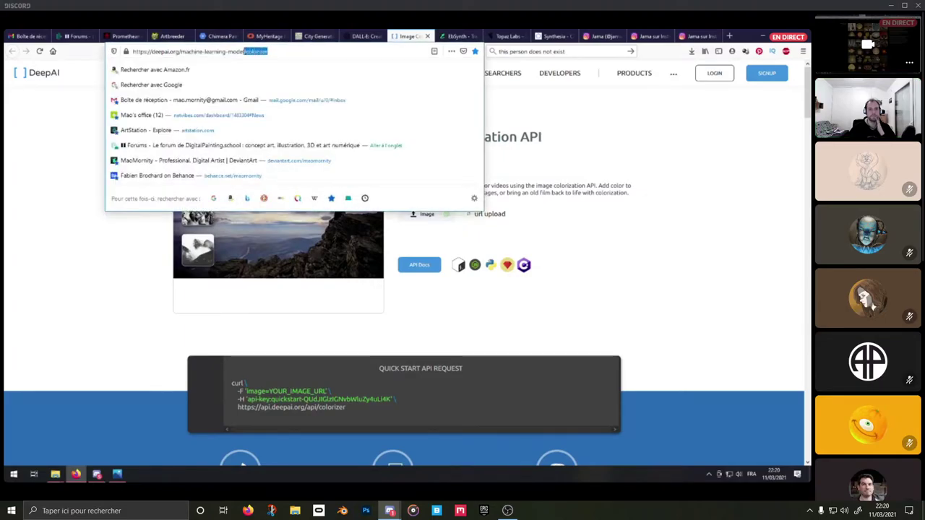
click(29, 172)
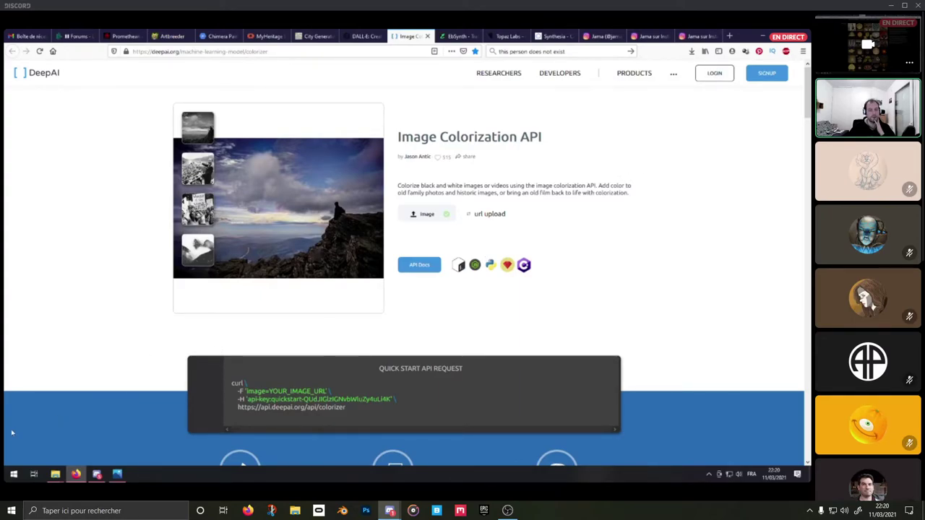
Switch to Photoshop, collapse the Selection Refine Edge group and make the Auto Colorize group visible
mouse_move(55, 474)
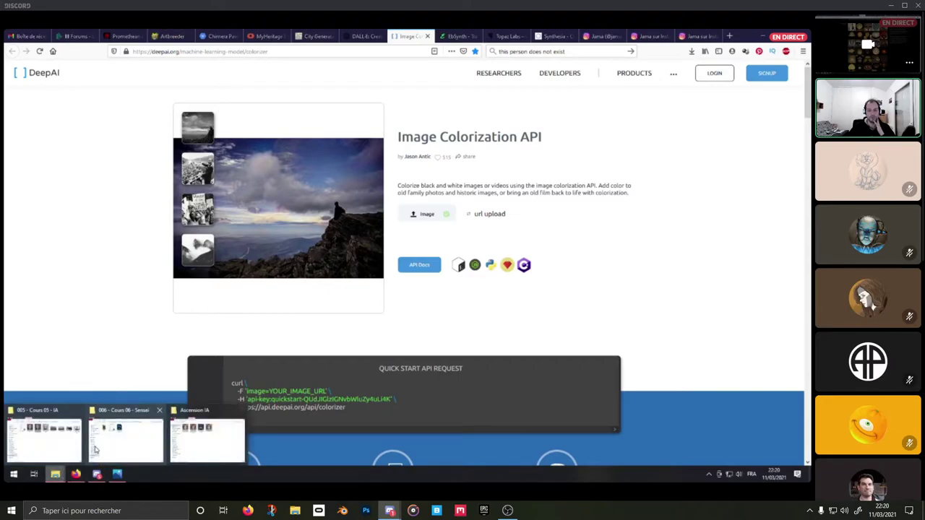
click(150, 412)
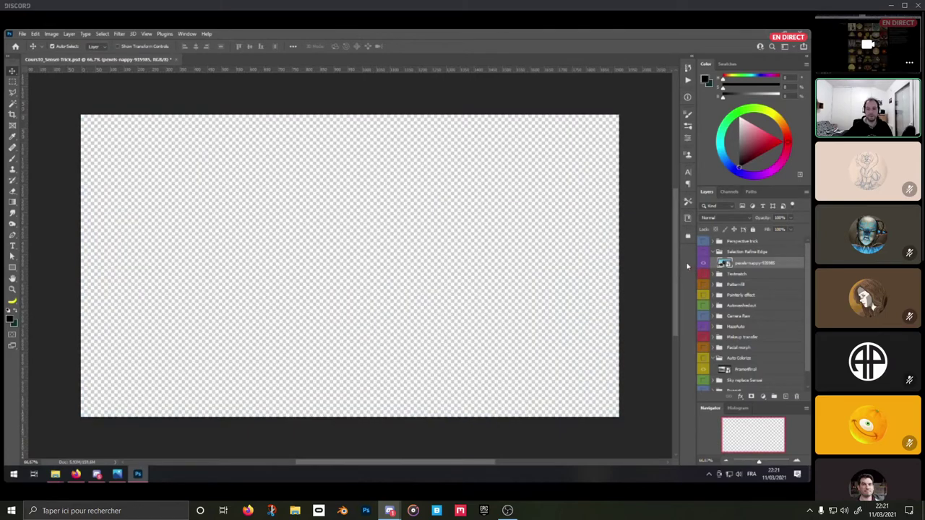
click(713, 251)
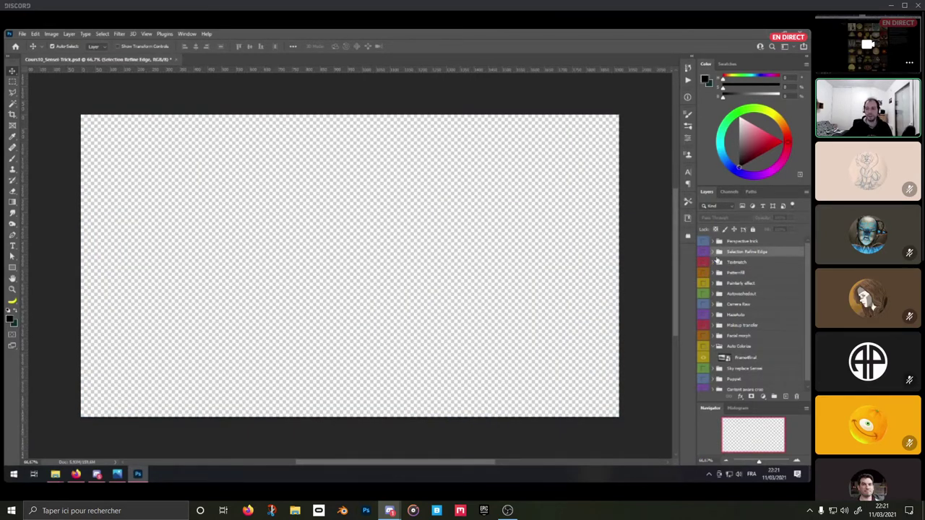
scroll(718, 259, down, 1)
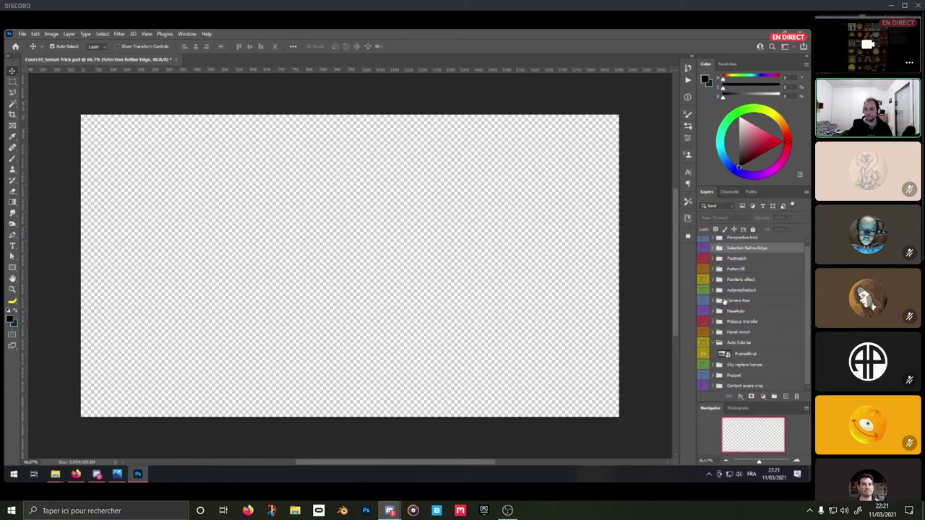
click(703, 342)
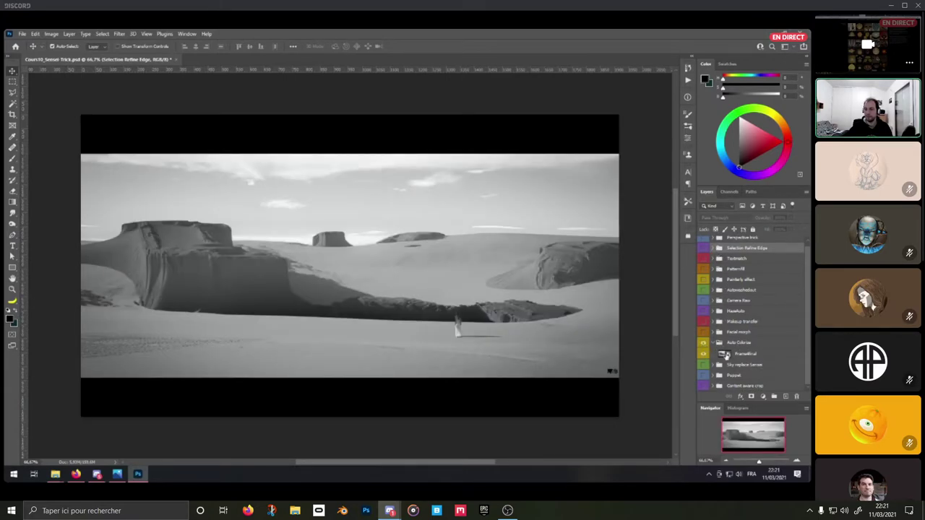
Open Neural Filters for the black-and-white desert layer in the Auto Colorize group
click(749, 354)
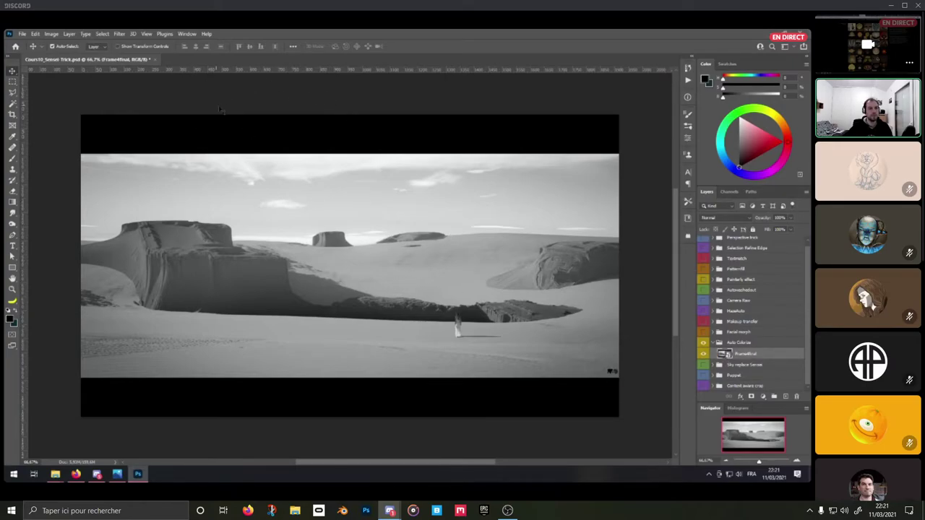
click(119, 33)
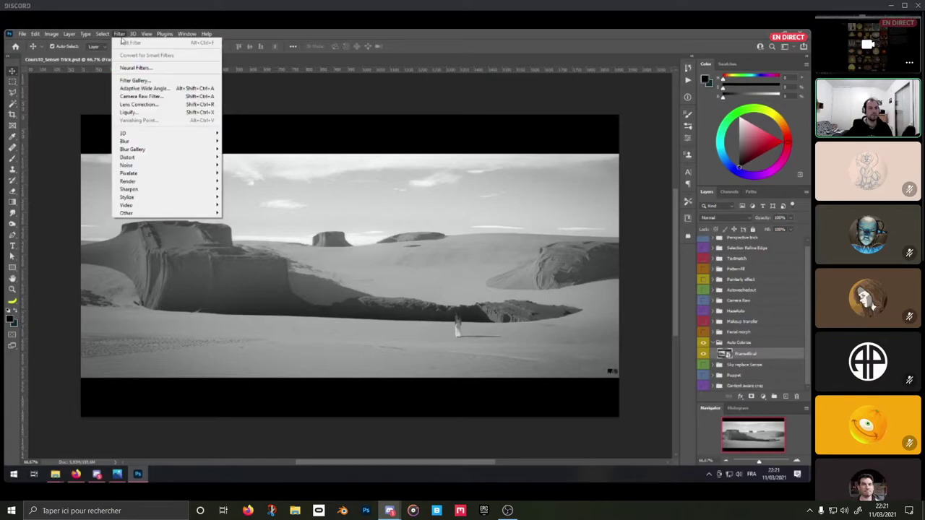
mouse_move(451, 387)
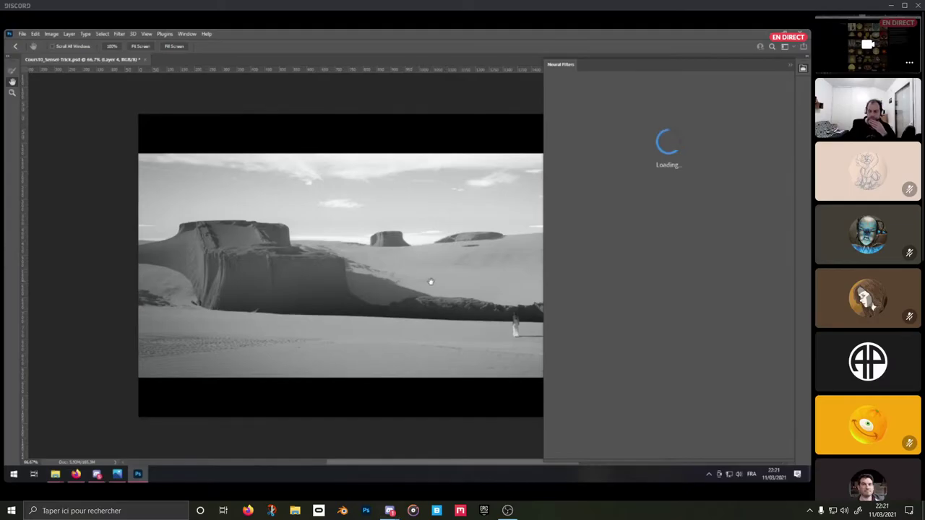
key(Escape)
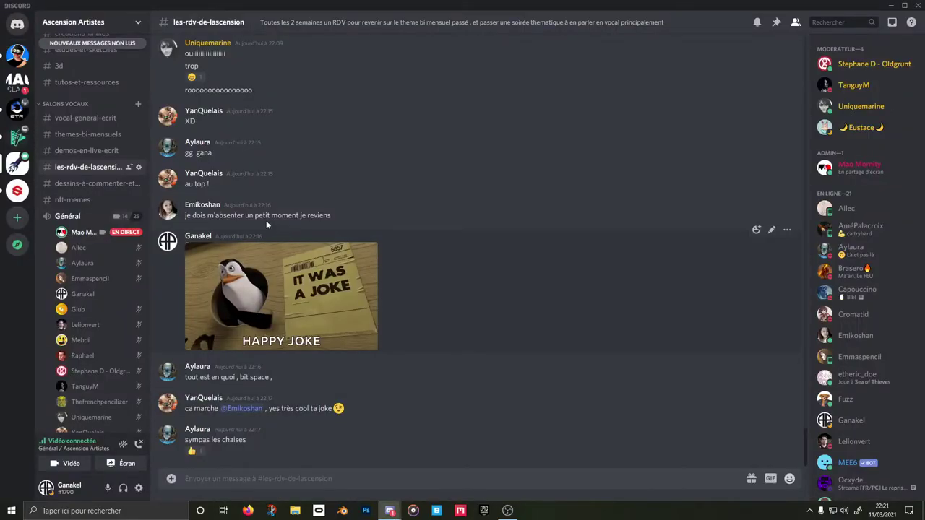
mouse_move(396, 514)
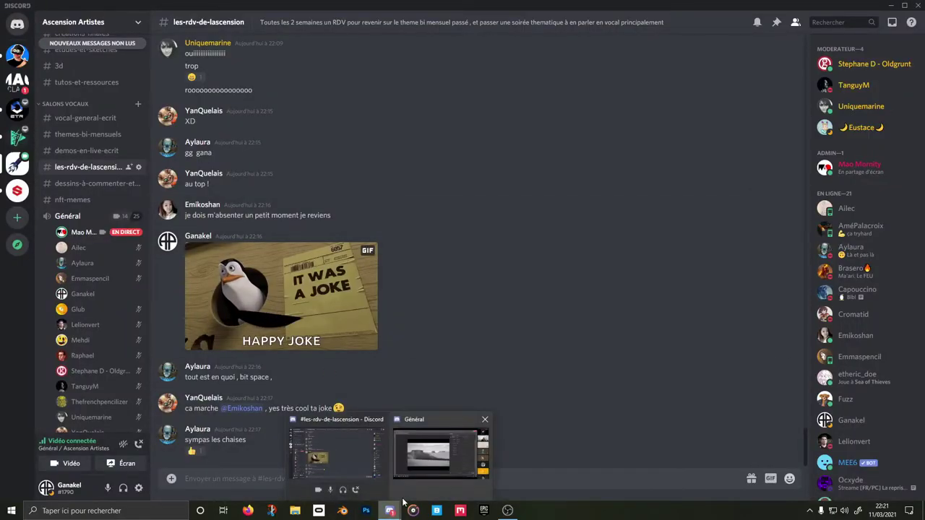
click(433, 445)
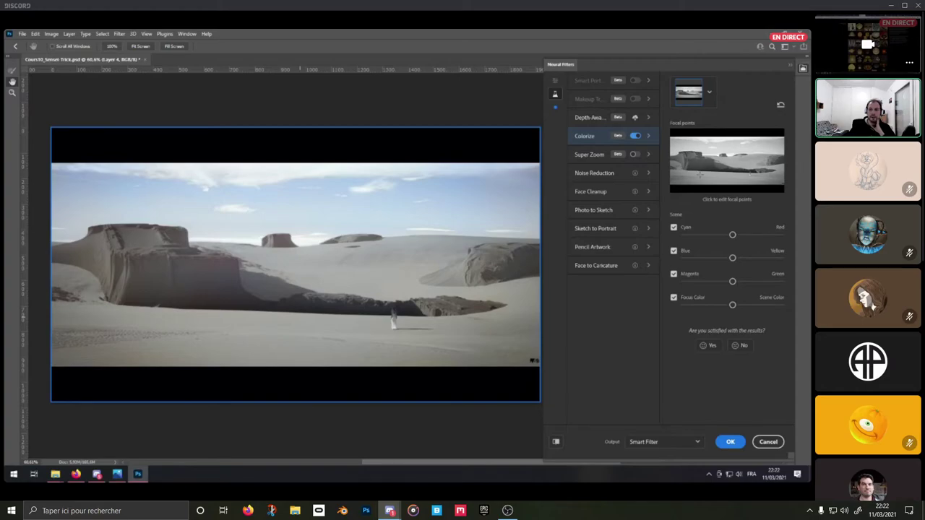
Add a Colorize focal point on the sand near the image's lower left and colour it brown, #695d43
click(682, 199)
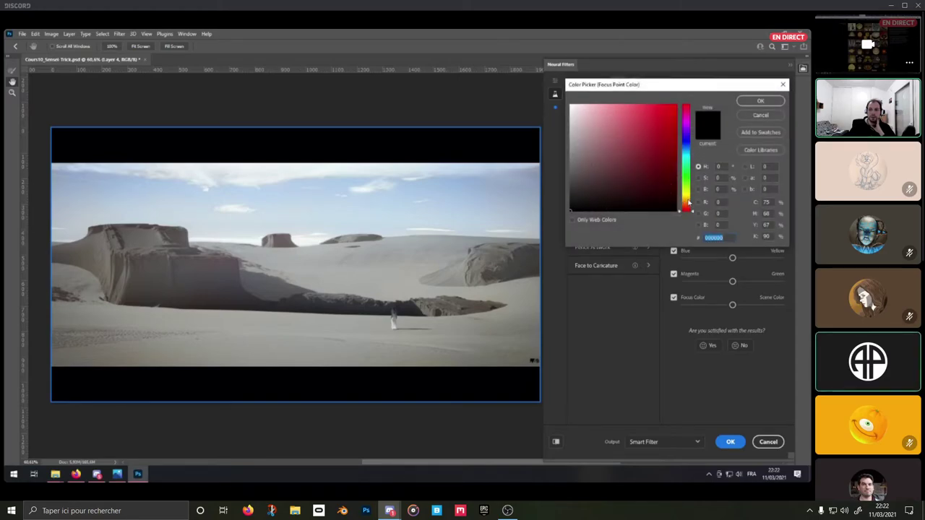
click(604, 179)
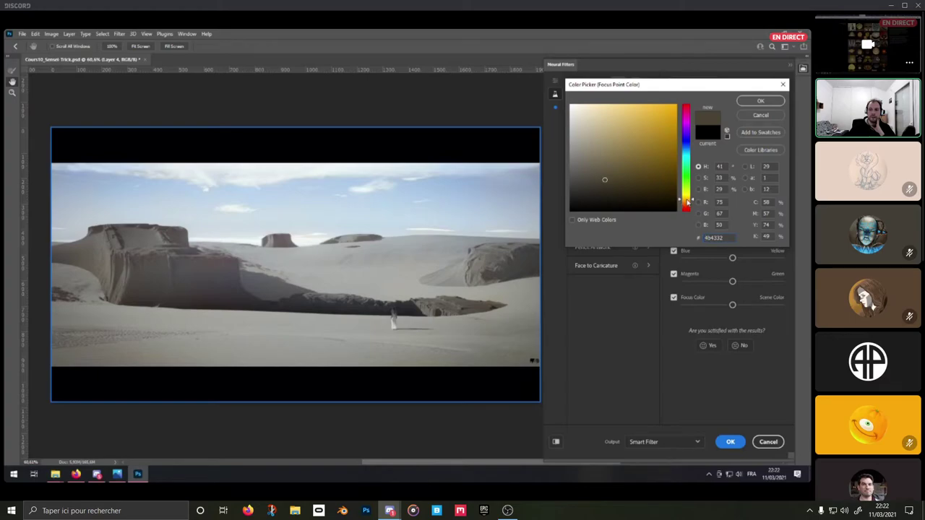
click(607, 167)
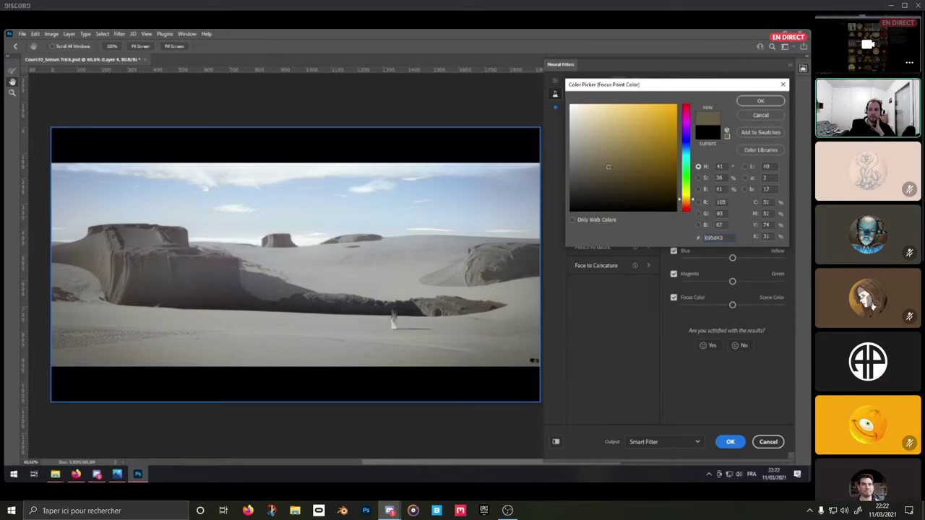
click(755, 101)
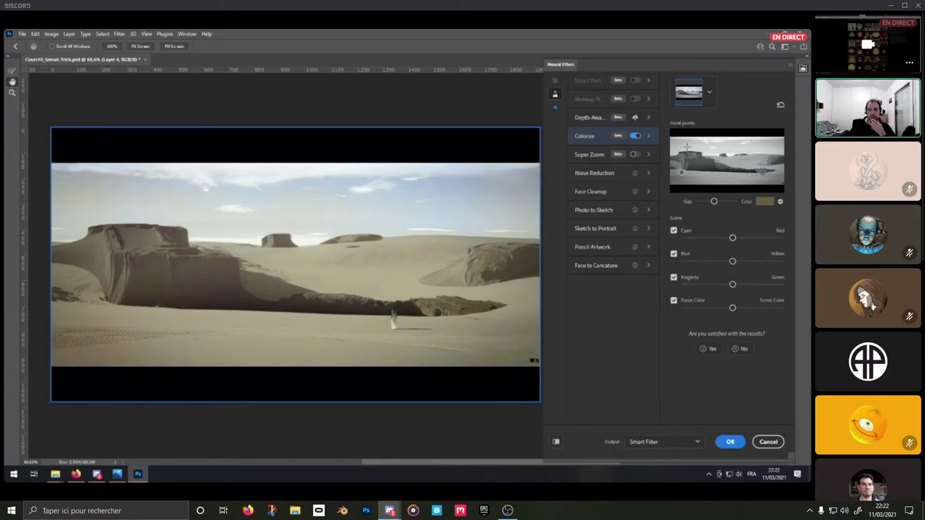
Change the left sky focal point's colour to light blue and add another light blue focal point on the sky's right side
click(764, 201)
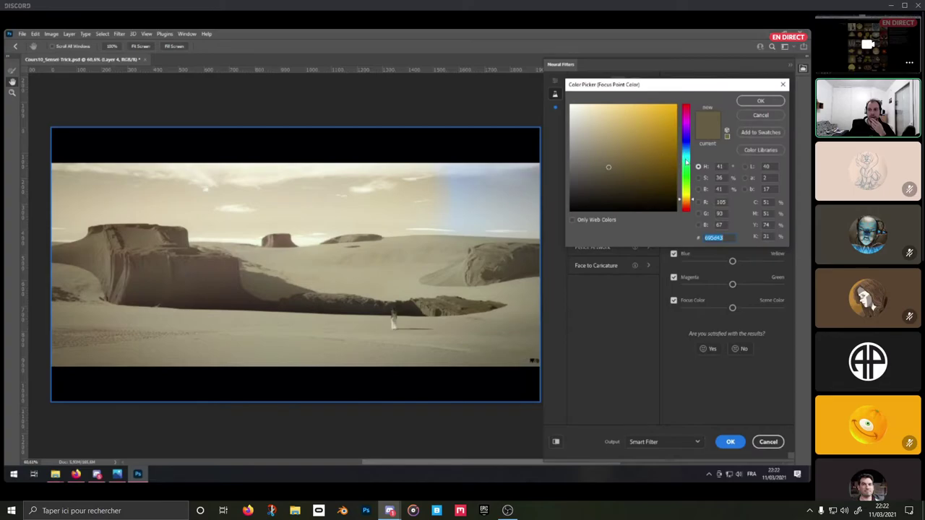
click(686, 161)
click(608, 146)
click(687, 156)
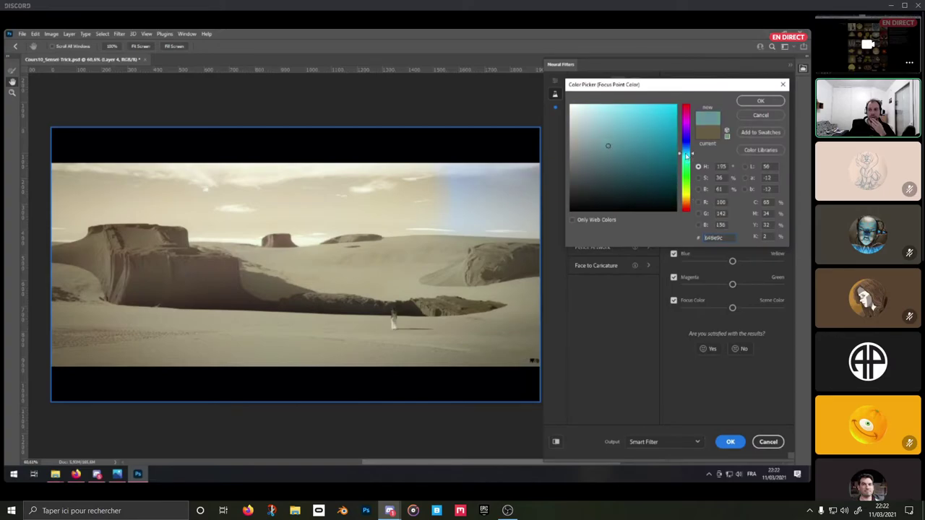
click(609, 135)
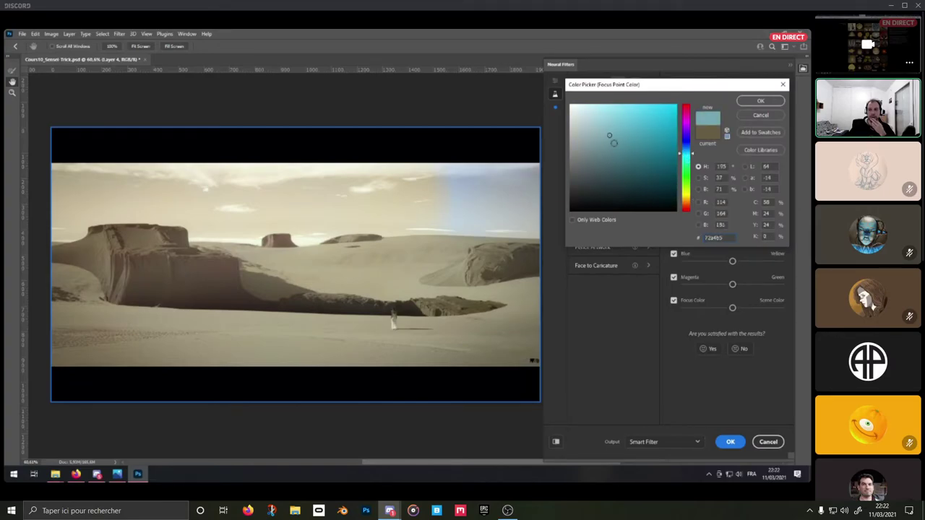
click(760, 101)
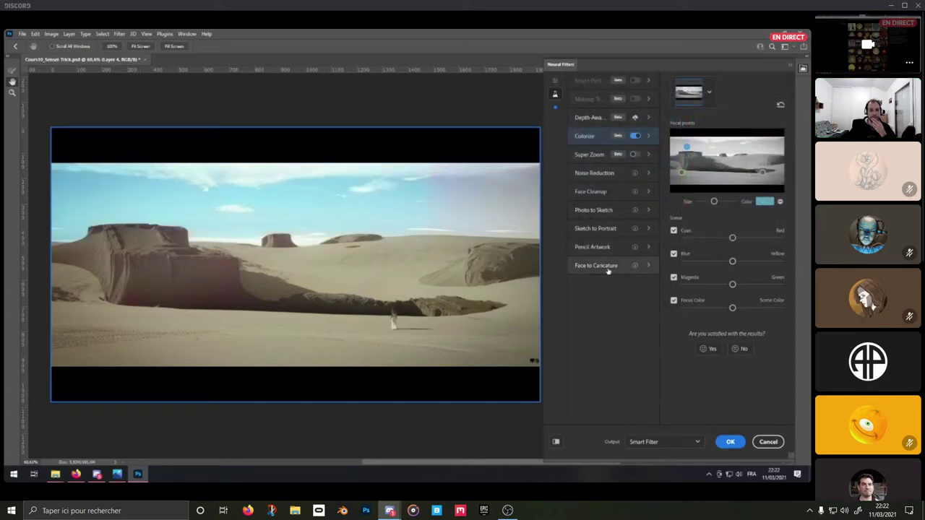
click(770, 144)
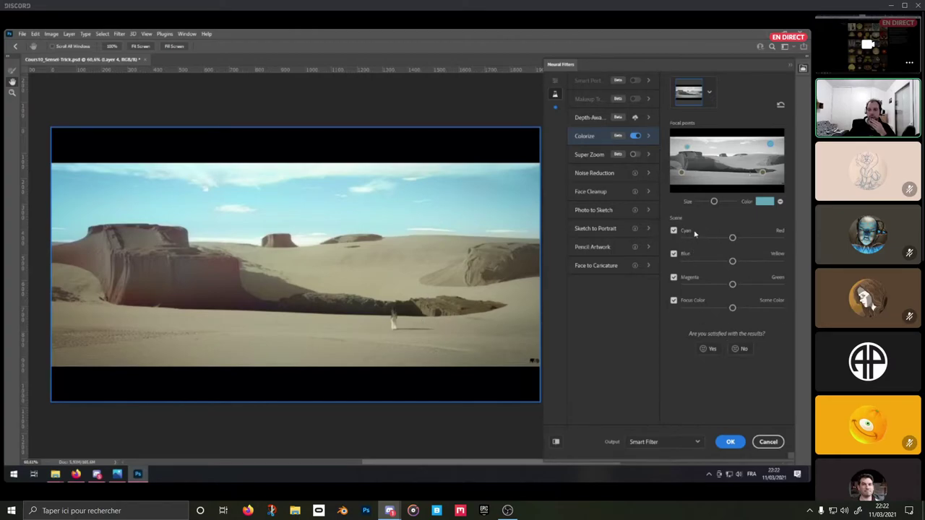
Shift the scene colours slightly toward cyan, yellow and magenta, and apply the Colorize filter with its output as a new layer
drag(730, 241, 725, 285)
click(685, 442)
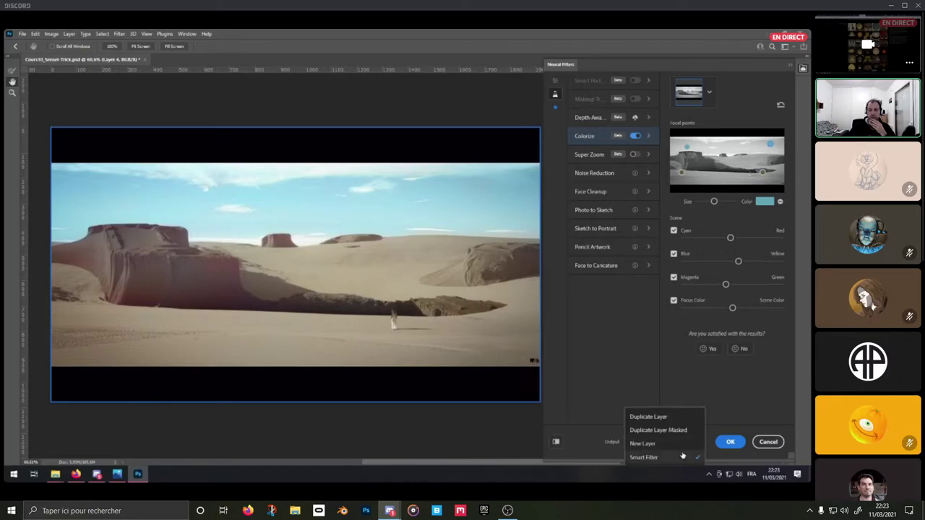
click(643, 444)
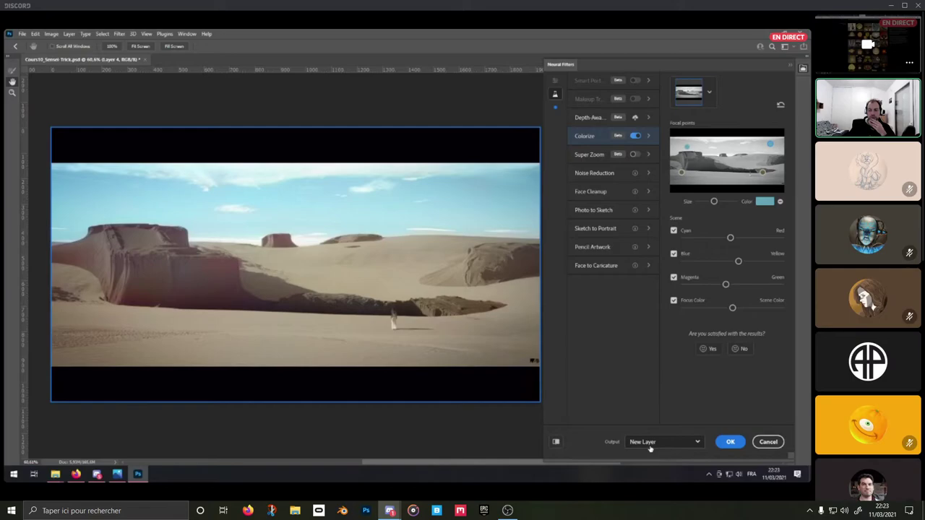
click(729, 441)
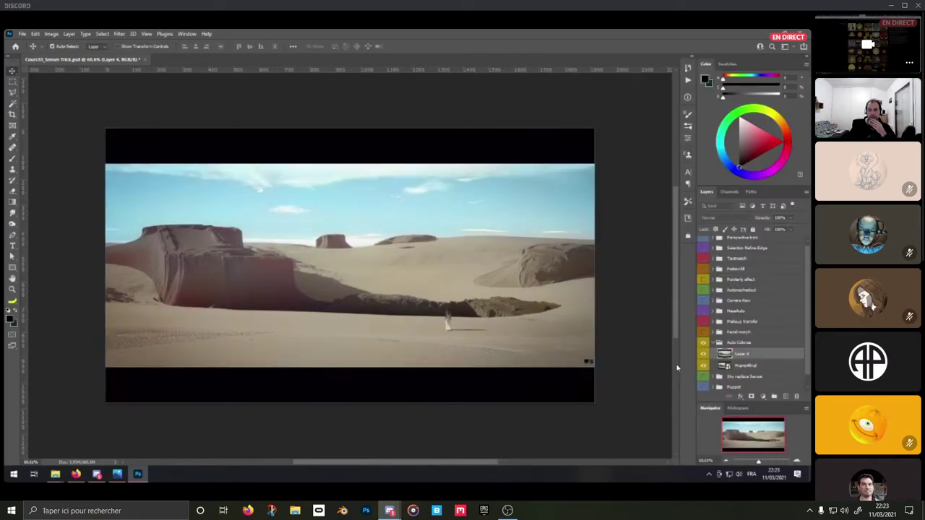
Compare the colorized layer with the black-and-white original by hiding and showing it
click(704, 354)
click(704, 354)
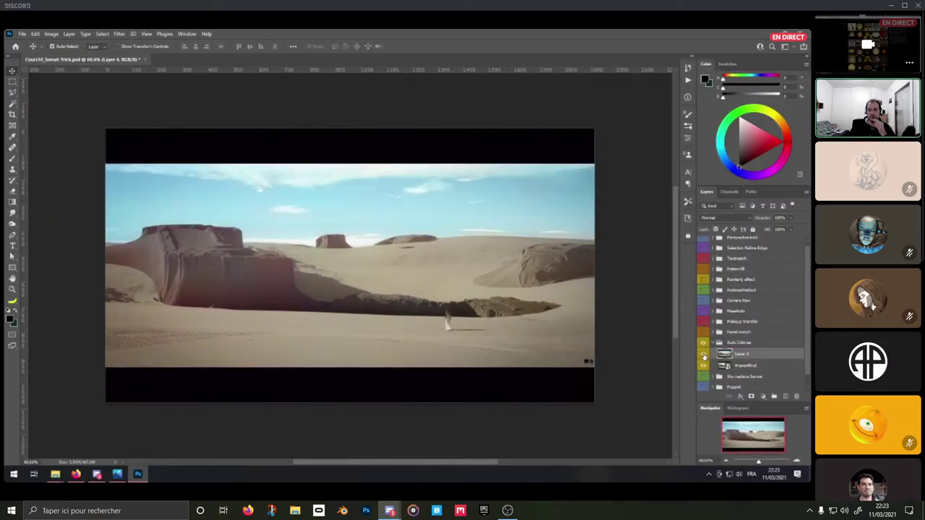
click(704, 354)
click(704, 355)
View DeepAI's Image Colorization page in Firefox again and return to Photoshop
click(76, 475)
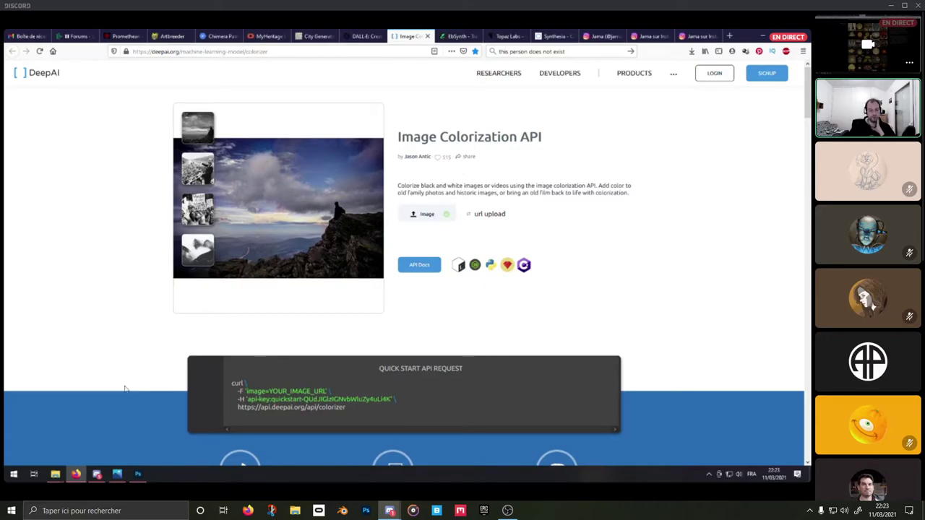
mouse_move(56, 478)
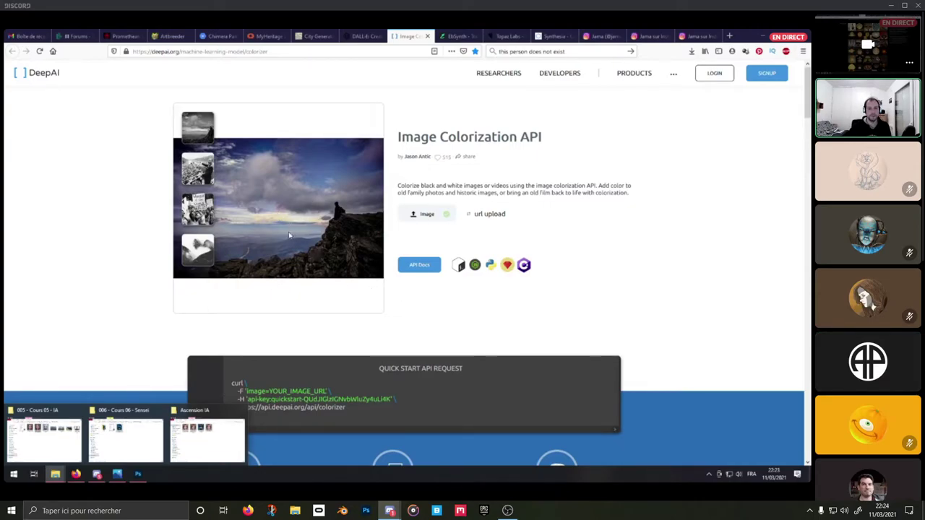
click(142, 475)
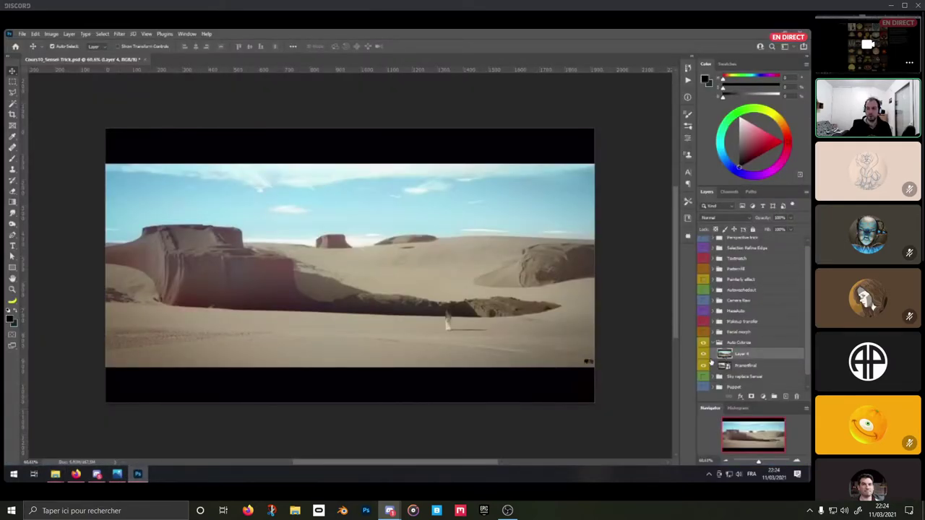
Try the Color blend mode on the colorized layer, compare it with the black-and-white original, and restore the Normal mode
click(703, 353)
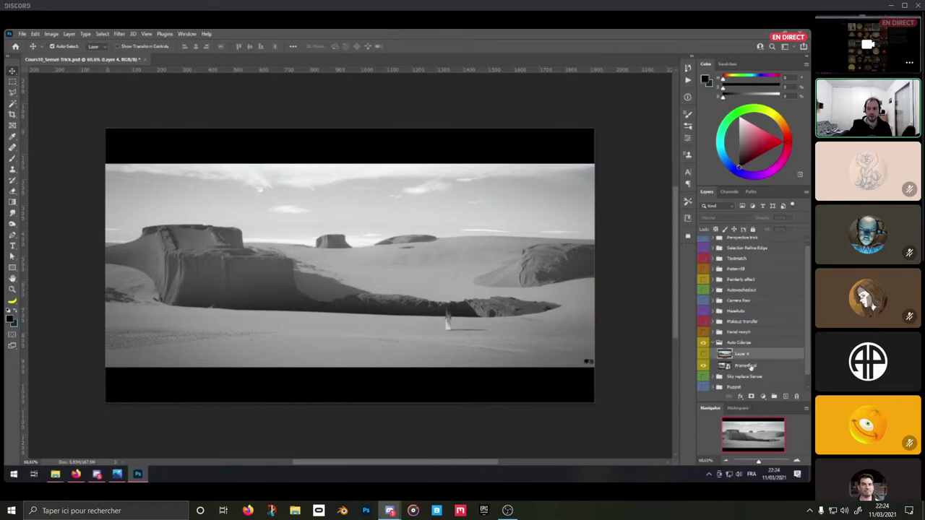
click(703, 354)
click(733, 217)
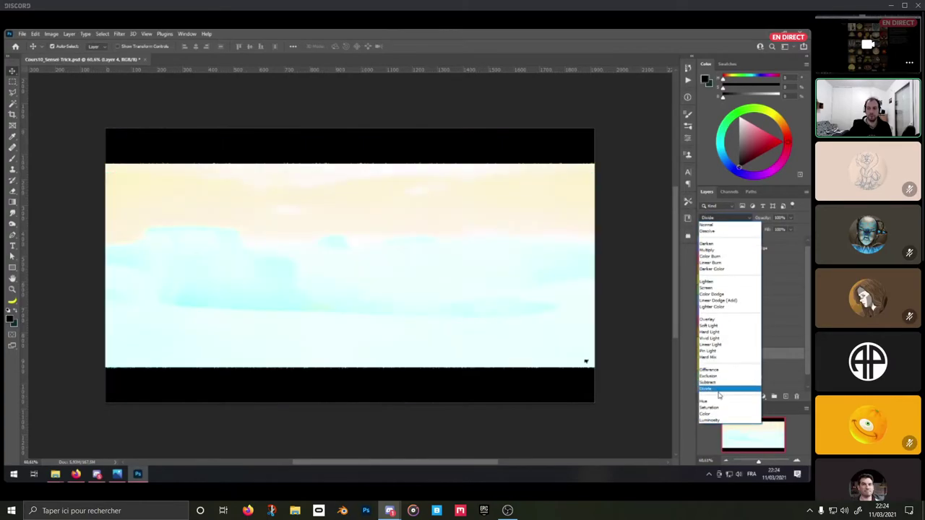
click(710, 414)
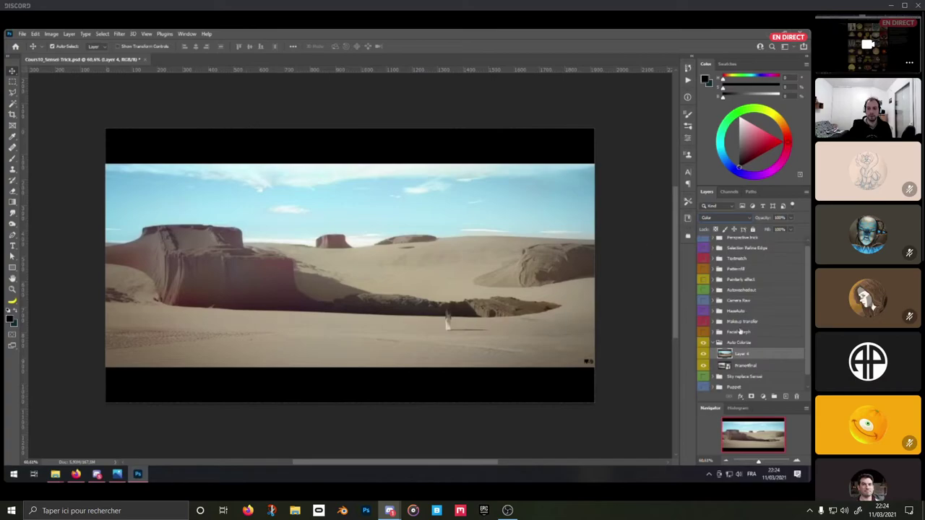
click(704, 356)
click(704, 356)
click(718, 217)
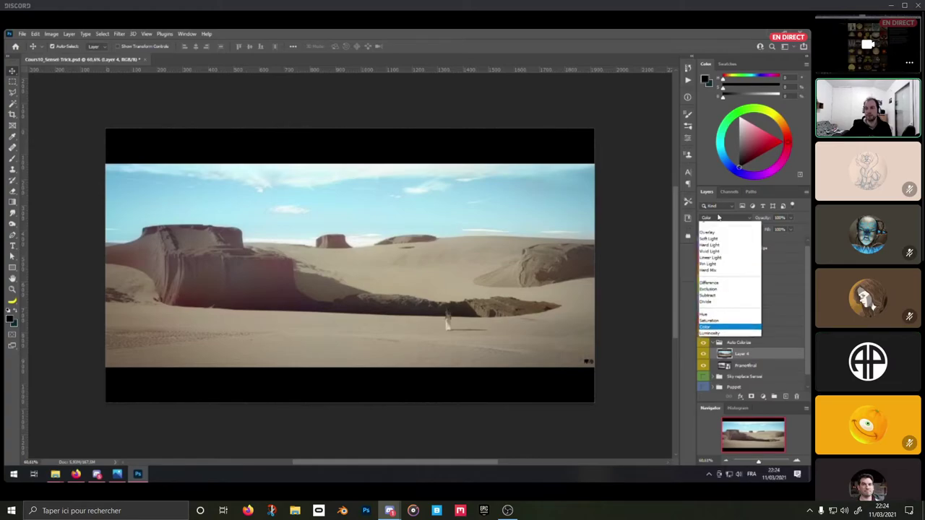
click(714, 226)
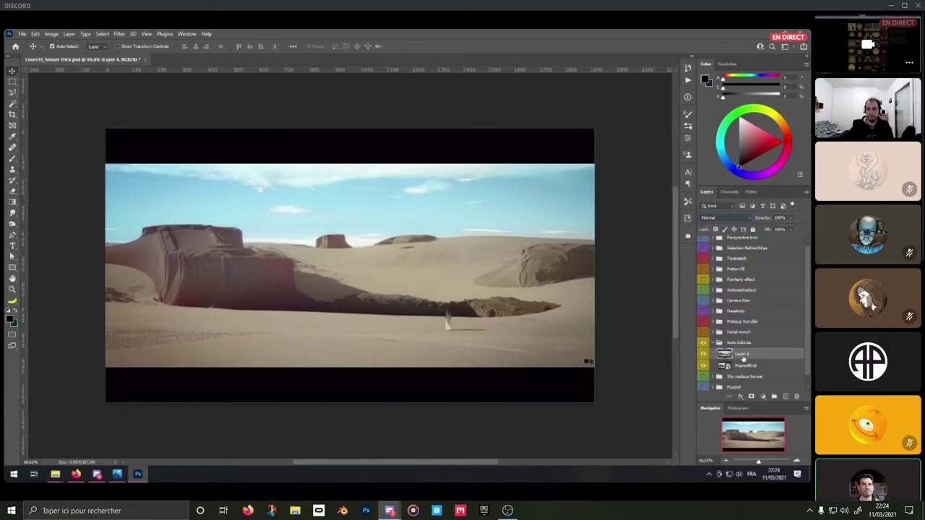
Hide the colorized layer and open Neural Filters on the black-and-white frame layer to compare the featured and beta filter lists
click(703, 354)
click(744, 366)
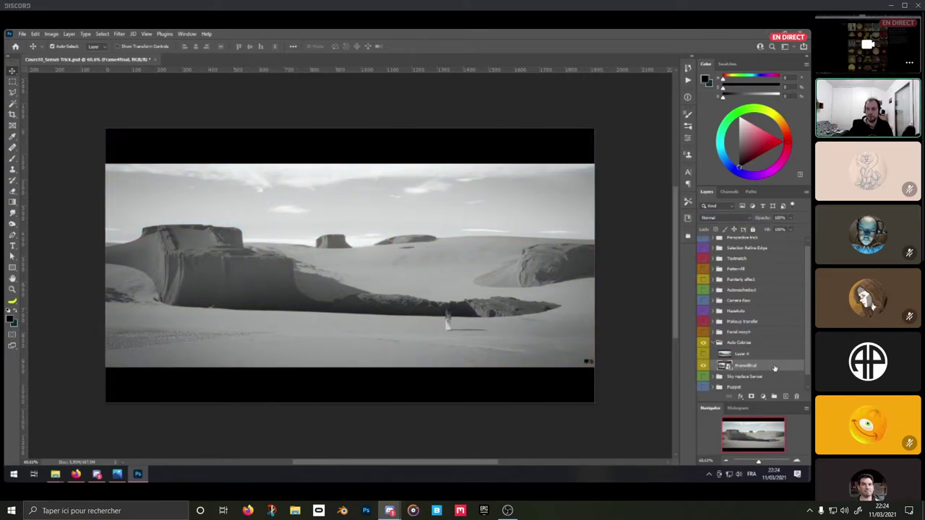
click(119, 34)
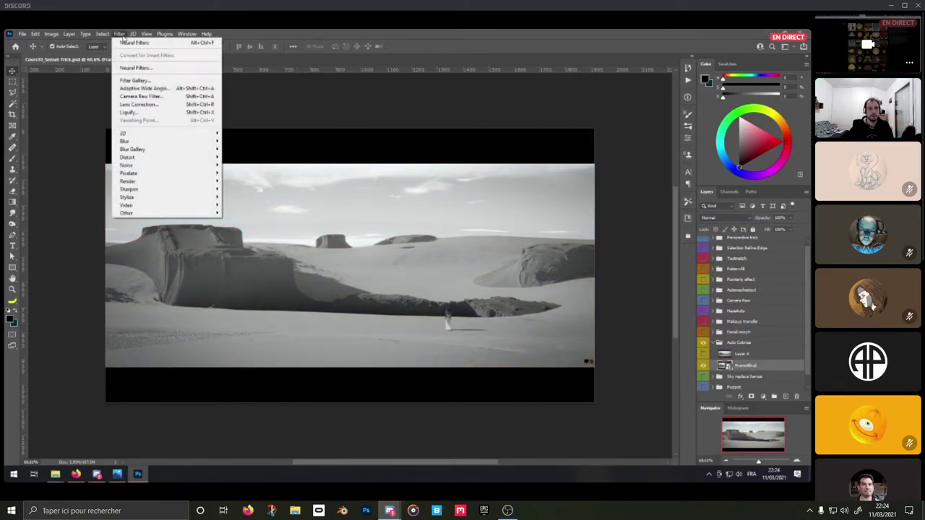
click(144, 68)
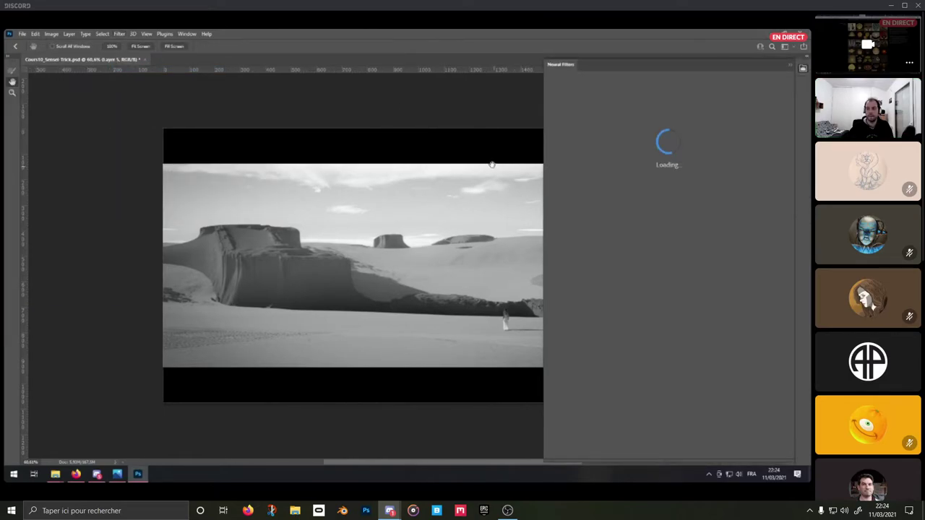
click(555, 95)
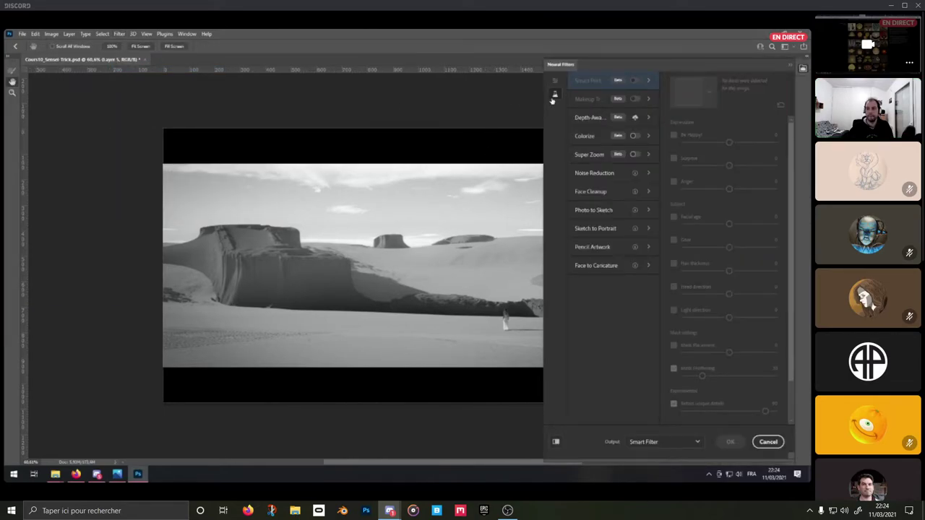
click(554, 81)
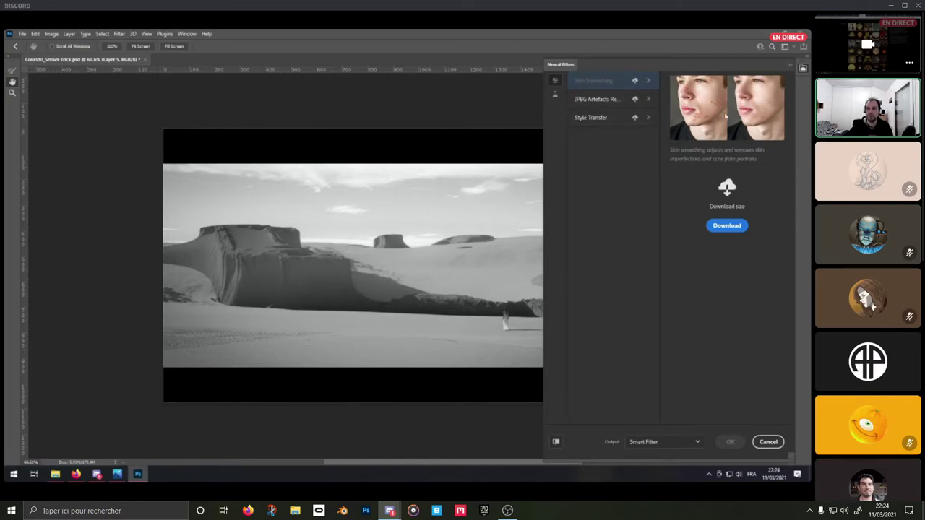
click(554, 95)
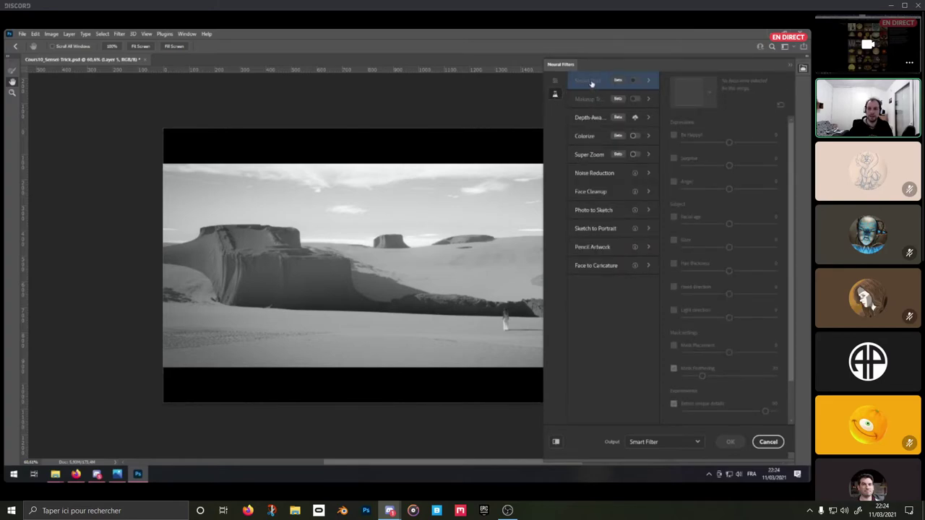
Try the Colorize filter with a smaller red focal point in the sky above the left rock formation, and cancel the filter
click(591, 137)
scroll(442, 215, up, 2)
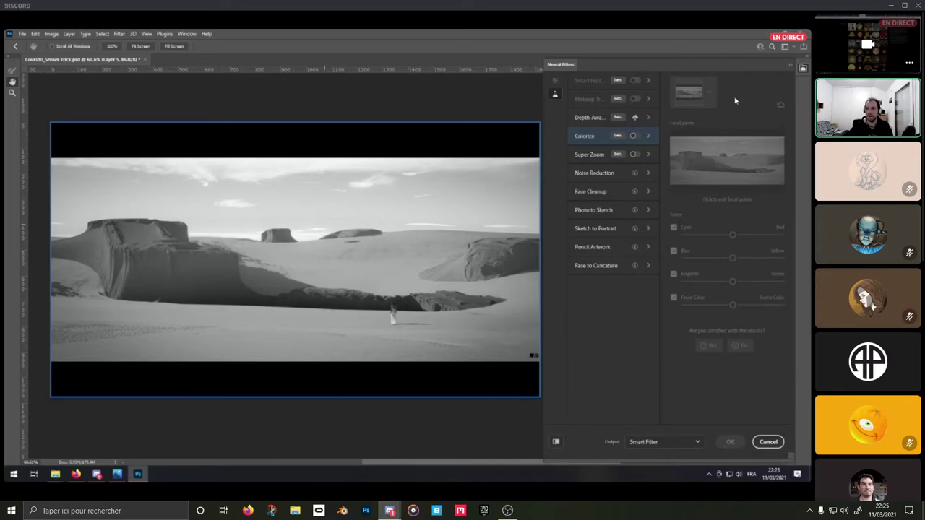
click(634, 136)
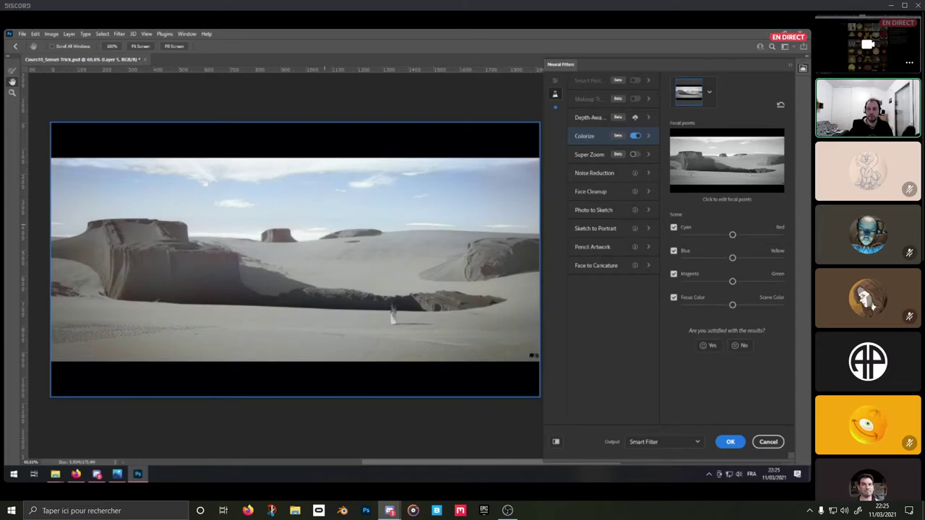
click(680, 147)
click(658, 128)
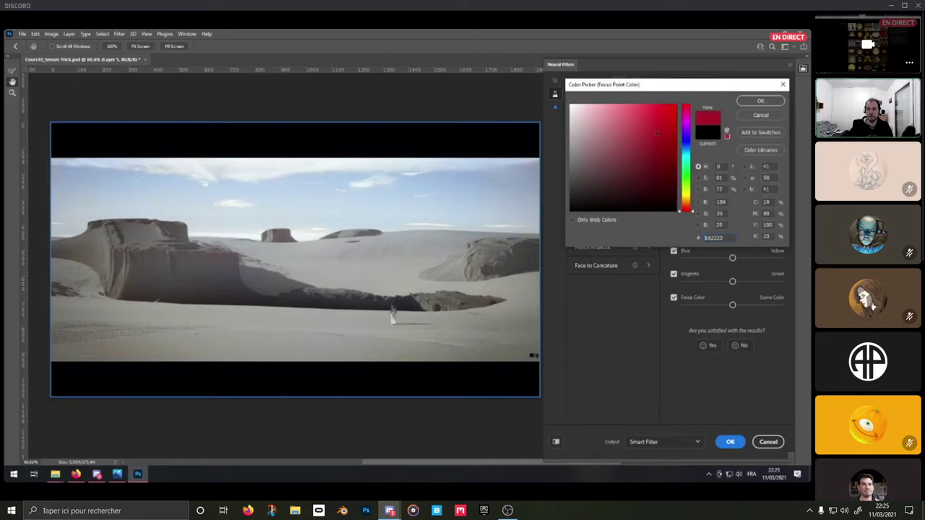
click(760, 101)
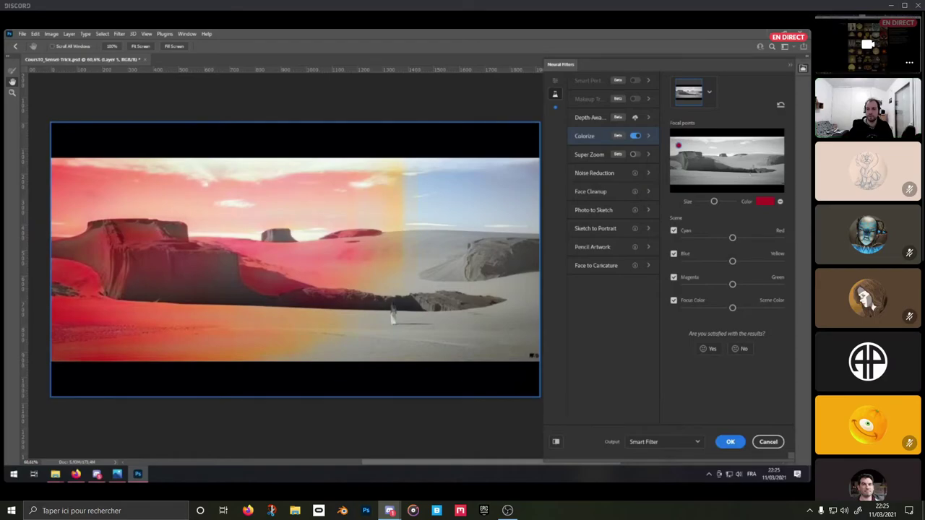
mouse_move(715, 202)
mouse_down()
mouse_move(728, 201)
mouse_move(701, 203)
mouse_up()
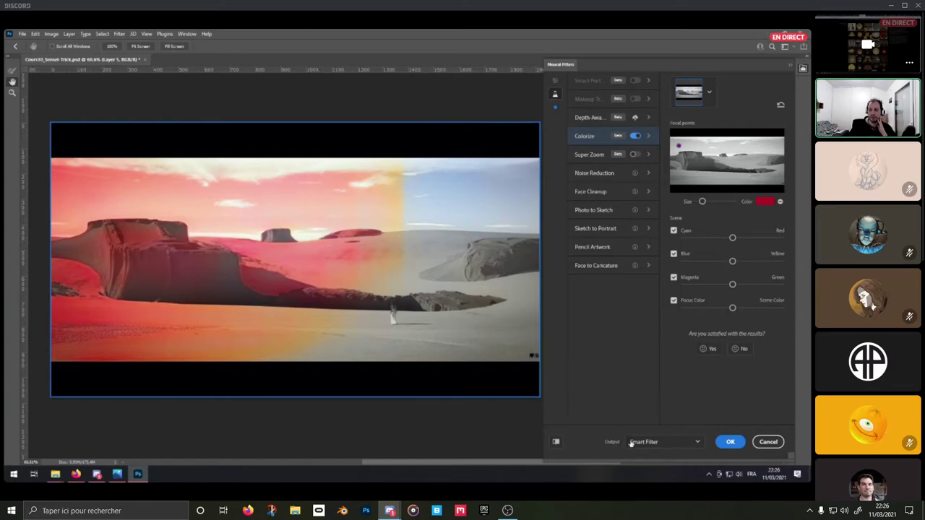
click(669, 442)
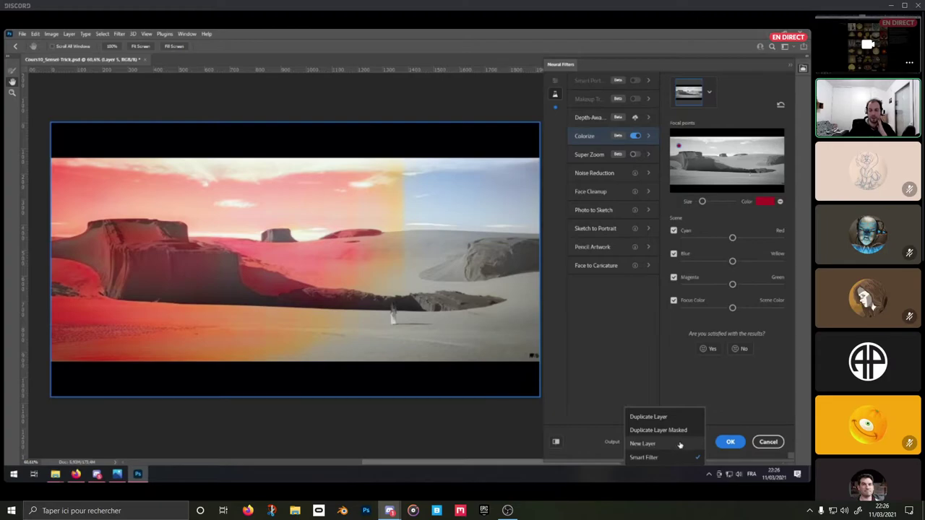
click(768, 443)
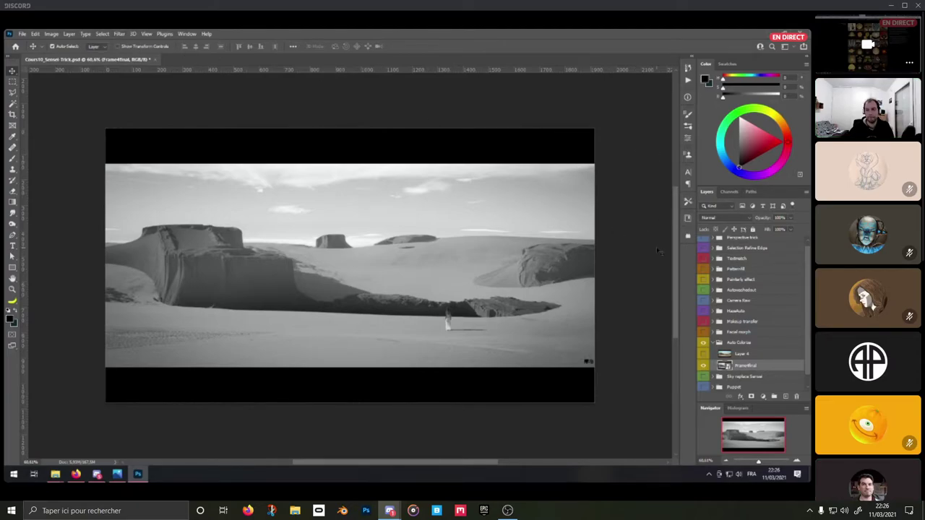
Switch to Firefox and view the EbSynth website
scroll(656, 253, up, 1)
scroll(655, 253, down, 1)
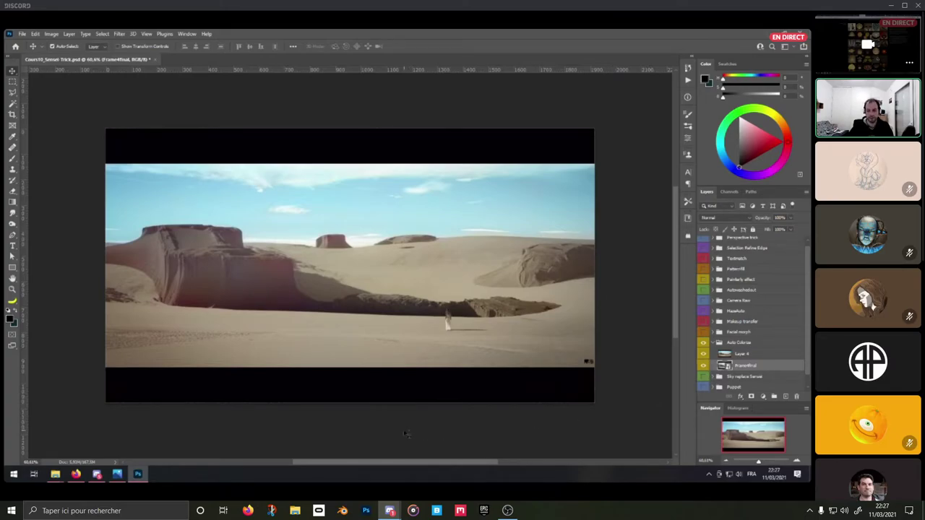
mouse_move(82, 476)
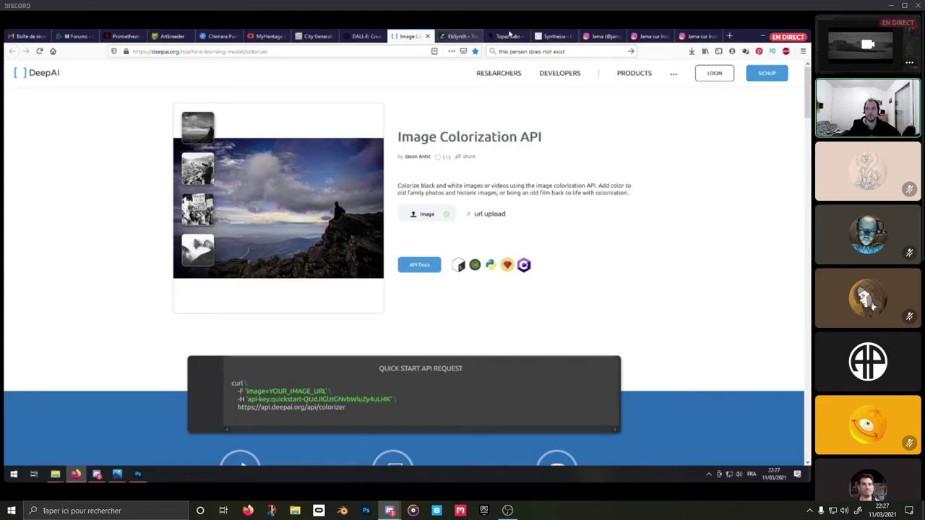
click(457, 36)
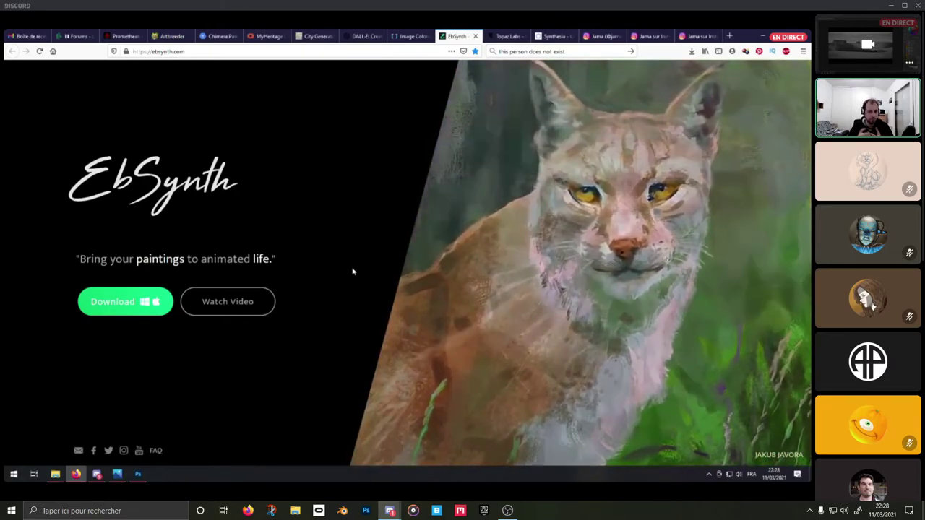
Open the L'Ascension des Artistes website from the Ascension bookmarks in the local Firefox browser
click(247, 510)
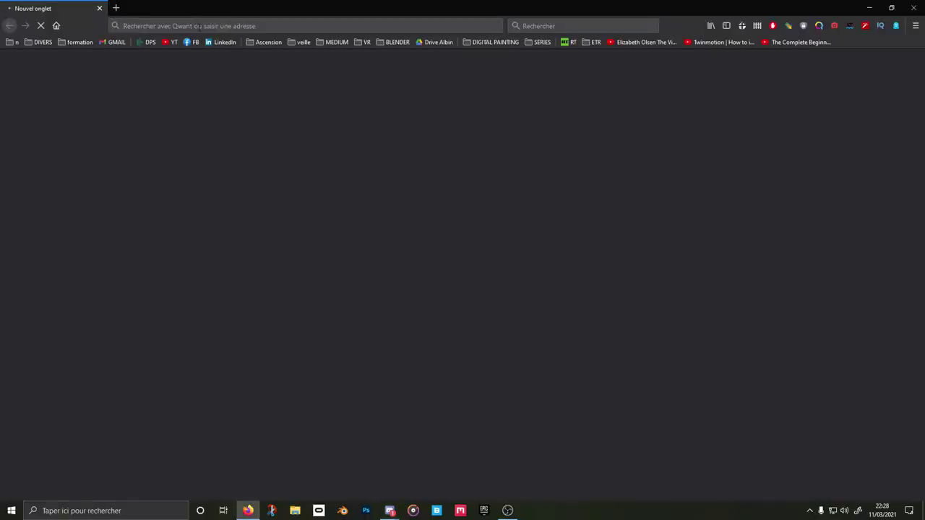
click(268, 42)
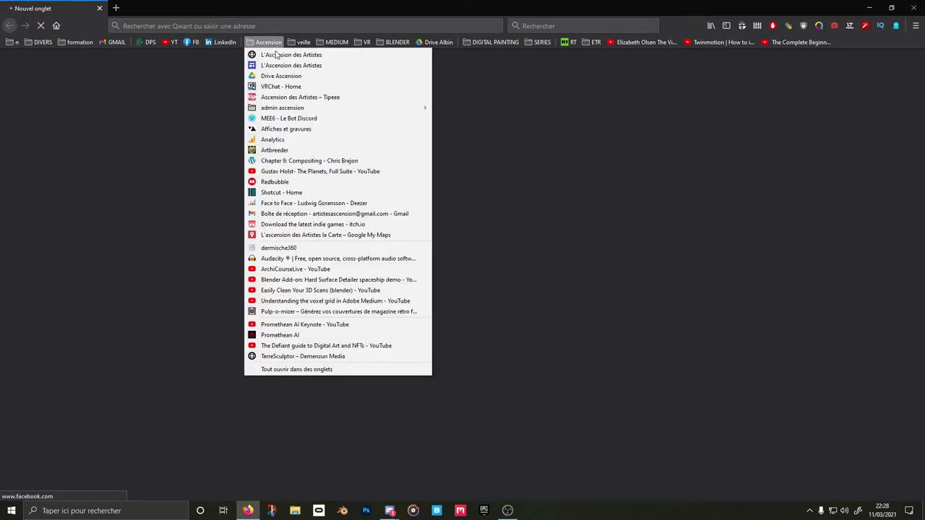
click(257, 136)
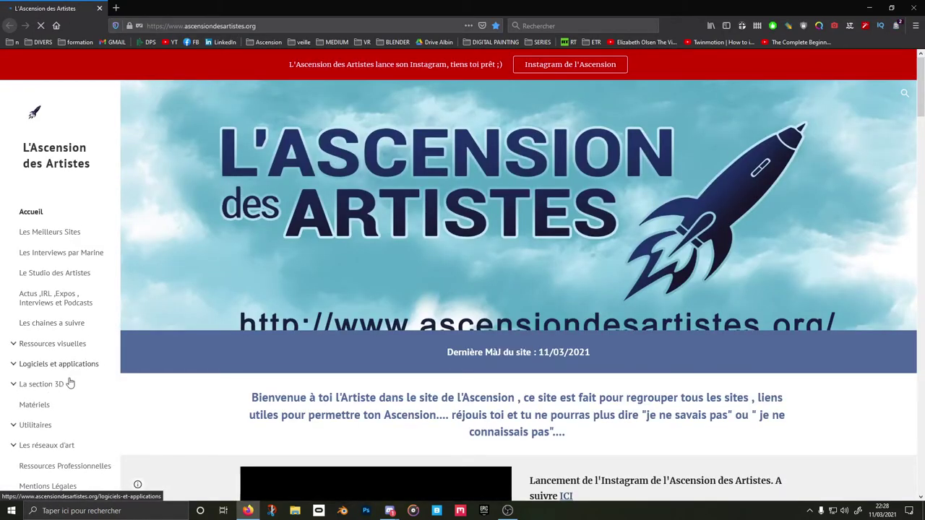
Examine the tools listed on the Ressources Numeriques page under Logiciels et applications, down to the end of the page
click(14, 365)
scroll(61, 381, down, 2)
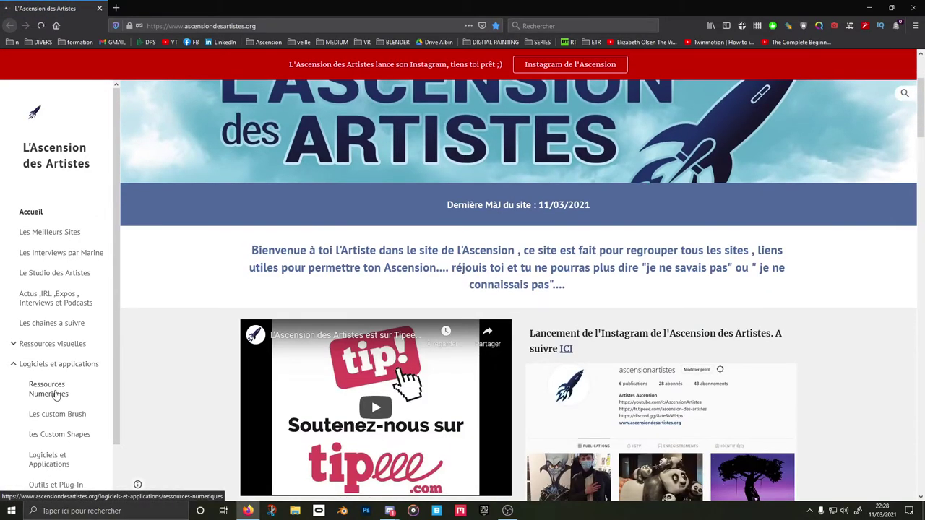
click(55, 394)
scroll(200, 371, down, 10)
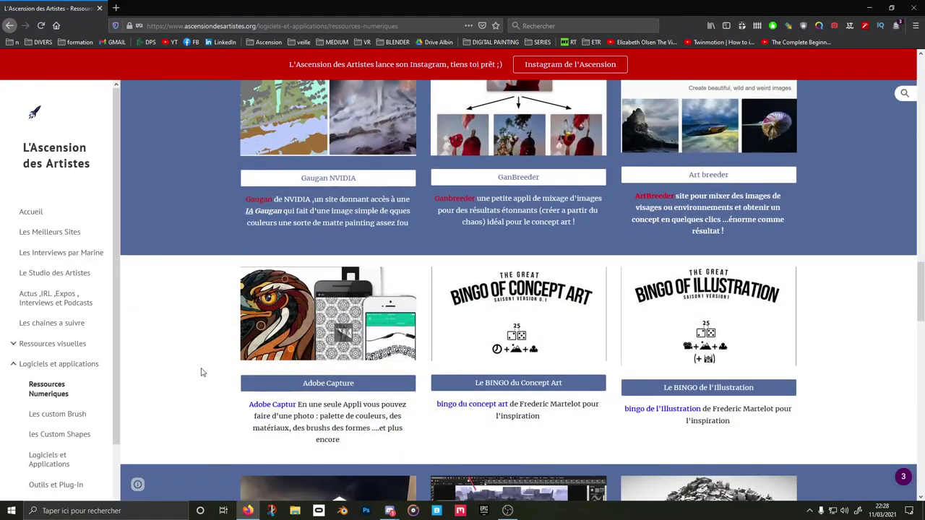
scroll(202, 373, down, 8)
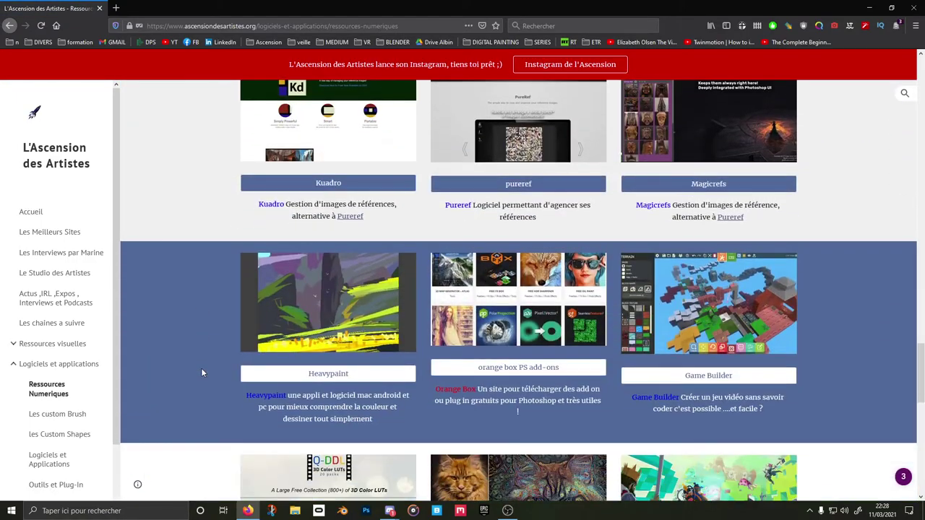
scroll(203, 372, down, 5)
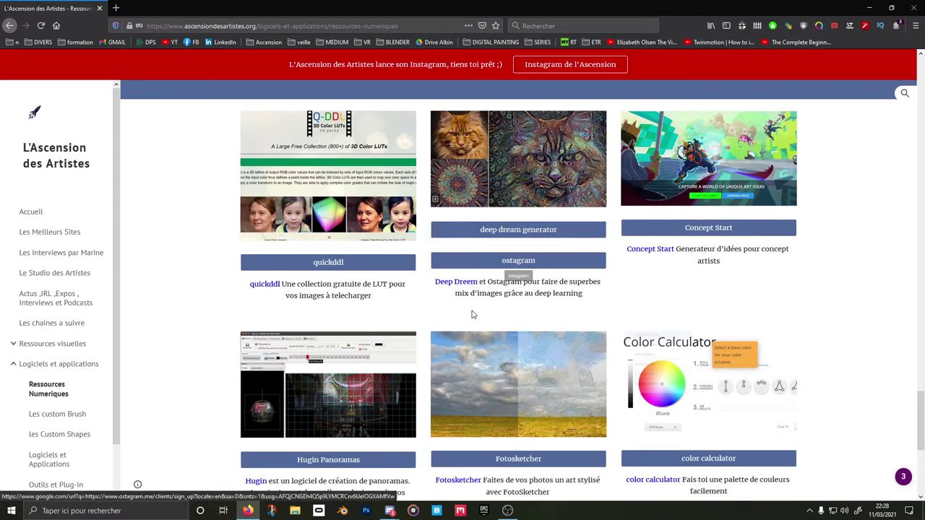
scroll(473, 314, down, 2)
scroll(479, 326, down, 2)
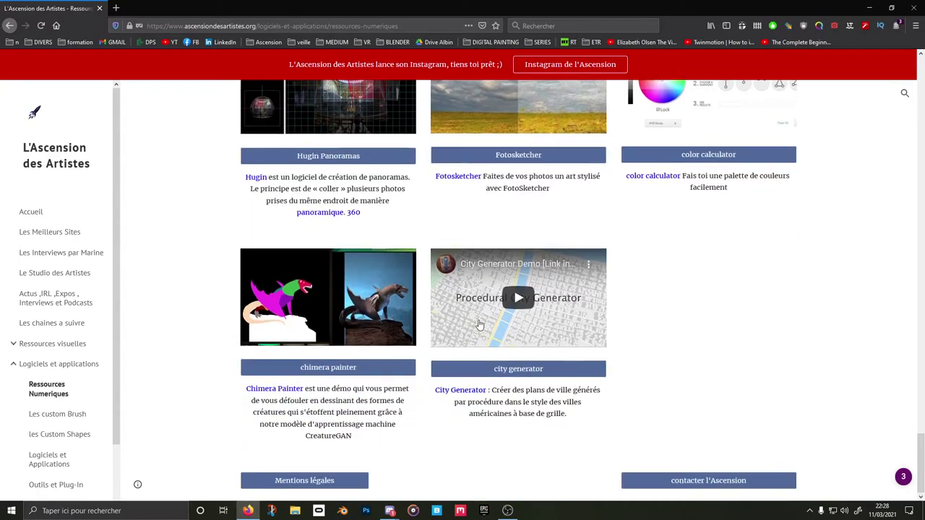
scroll(63, 373, down, 1)
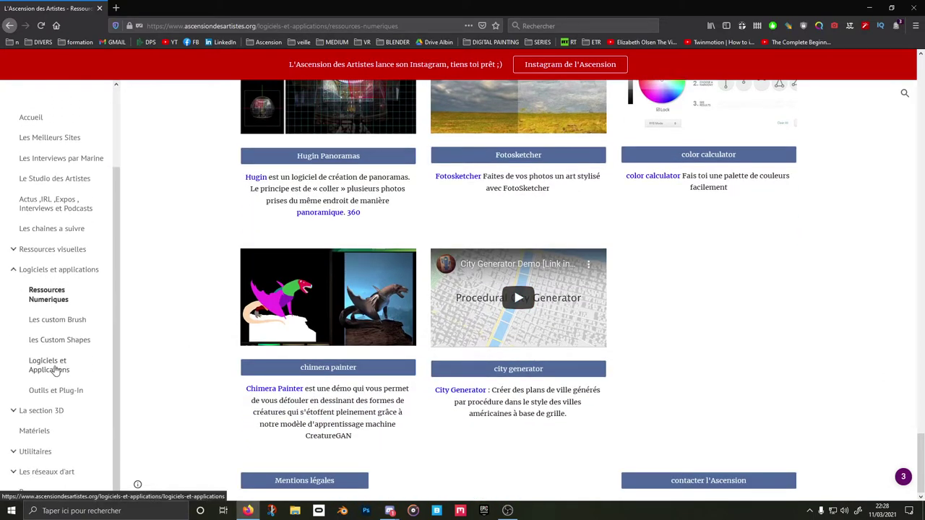
Look through the Logiciels et Applications and Outils et Plug-In pages for the Eb Synth entry
scroll(435, 338, down, 10)
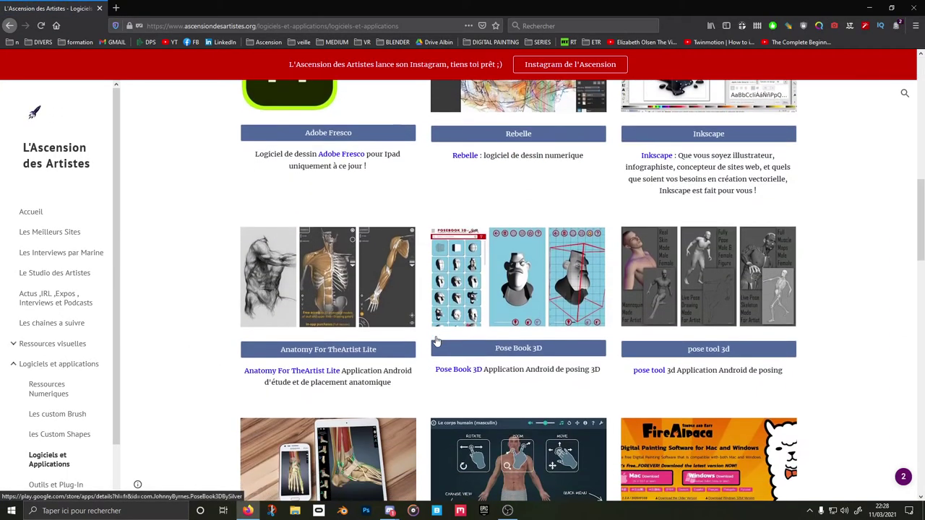
scroll(437, 341, down, 12)
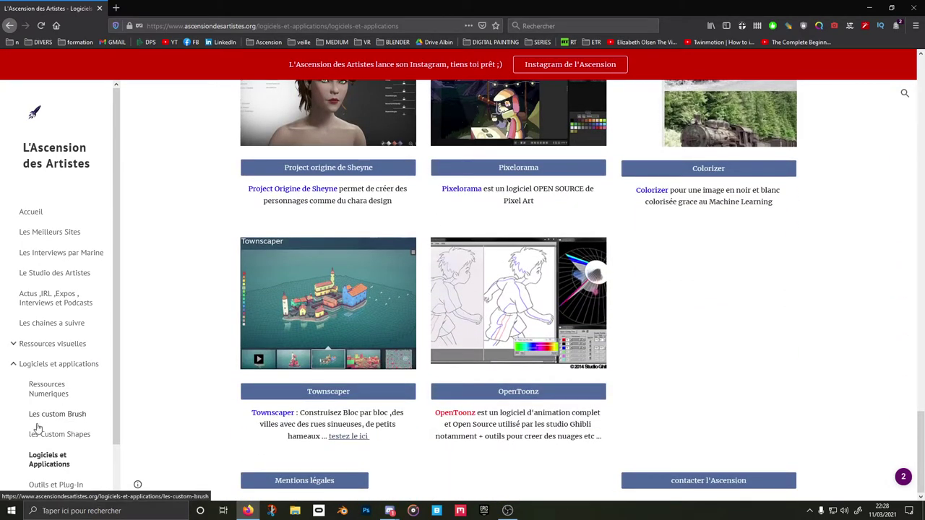
scroll(327, 440, down, 15)
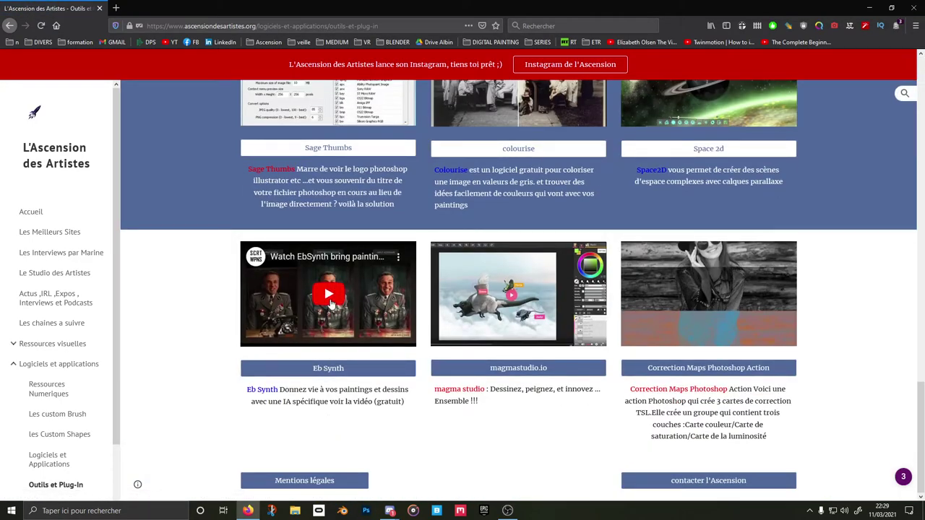
Watch the "Watch EbSynth bring paintings to life" video on YouTube, skipping ahead to about 0:31, and close the video and the website
click(328, 293)
click(376, 338)
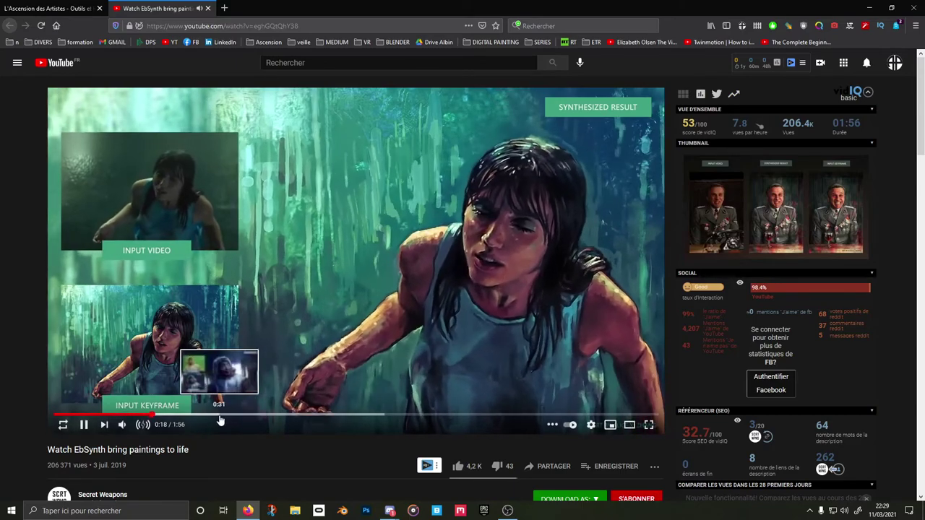
click(221, 416)
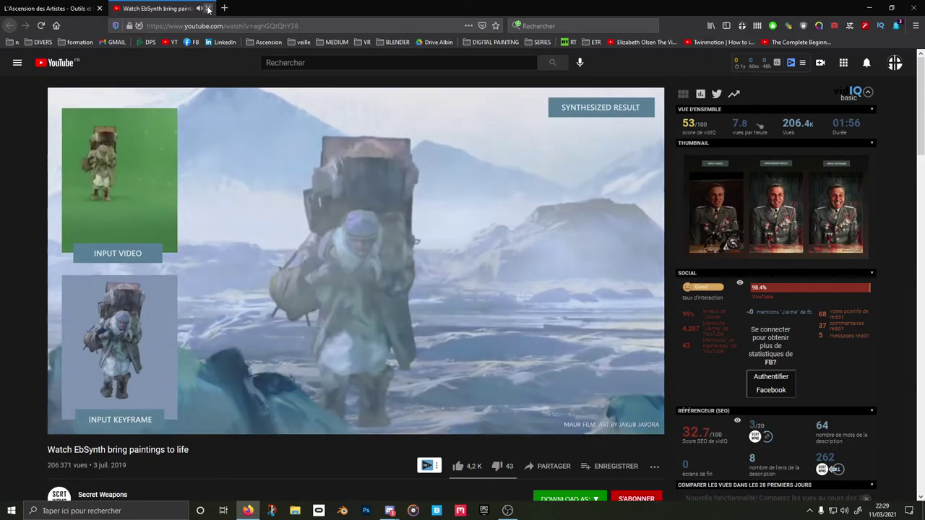
click(209, 9)
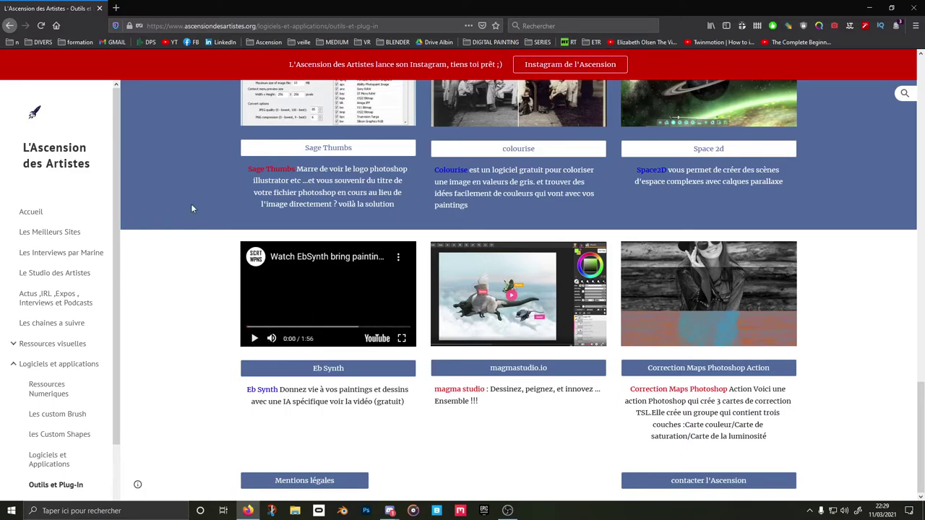
click(100, 8)
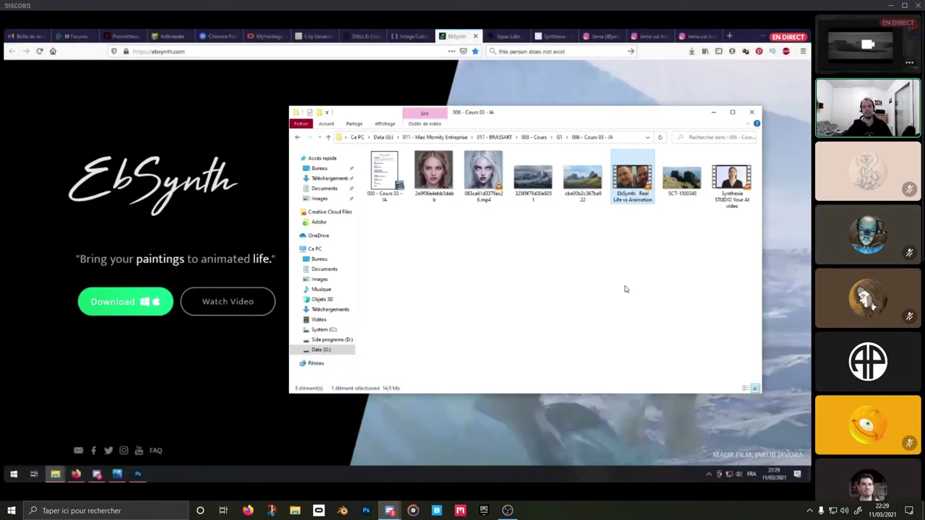
Play the EbSynth Real Life vs Animation video from the course folder, and move the Synthesia page ahead of Topaz Labs in Firefox
double_click(635, 201)
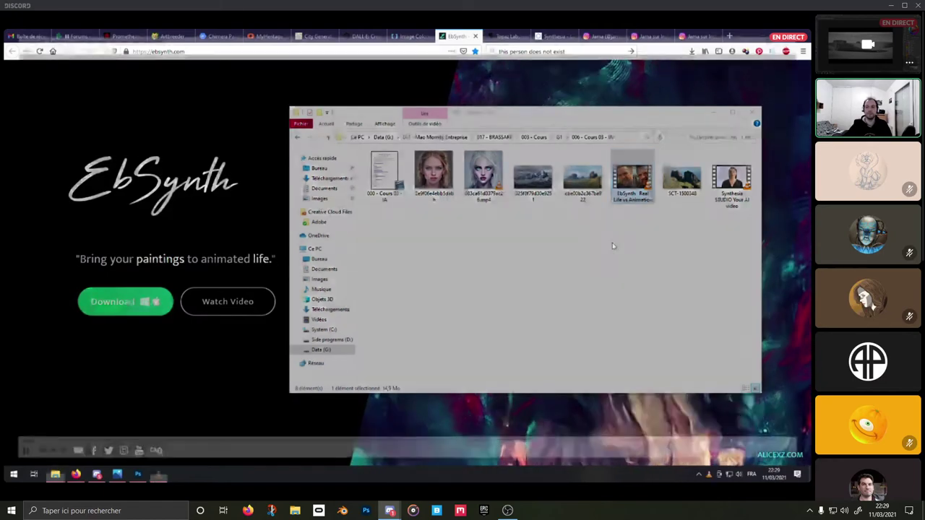
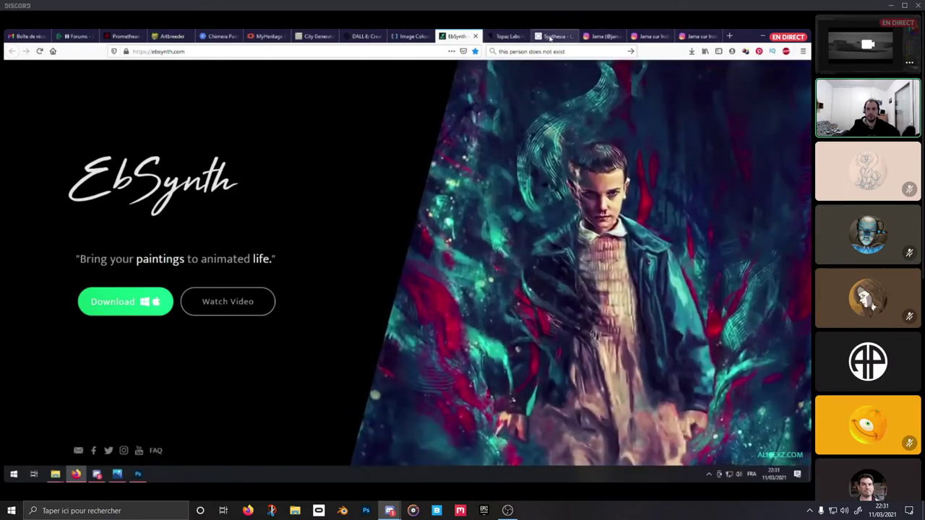
drag(555, 36, 507, 38)
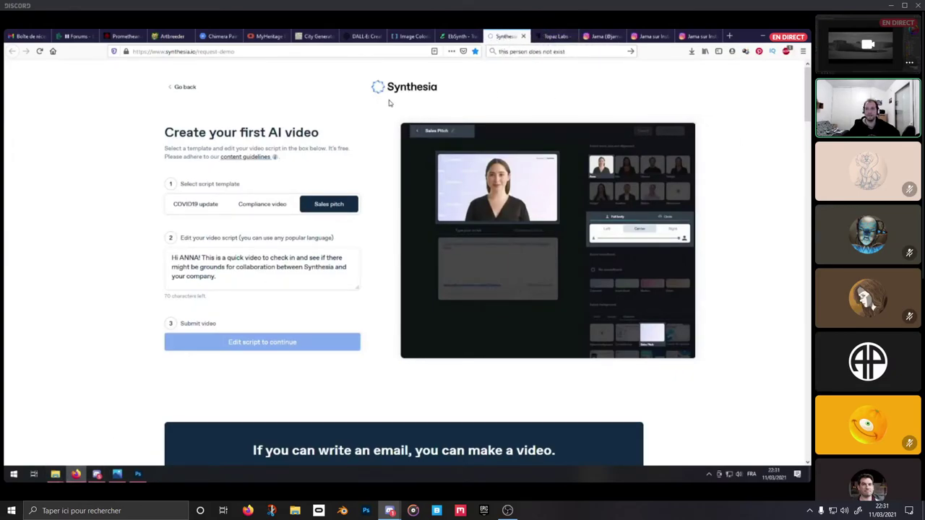
Preview the Compliance video, COVID19 update and Sales pitch script templates on the Synthesia page, and view the section explaining how videos are made
scroll(378, 123, down, 3)
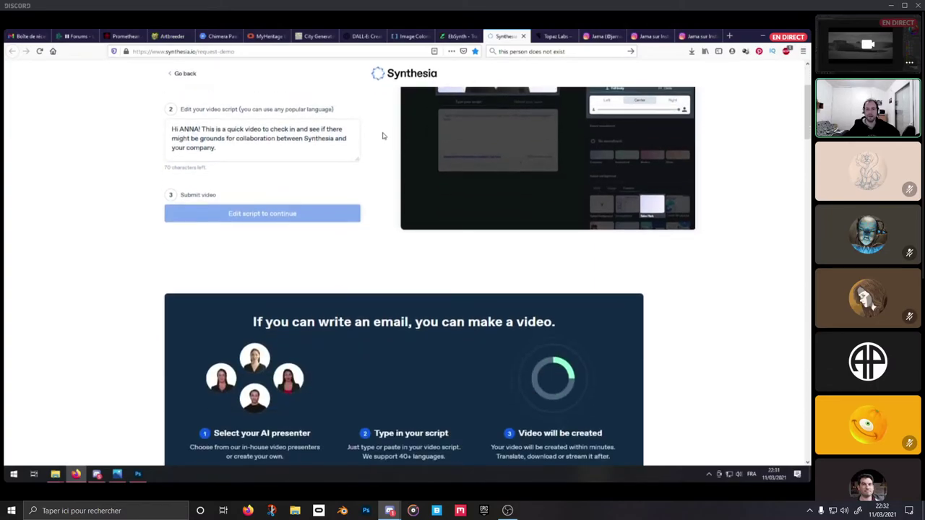
scroll(380, 138, up, 3)
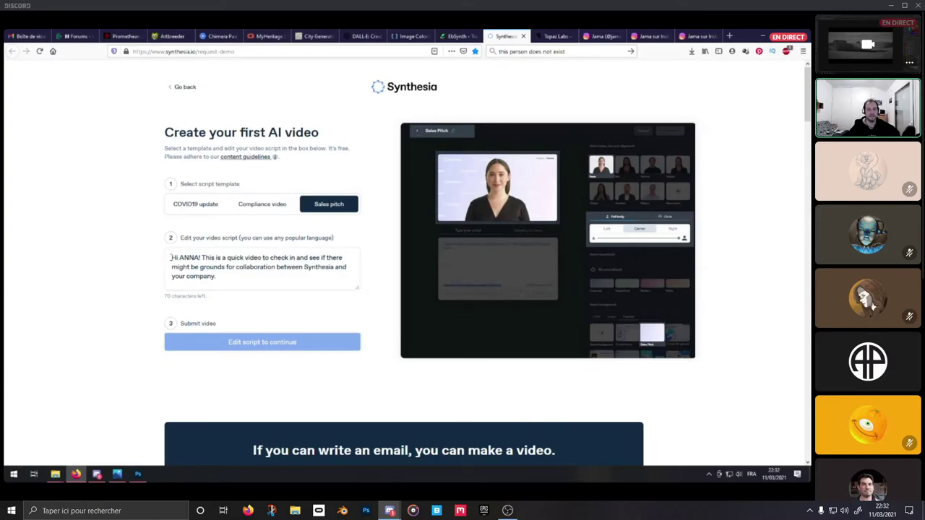
drag(171, 258, 331, 284)
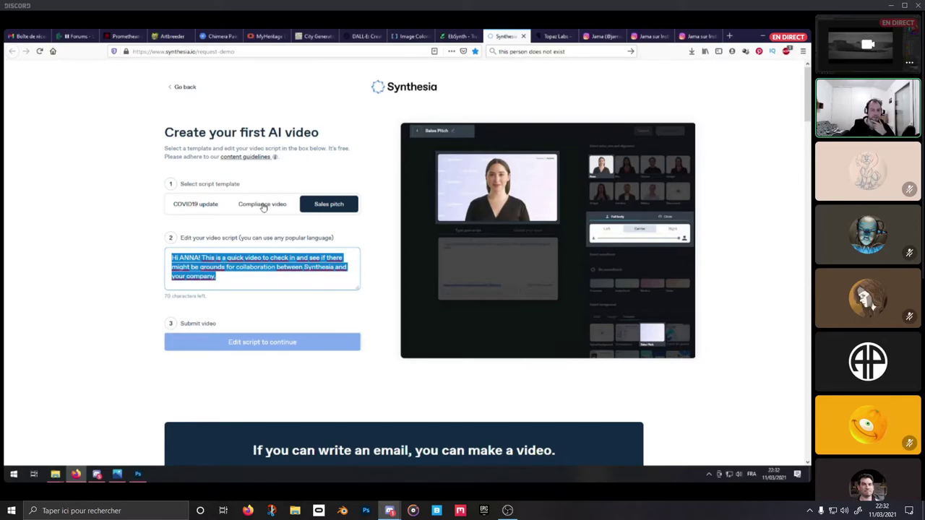
click(263, 204)
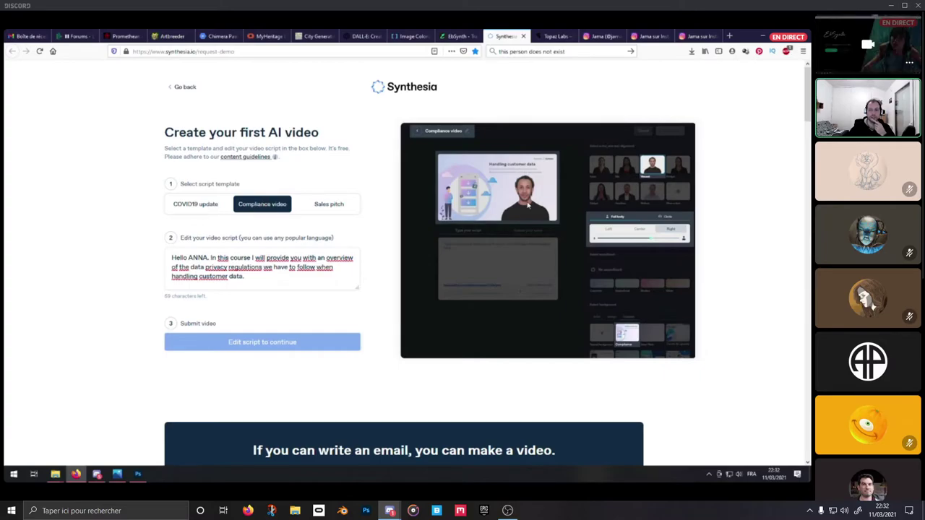
click(198, 206)
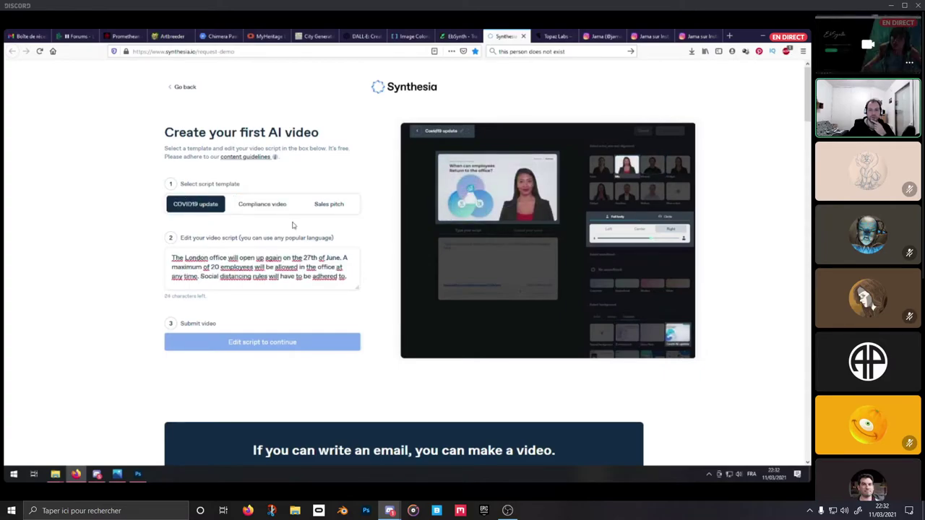
click(335, 205)
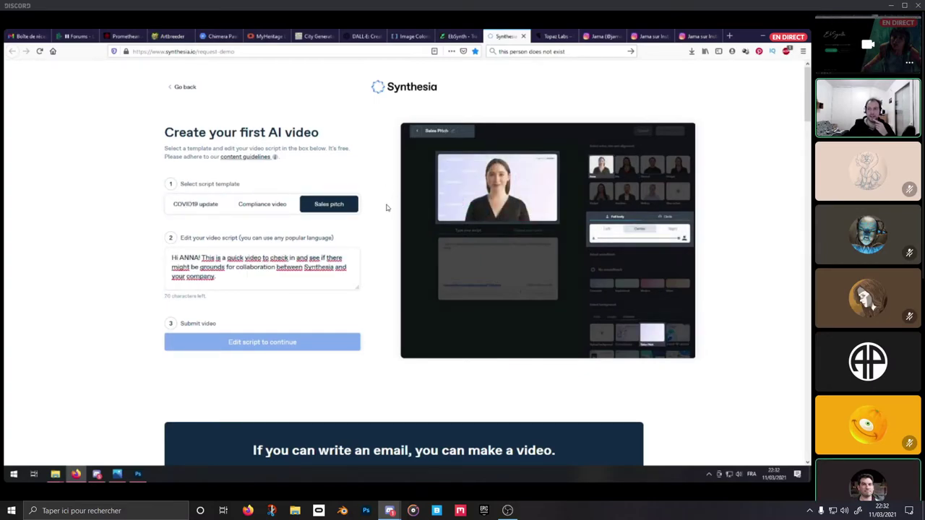
drag(226, 279, 174, 258)
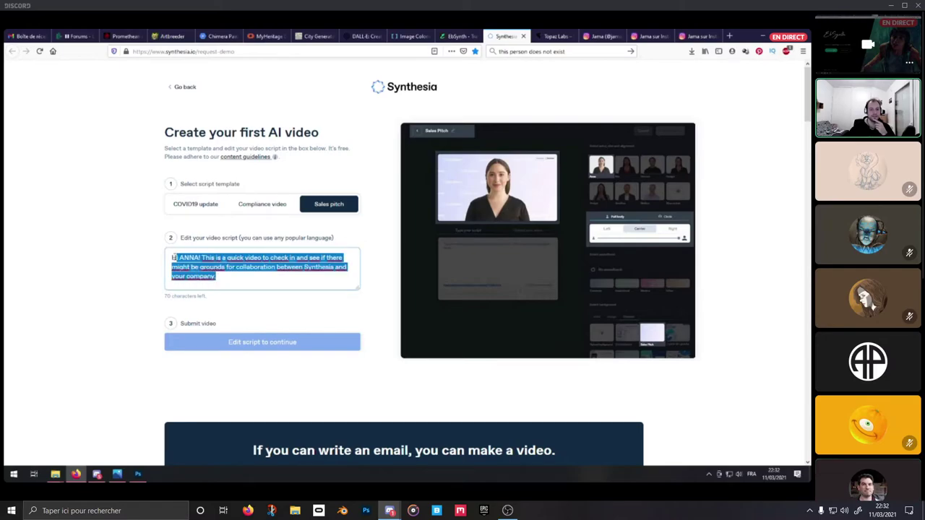
click(231, 278)
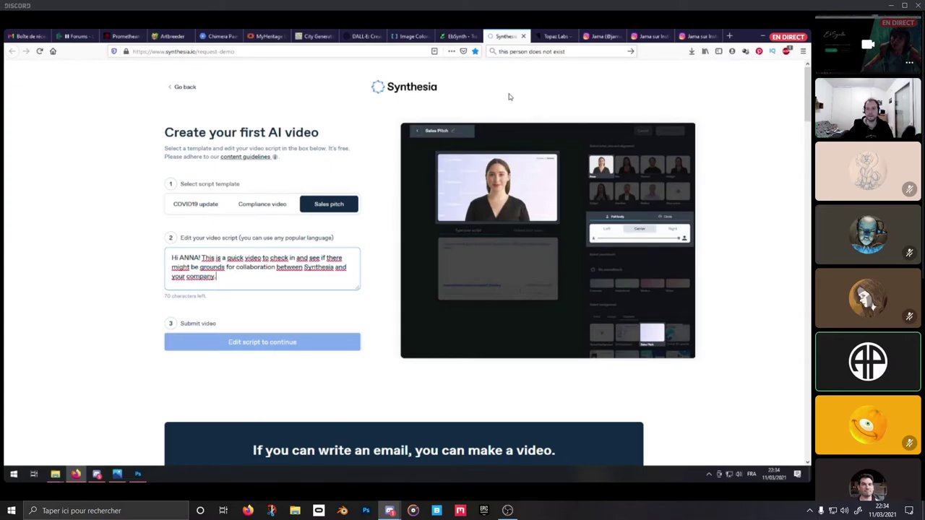
scroll(535, 116, down, 3)
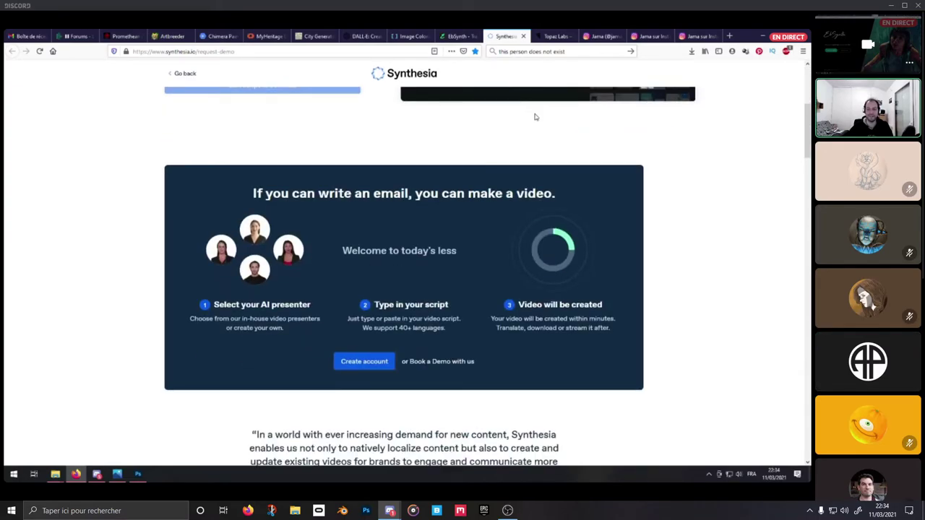
scroll(535, 116, up, 3)
Close the two duplicate Instagram pages in Firefox, revisit DeepAI's Image Colorization API page, and return to the Topaz Labs page
click(555, 36)
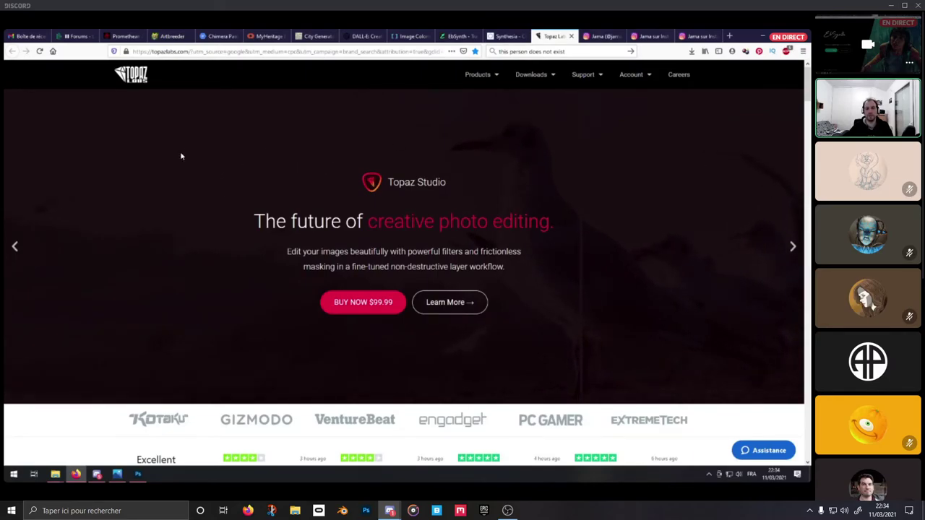
click(411, 36)
click(562, 36)
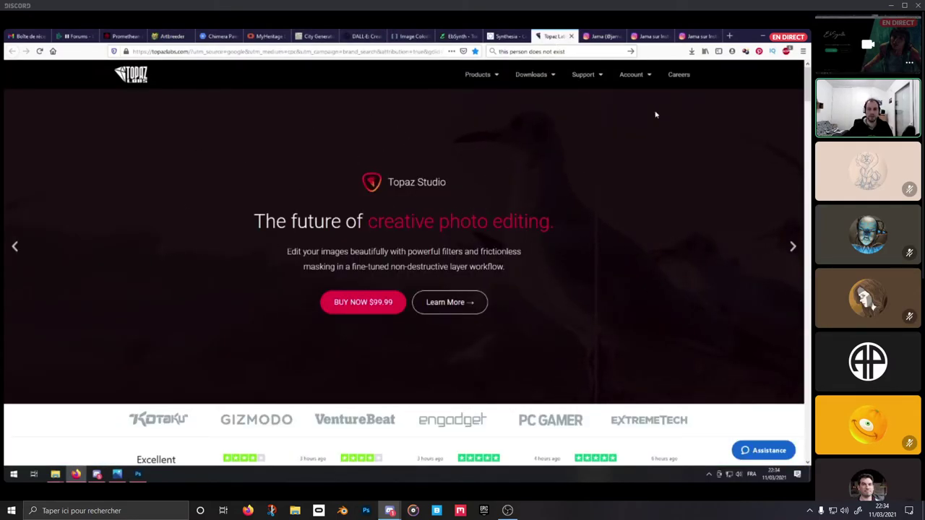
click(665, 37)
click(654, 36)
click(666, 37)
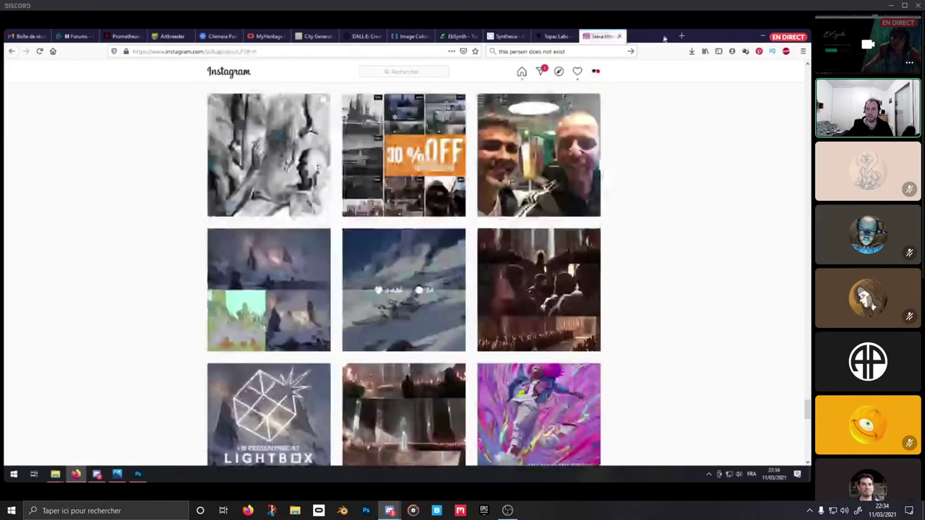
click(506, 37)
click(556, 37)
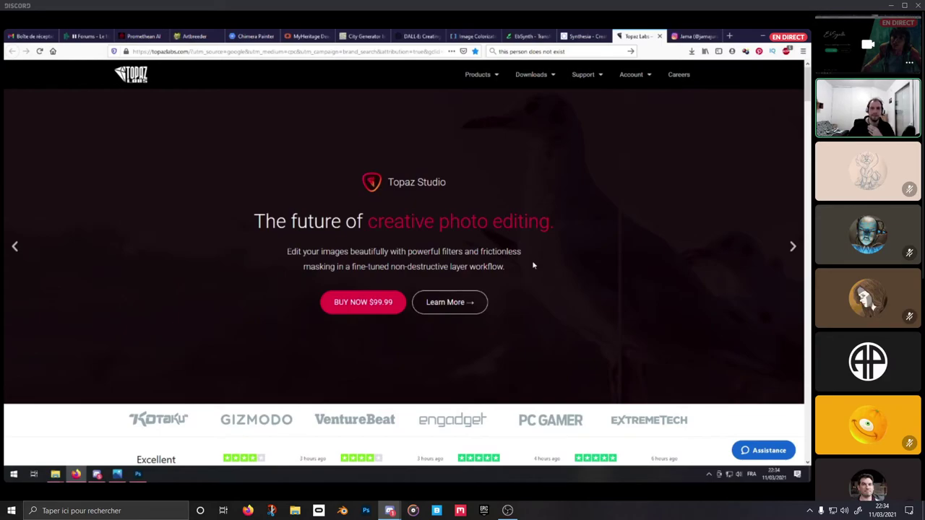
click(473, 36)
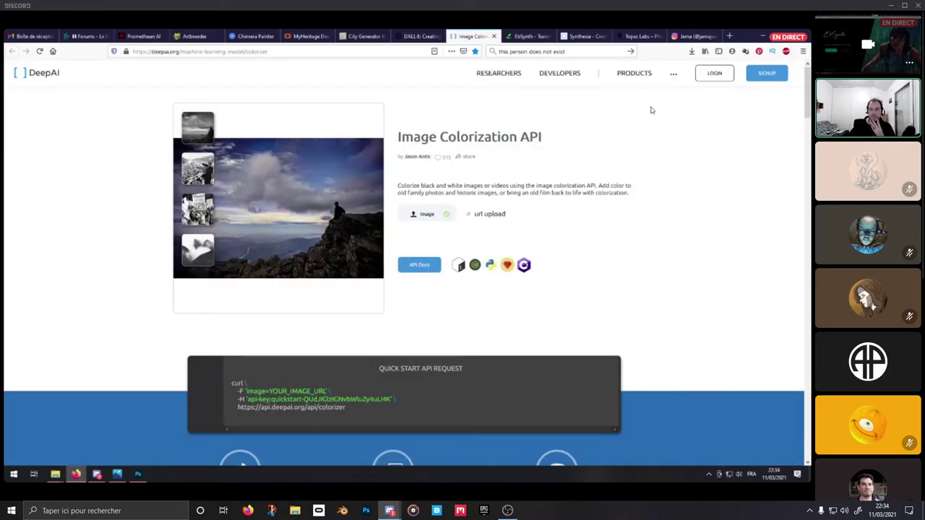
click(636, 36)
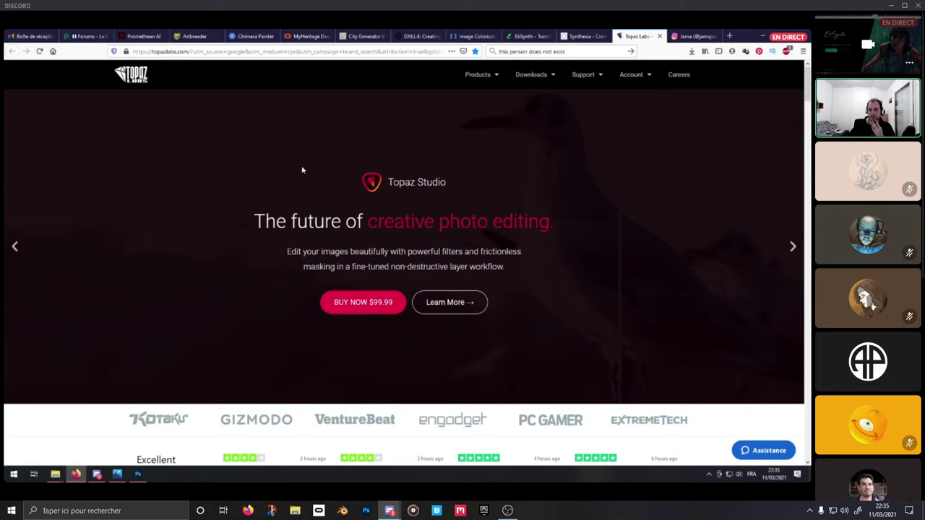
Examine the Topaz Studio before-and-after comparison and the AI product cards from Sharpen AI to JPEG to RAW on the Topaz Labs page
scroll(289, 162, down, 6)
scroll(365, 282, down, 3)
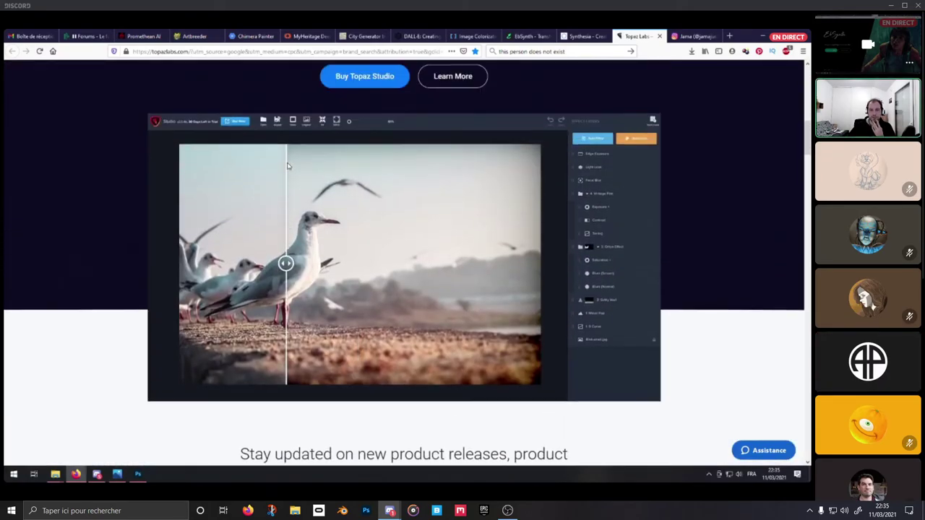
scroll(365, 281, up, 1)
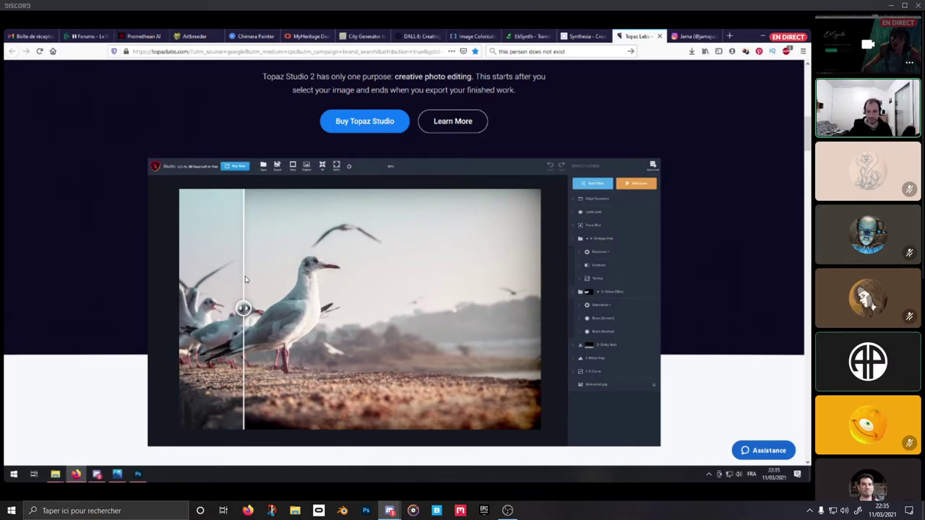
scroll(245, 280, down, 2)
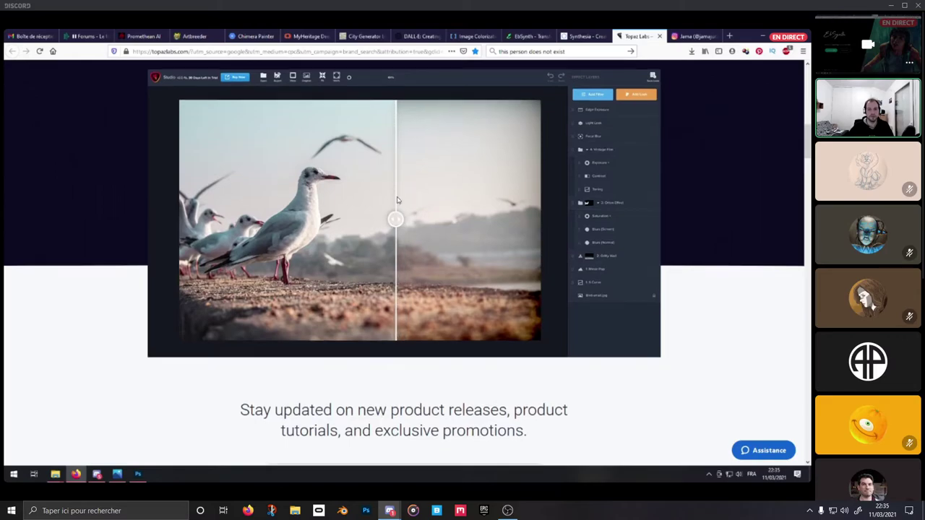
scroll(399, 206, down, 8)
scroll(413, 218, up, 3)
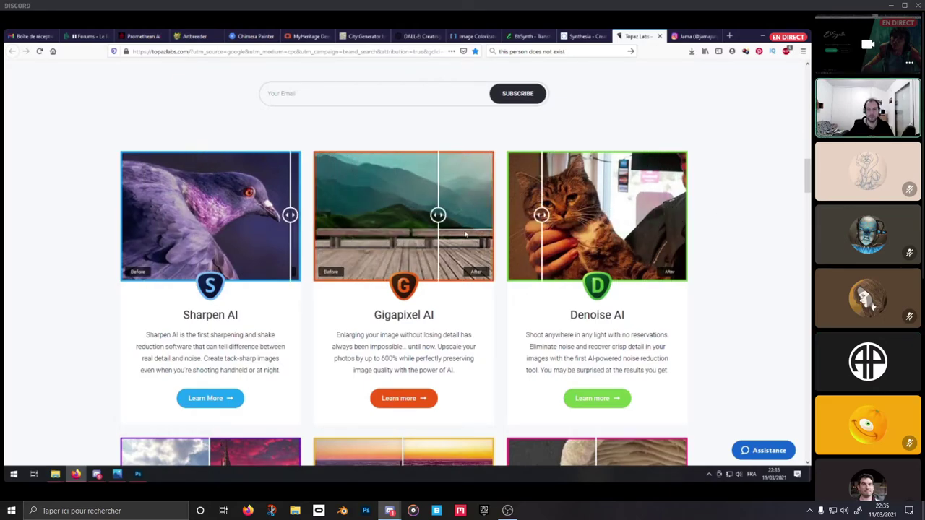
scroll(433, 307, down, 4)
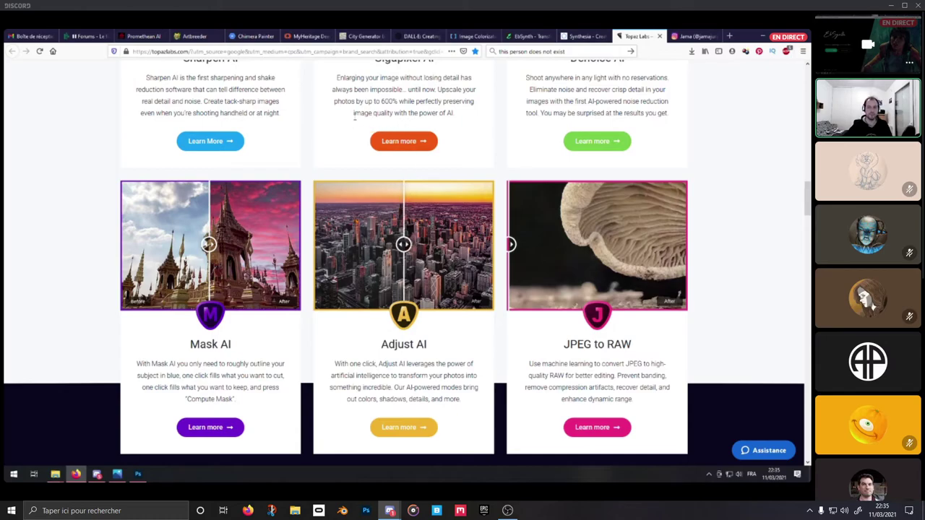
scroll(368, 124, up, 8)
scroll(354, 137, up, 10)
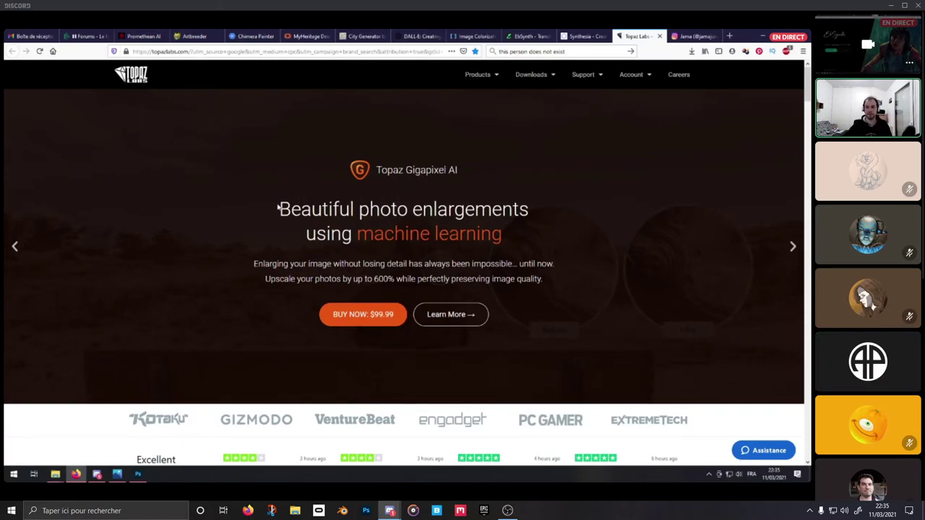
Look through the Topaz Labs page from the product cards past Video Enhance AI and the Gigapixel AI comparison to the HDR photo gallery
scroll(300, 203, down, 7)
scroll(247, 226, down, 10)
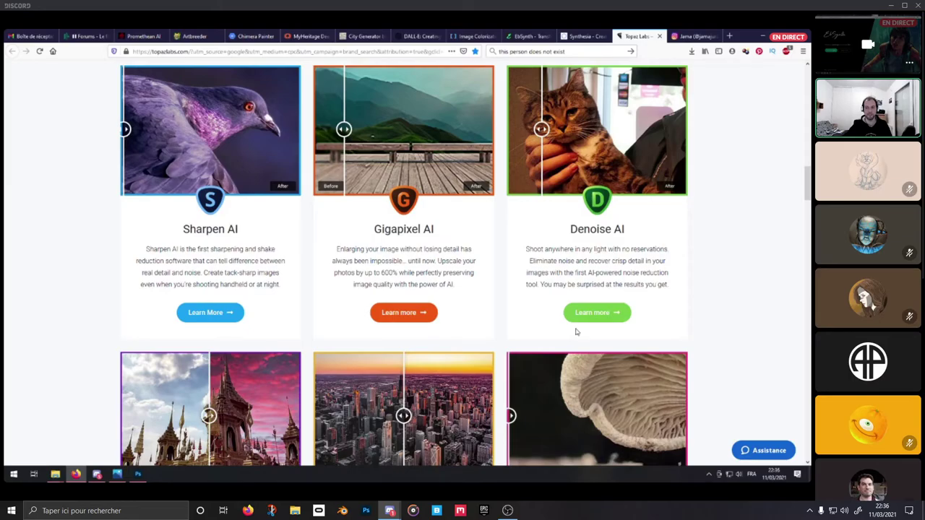
scroll(576, 331, down, 3)
scroll(292, 309, down, 3)
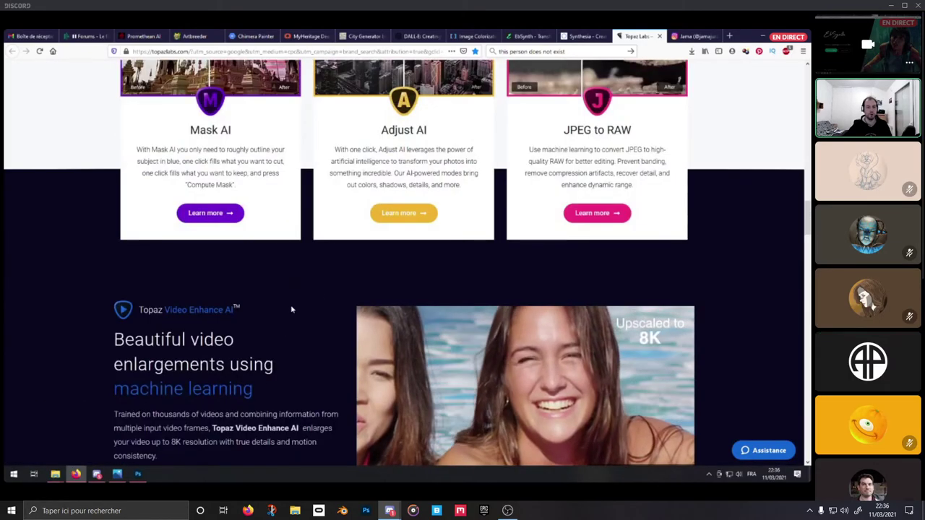
scroll(304, 303, down, 3)
scroll(328, 275, down, 3)
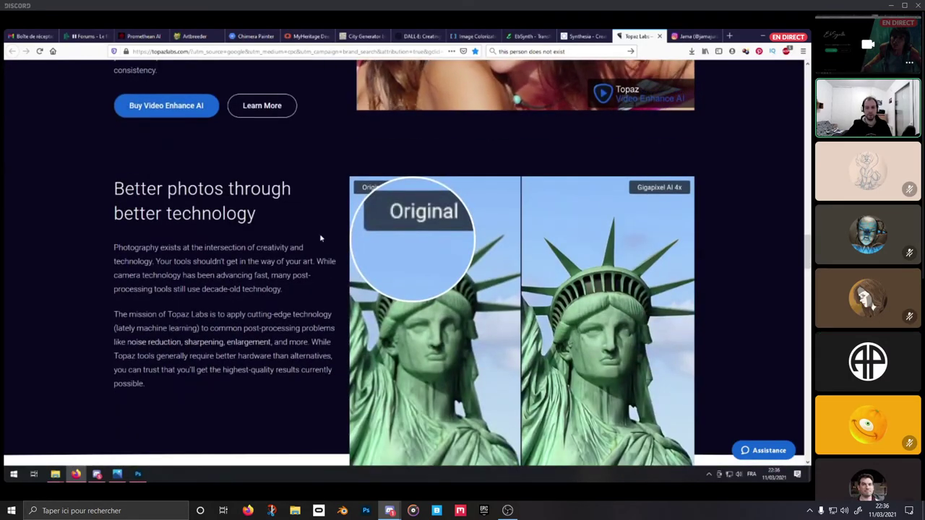
scroll(316, 216, down, 5)
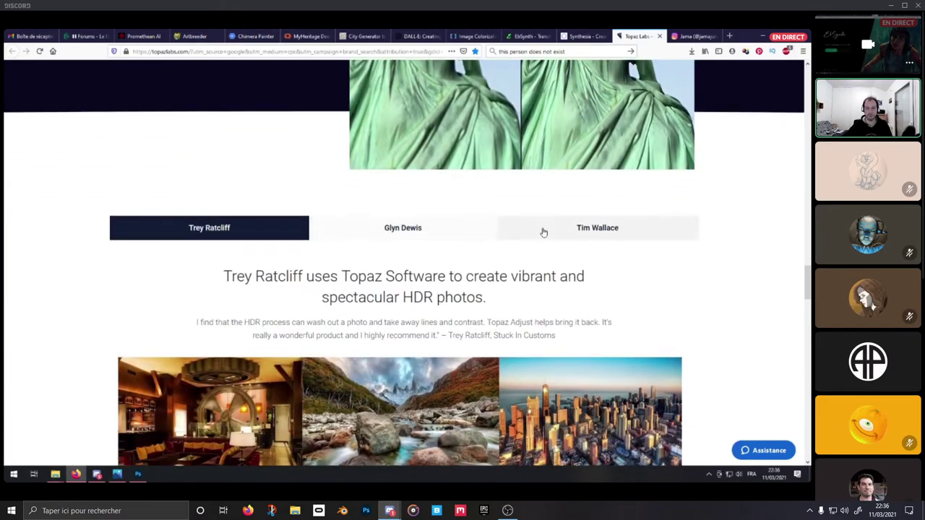
scroll(672, 224, down, 3)
scroll(692, 211, down, 3)
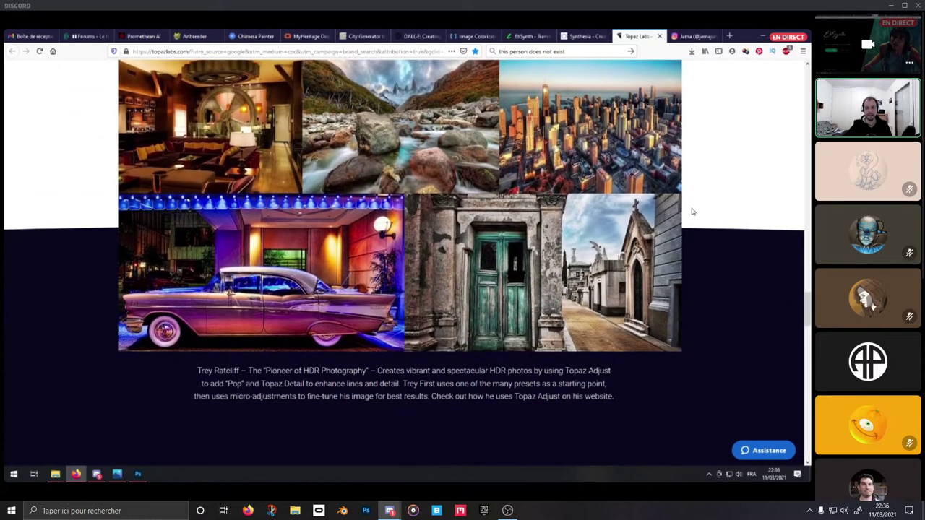
scroll(690, 215, up, 1)
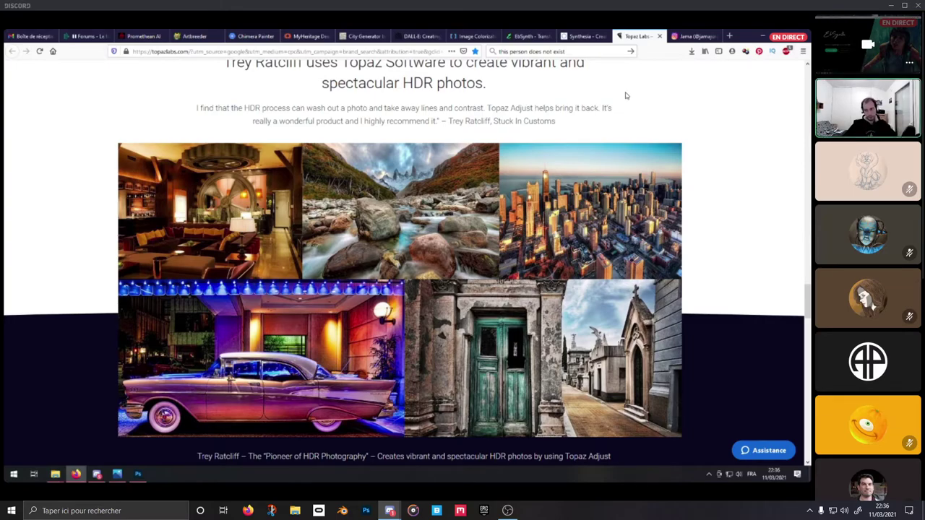
Switch to Photoshop, show only the Sky replace Sensei group, expand it and select its photo layer, and collapse the Auto Colorize group
click(138, 473)
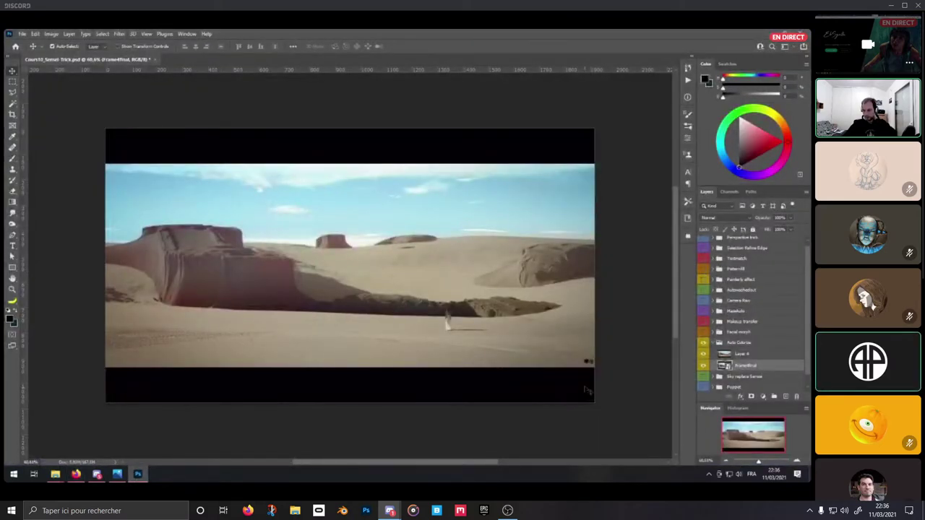
alt+click(704, 387)
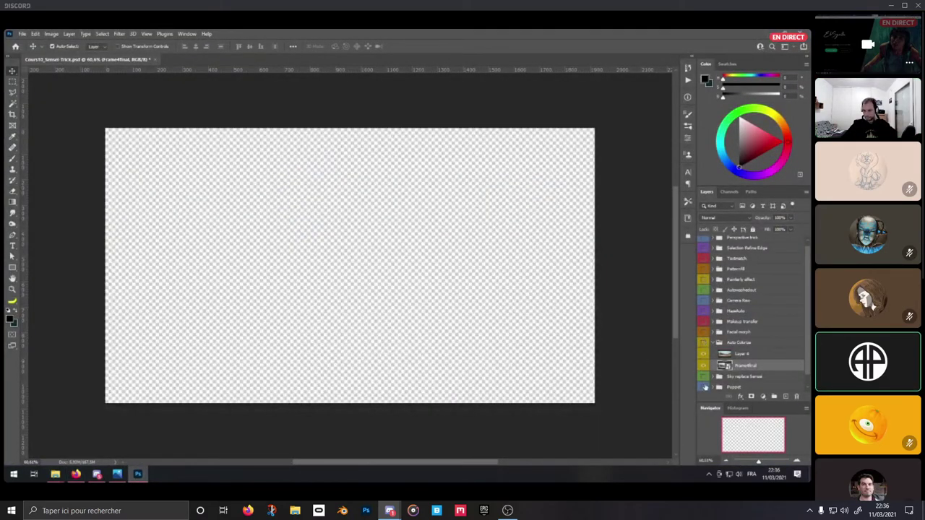
click(703, 377)
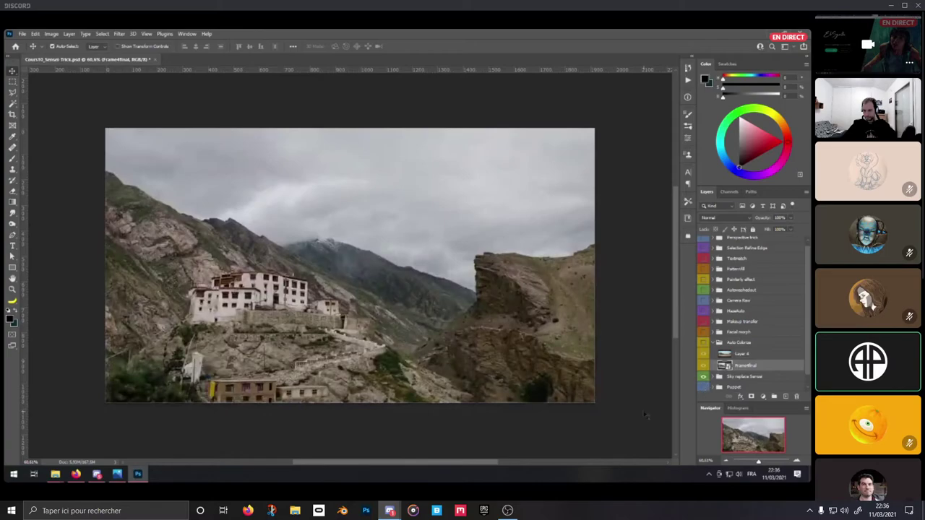
click(718, 376)
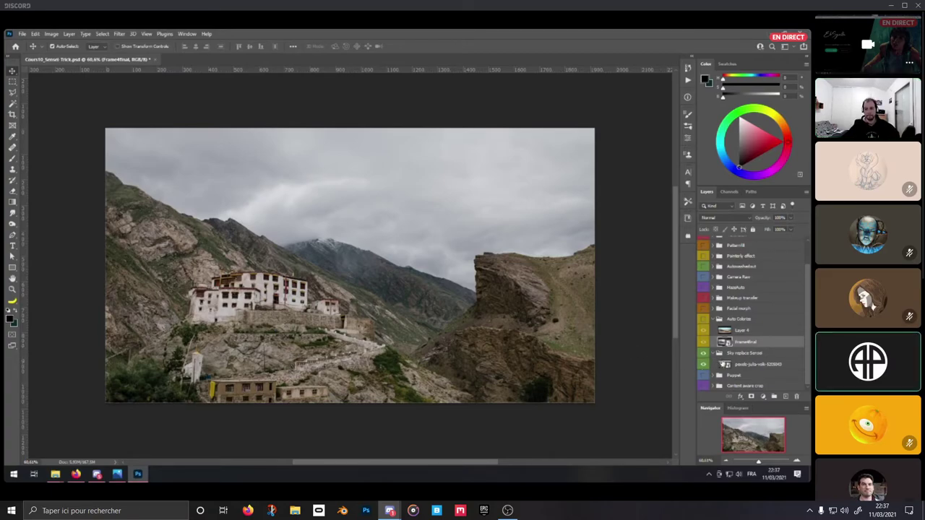
click(737, 365)
click(716, 320)
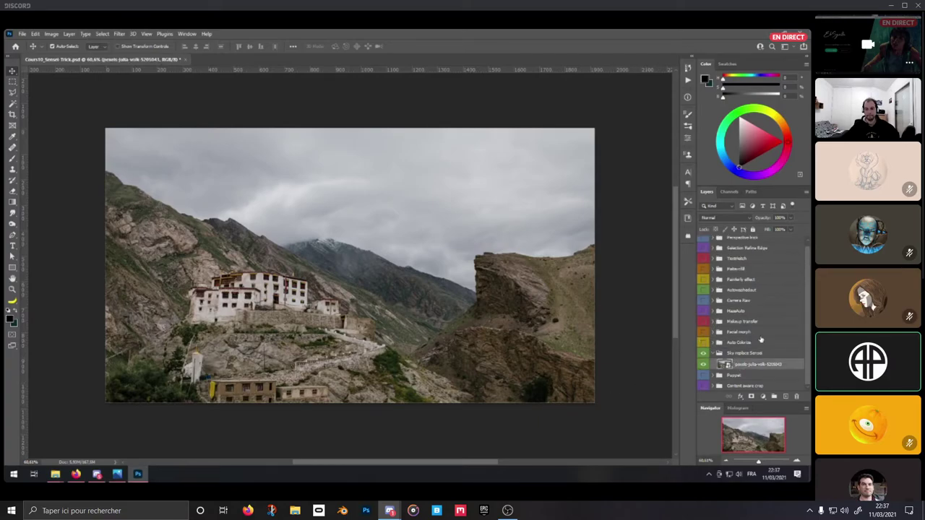
Briefly show and hide the HazeAuto group and the group just above Camera Raw to preview them
click(704, 312)
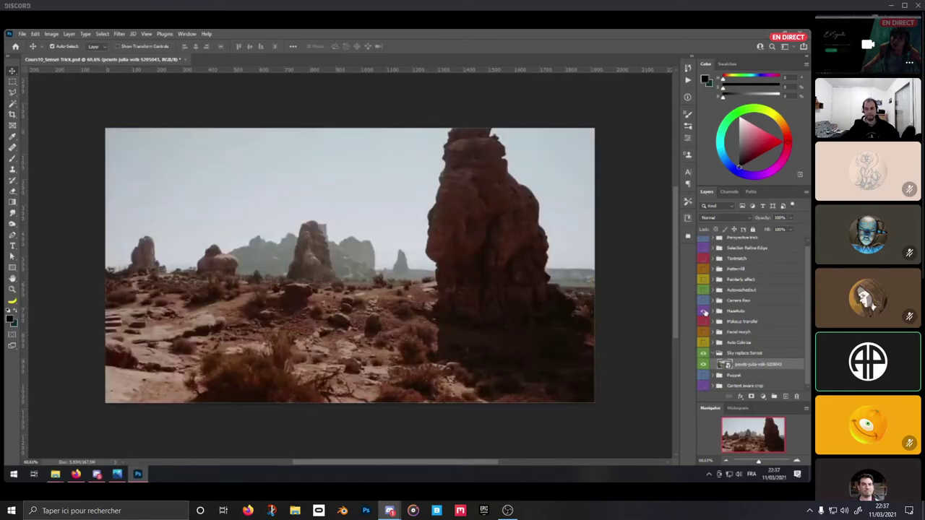
click(704, 311)
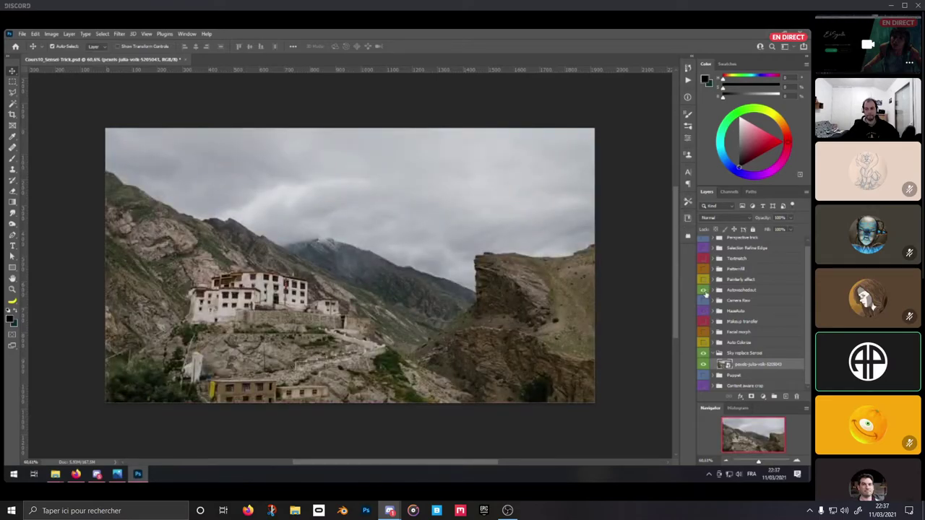
click(703, 290)
click(704, 290)
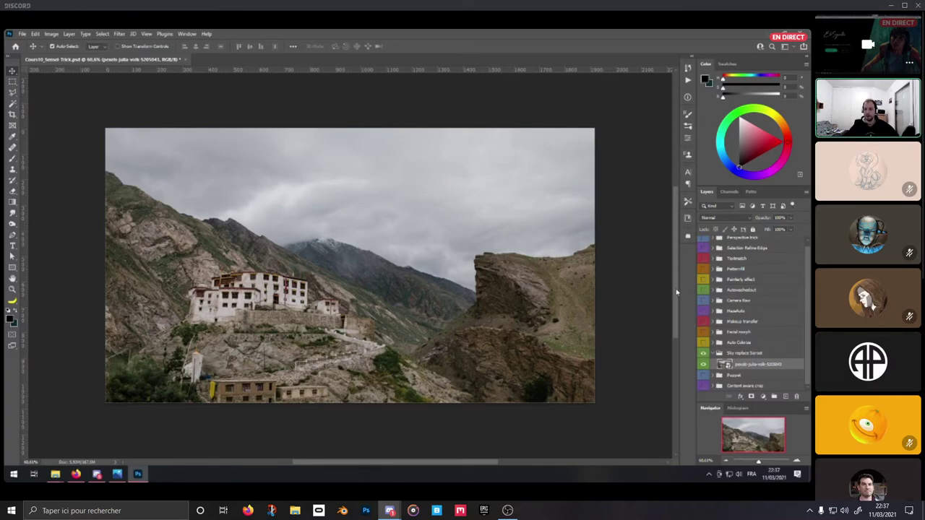
Start Sky Replacement on the mountain monastery photo and try the pink sunset-cloud sky
scroll(676, 291, down, 1)
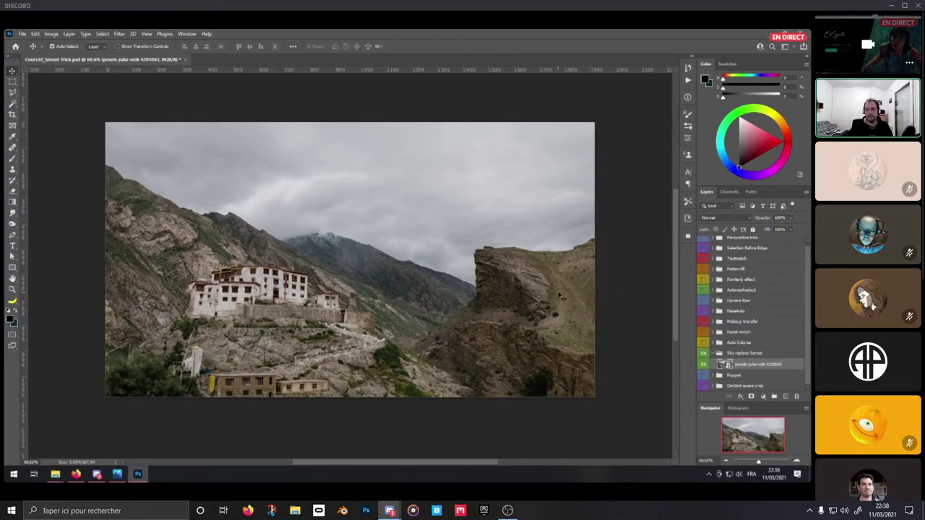
click(35, 34)
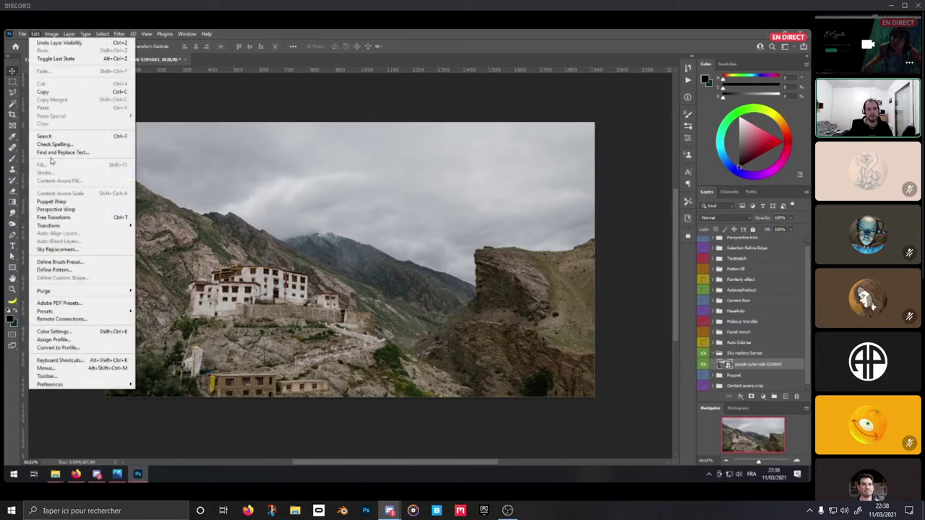
click(85, 251)
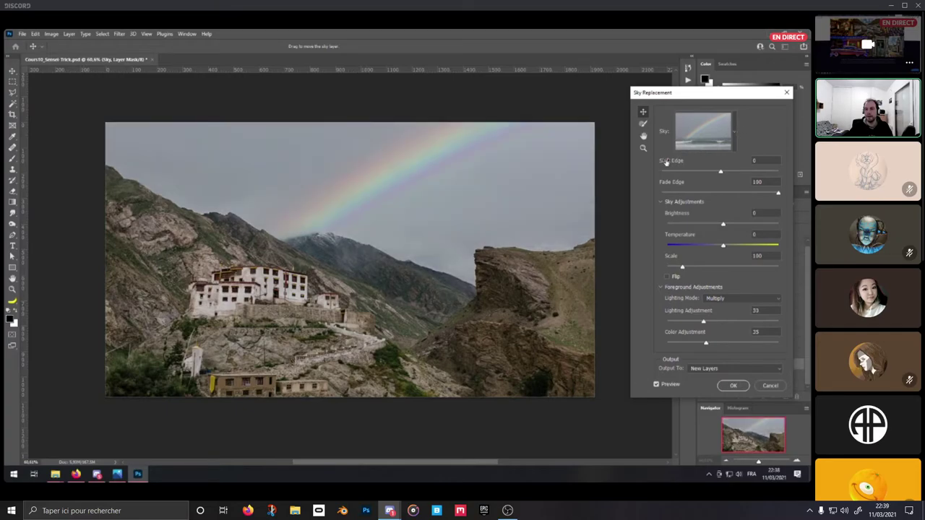
click(734, 130)
click(692, 173)
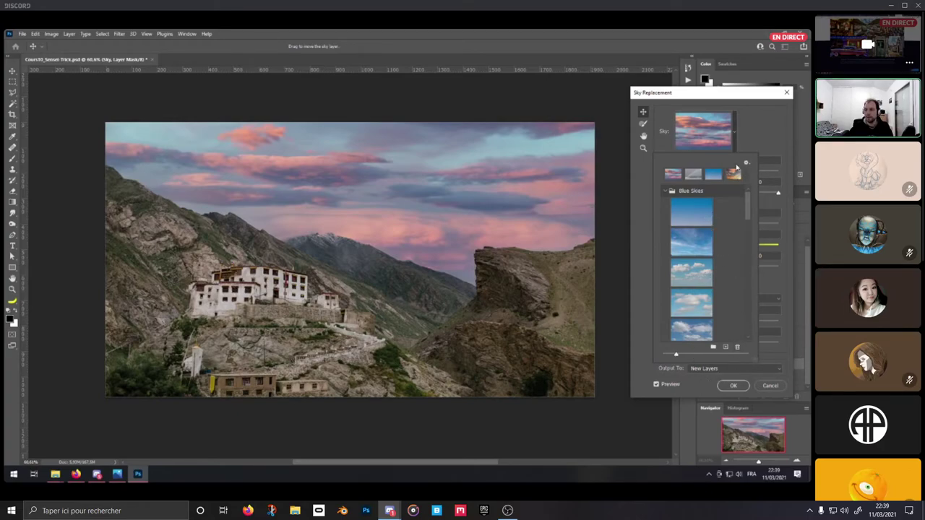
click(761, 137)
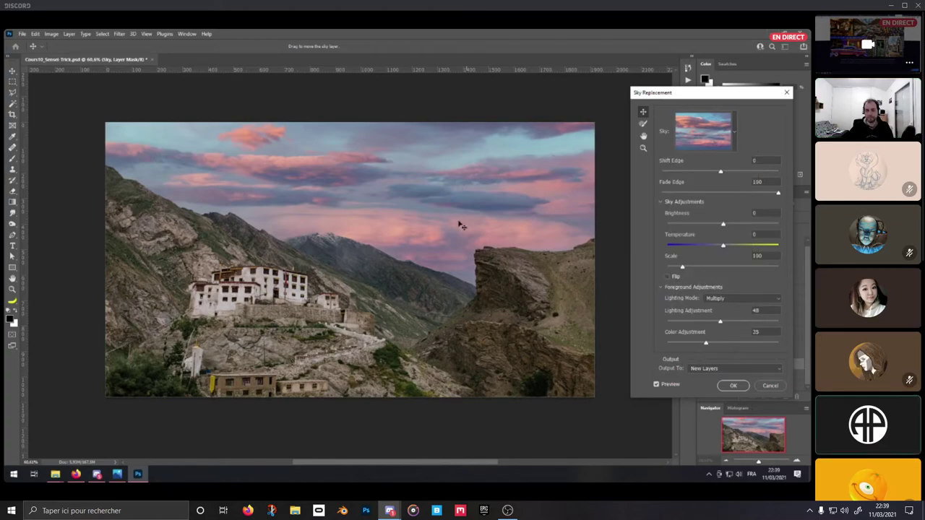
Change the replacement sky to the second Blue Skies preset, with thin wispy clouds
click(723, 141)
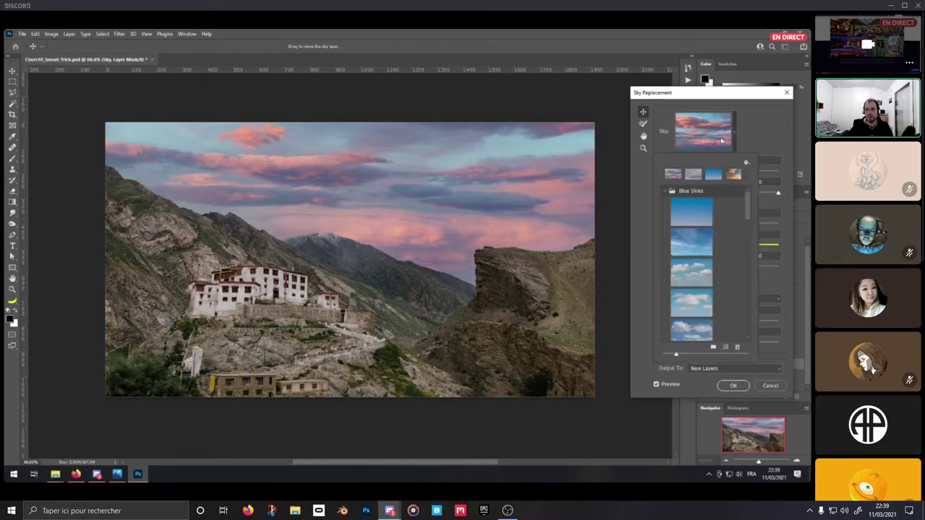
click(686, 244)
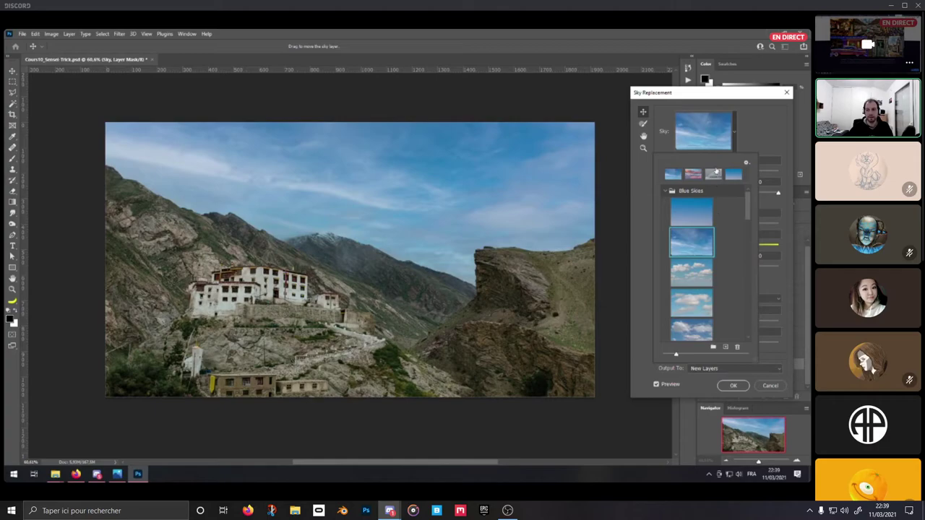
click(752, 153)
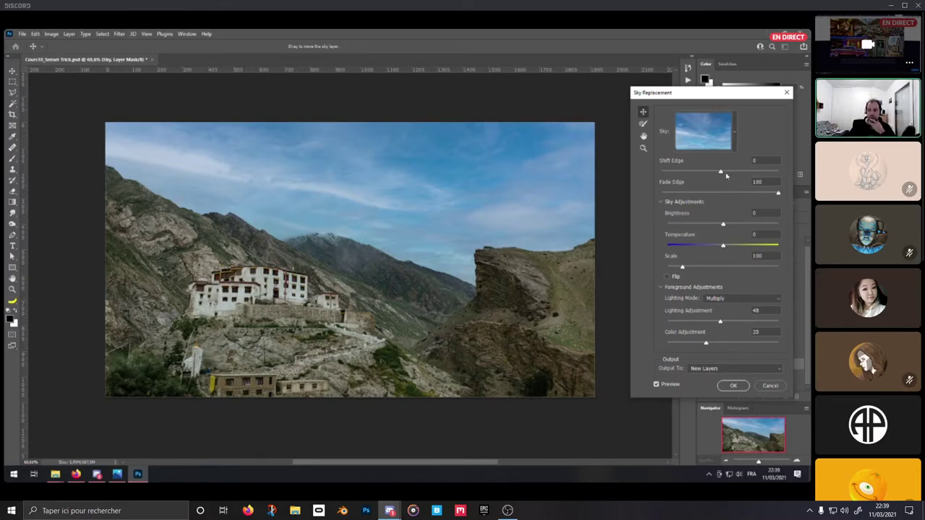
Set the sky's Shift Edge to -27 and Fade Edge to 85
mouse_move(720, 174)
mouse_down()
mouse_move(711, 183)
mouse_move(716, 174)
mouse_up()
drag(778, 196, 759, 198)
drag(705, 175, 705, 175)
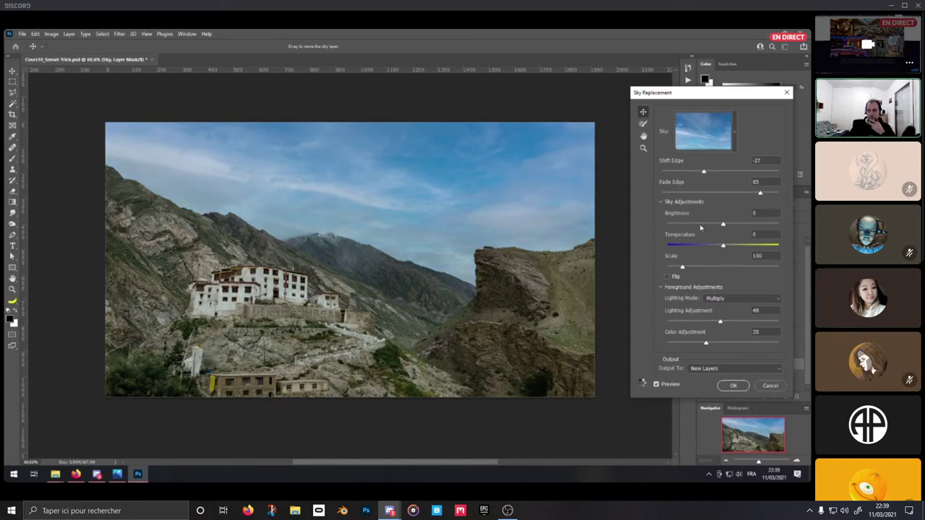
Set the foreground's Lighting Adjustment to 66 and Color Adjustment to 57
key(ctrl+minus)
key(ctrl+plus)
key(ctrl+minus)
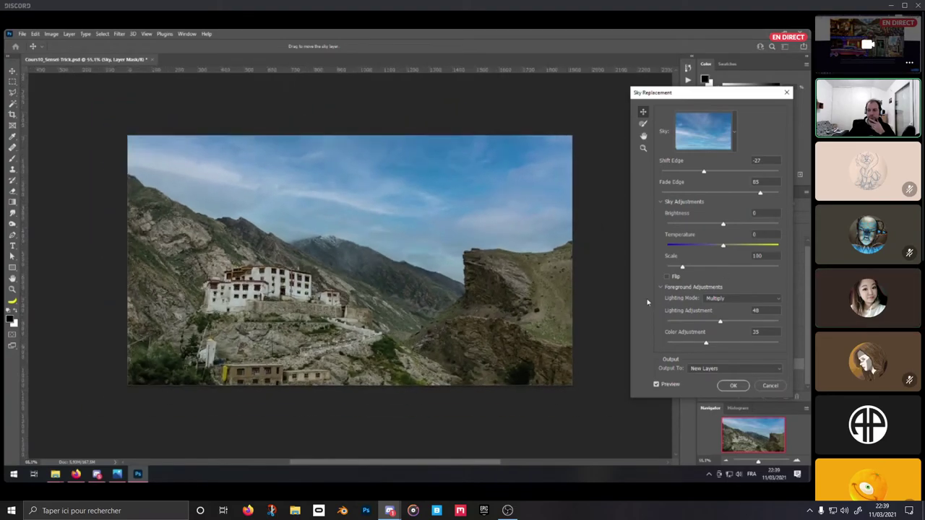
key(ctrl+plus)
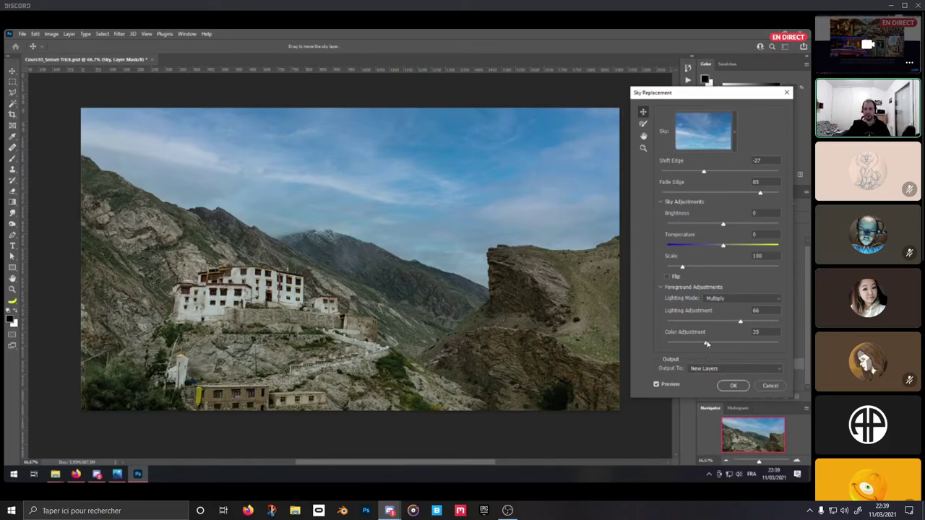
drag(706, 344, 730, 343)
Try the Screen lighting mode on the foreground and return it to Multiply
click(752, 302)
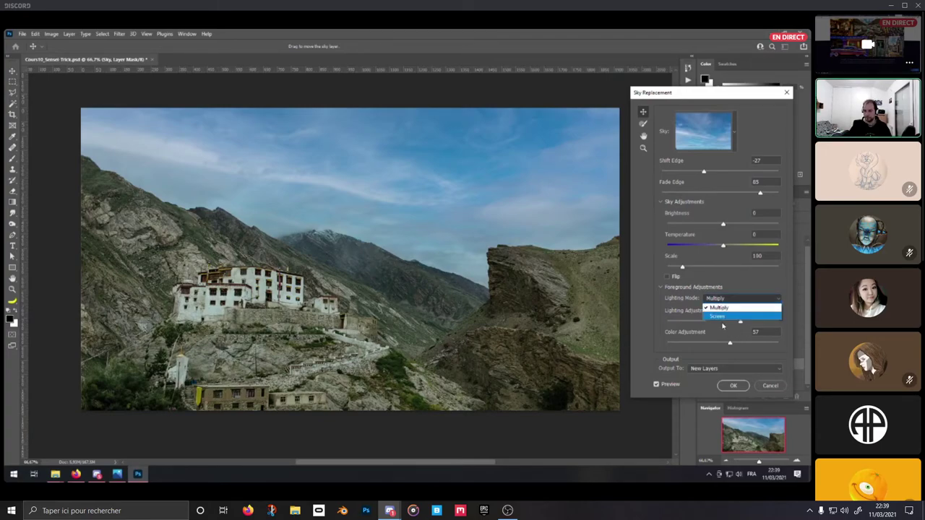
click(734, 318)
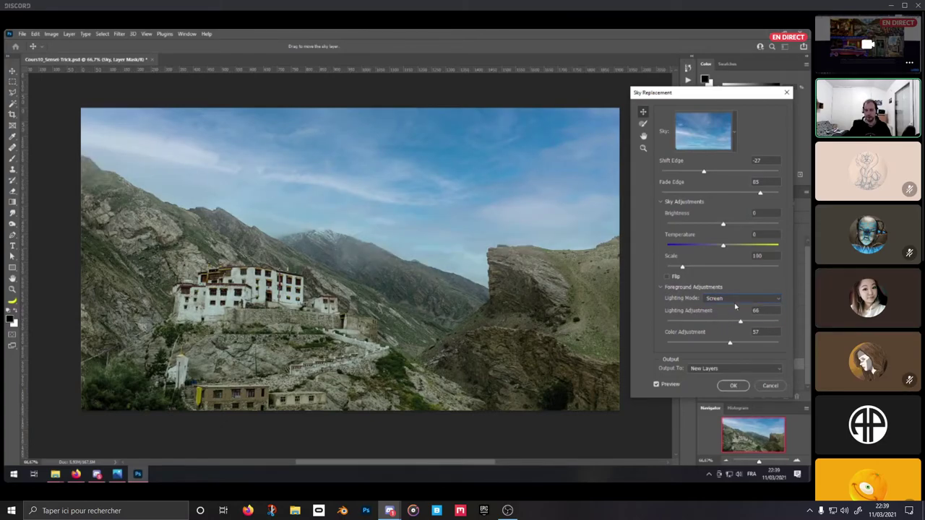
click(736, 301)
click(728, 310)
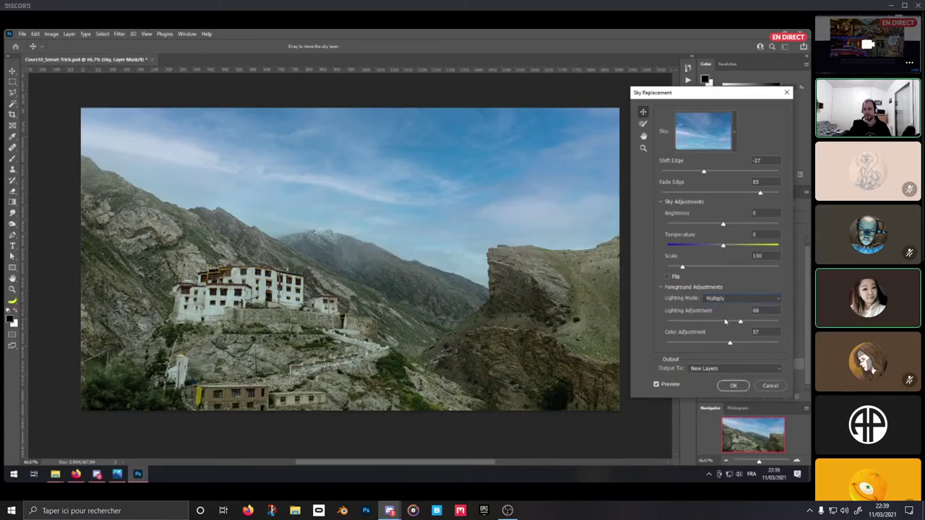
Keep the output set to New Layers and apply the sky replacement
click(687, 369)
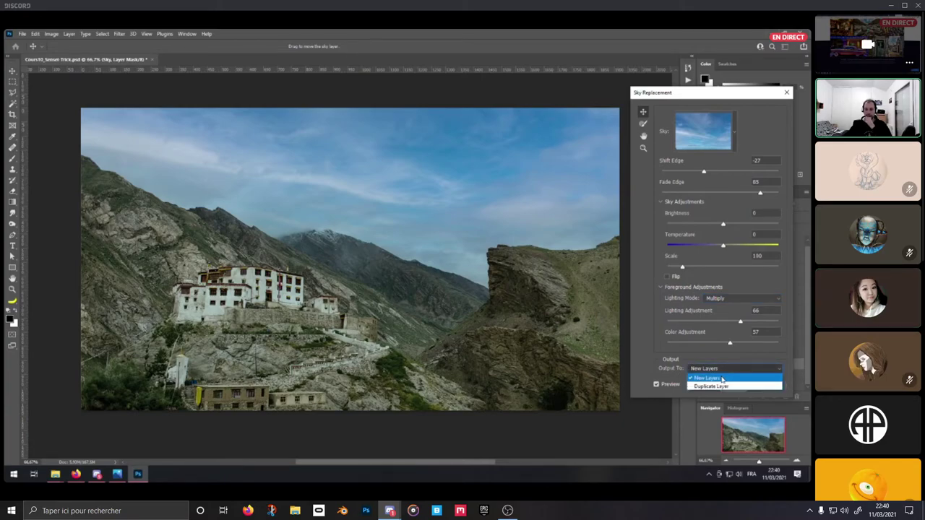
click(719, 374)
click(731, 386)
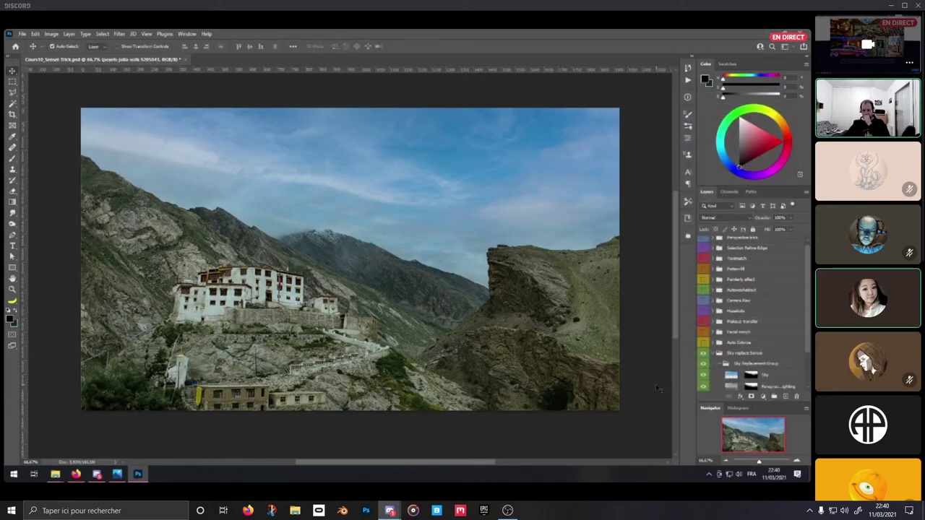
Examine the Sky Replacement Group by toggling its Sky layer and selecting its Foreground Color layer, and collapse the group
scroll(734, 318, down, 2)
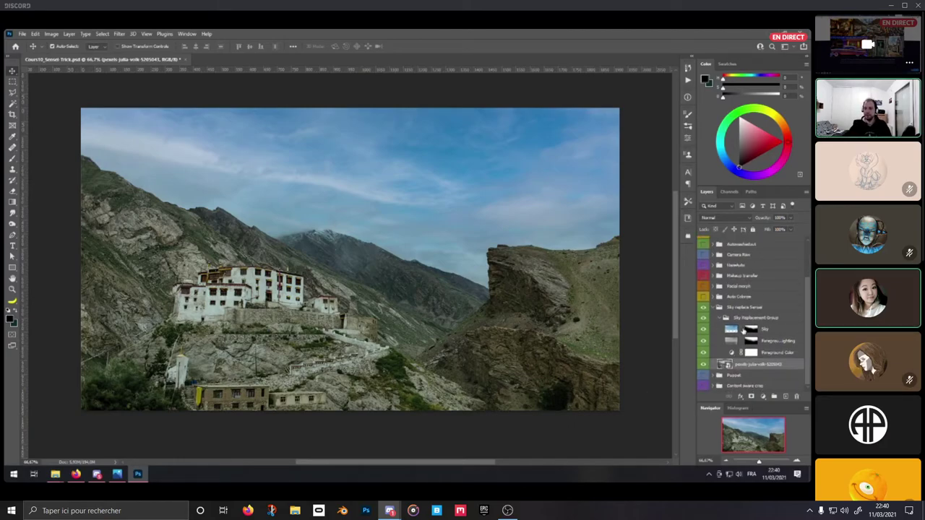
click(706, 323)
click(706, 323)
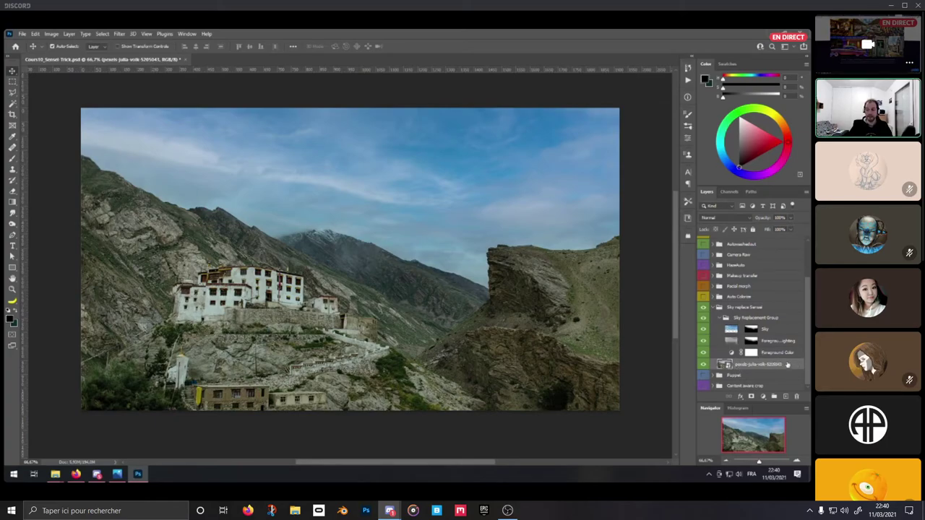
click(732, 354)
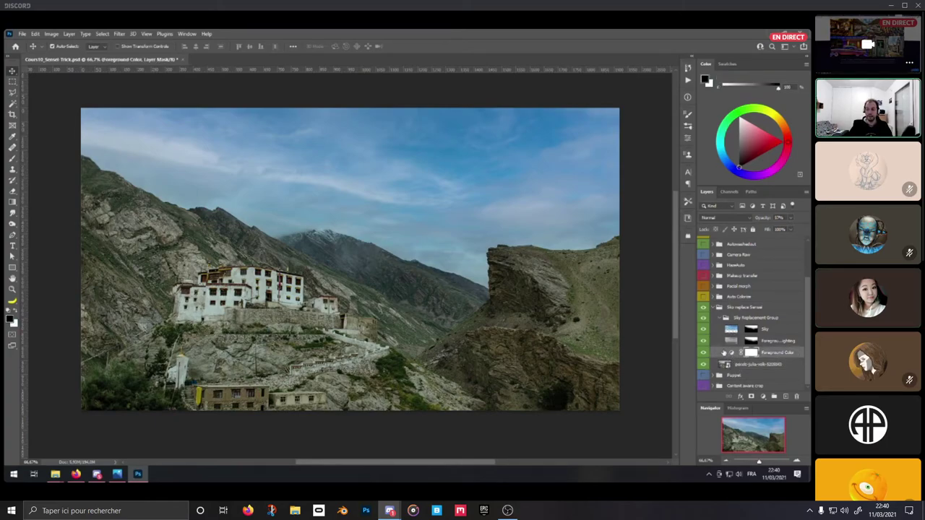
click(704, 329)
click(704, 330)
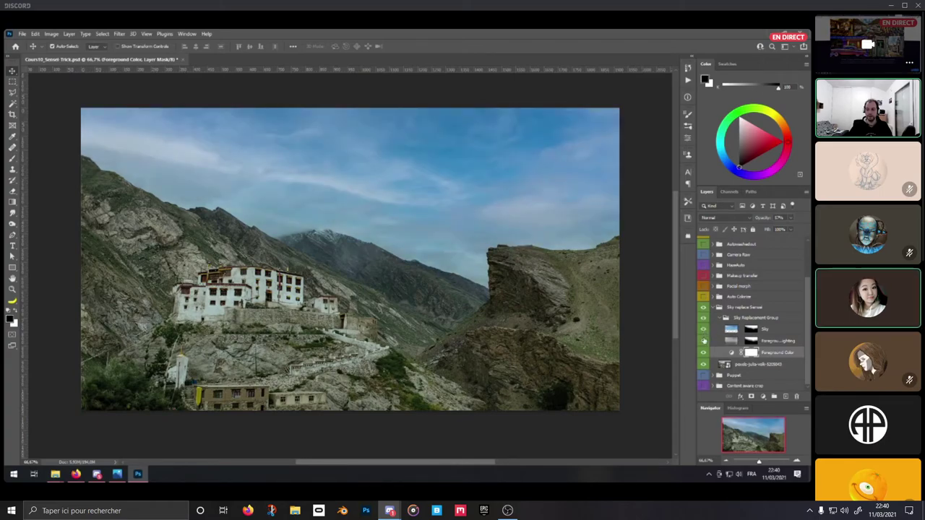
click(705, 329)
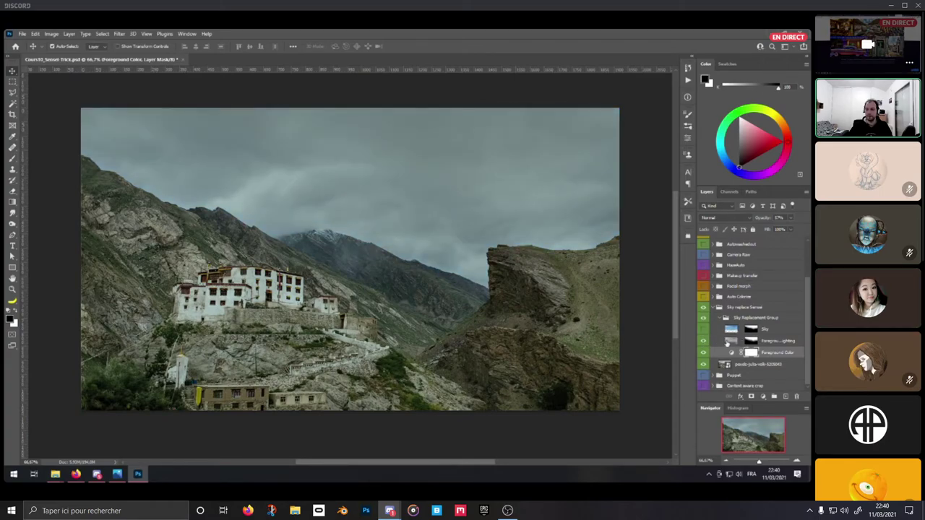
click(704, 330)
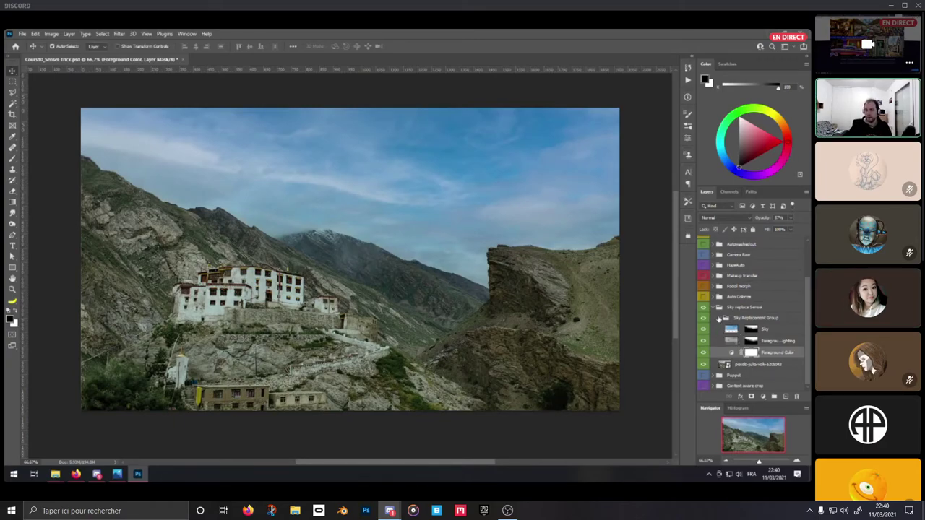
click(719, 318)
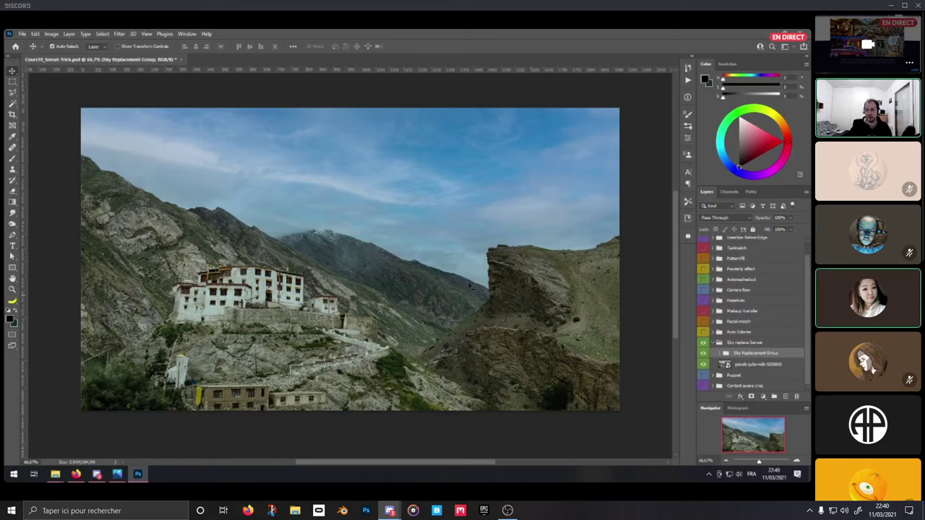
Hide the Sky Replacement Group and select the original photo layer below it
click(35, 33)
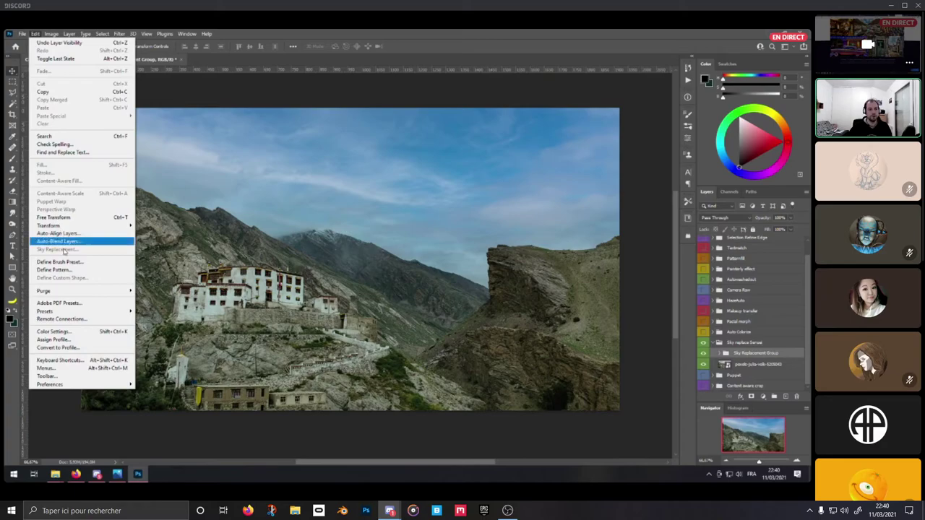
click(705, 353)
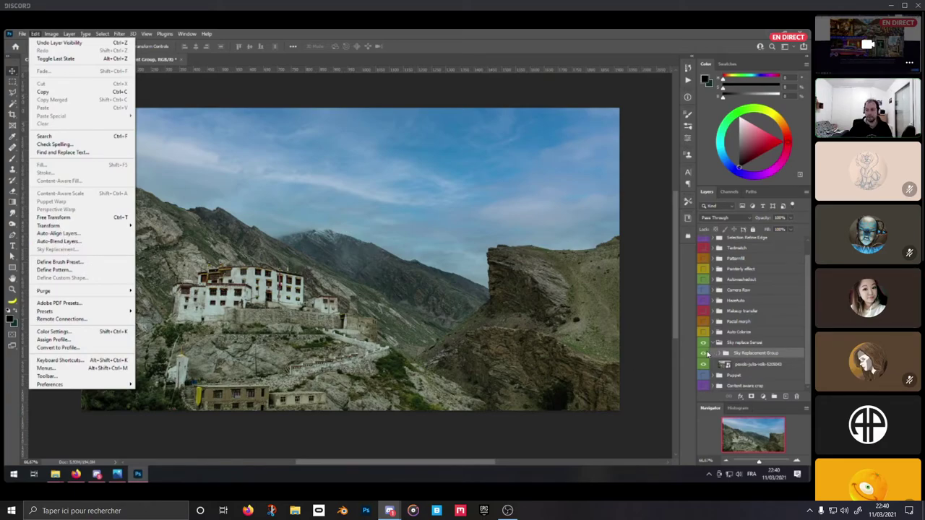
click(732, 365)
Reopen Sky Replacement on the photo layer, look through the sky presets, and close it without applying
click(36, 34)
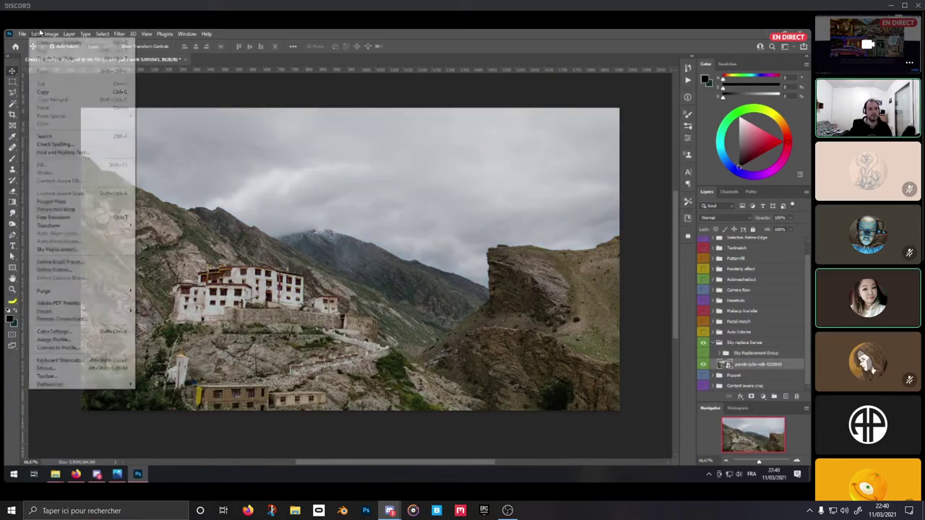
click(59, 249)
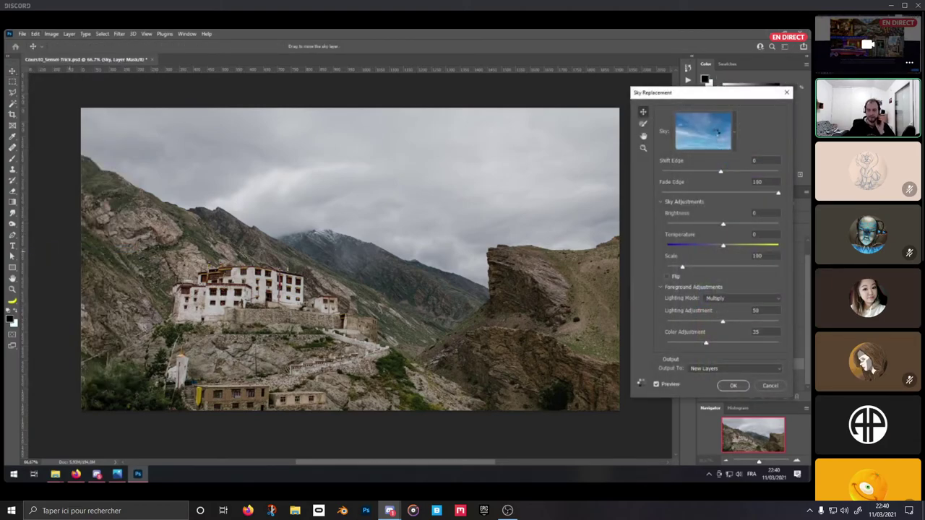
click(717, 132)
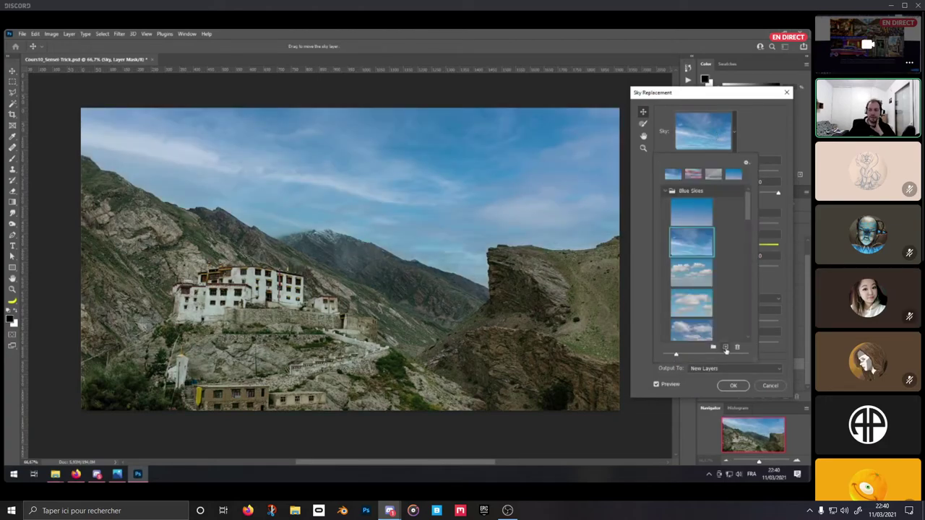
mouse_move(749, 202)
mouse_down()
mouse_move(755, 314)
mouse_move(765, 270)
mouse_move(752, 203)
mouse_move(751, 250)
mouse_move(747, 208)
mouse_up()
click(753, 123)
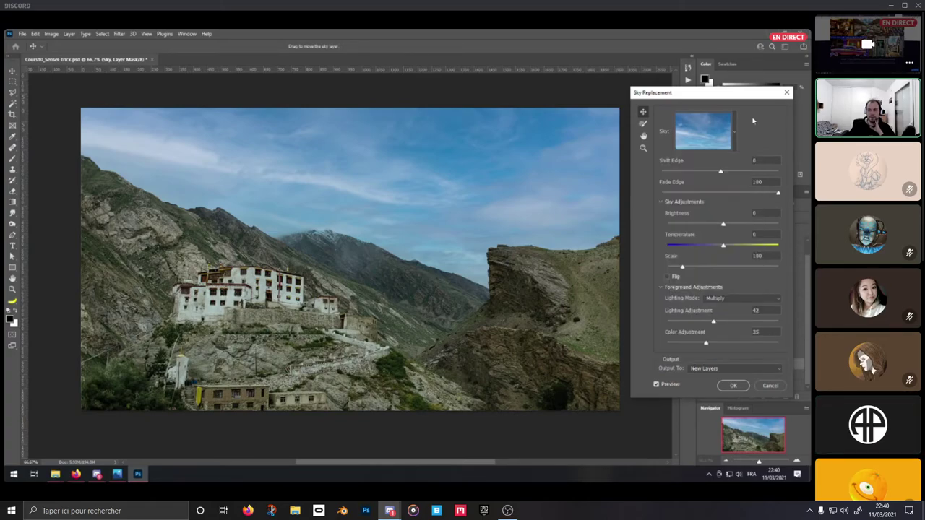
click(786, 92)
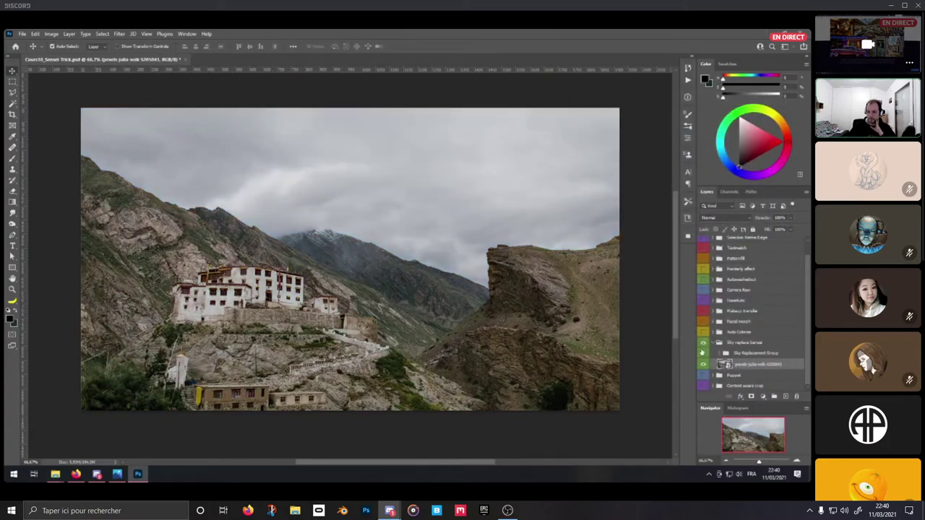
Collapse and hide the Sky replace Sensei group, and show and expand the Autowashedout group
click(713, 342)
click(703, 357)
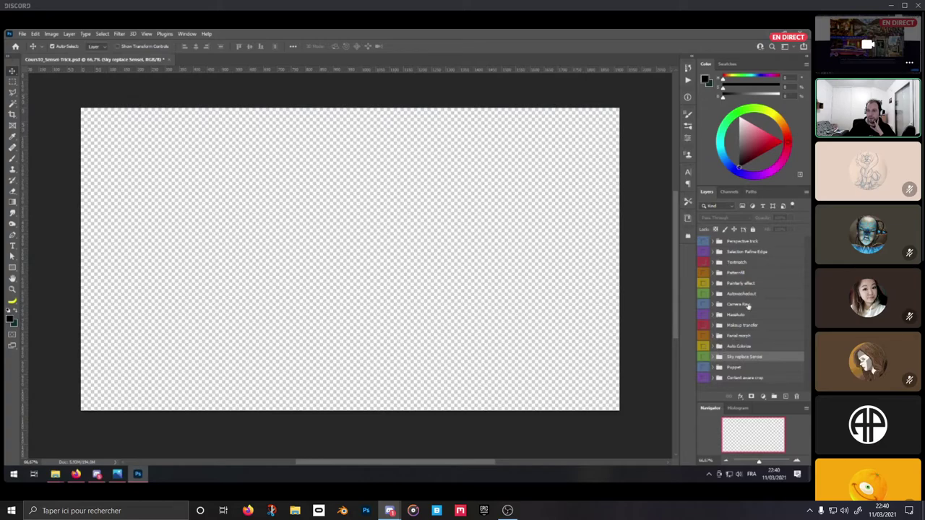
click(704, 294)
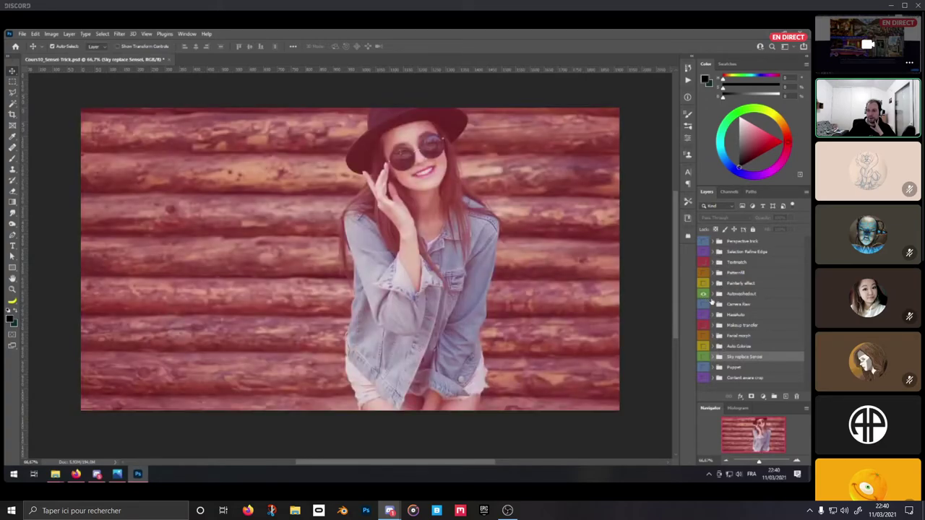
click(715, 294)
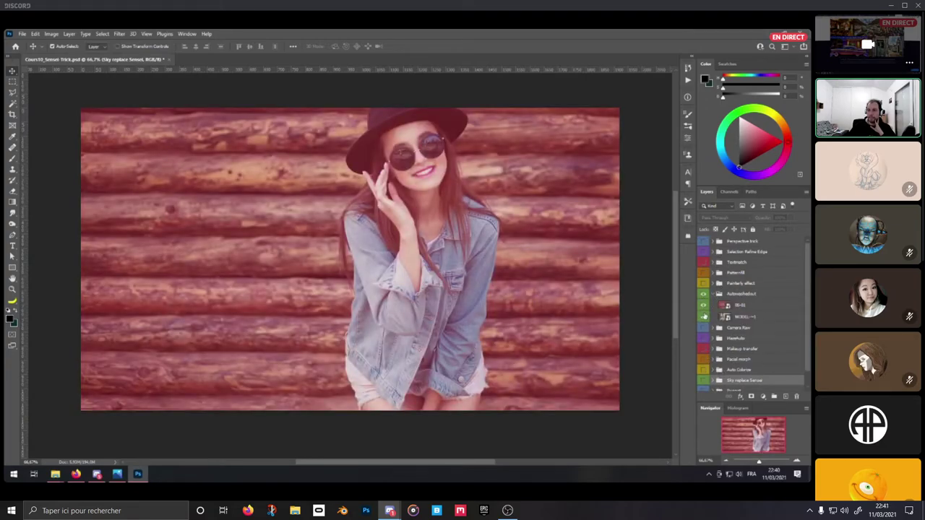
Add a Curves adjustment layer above the washed-out red-toned portrait in the Autowashedout group
click(724, 305)
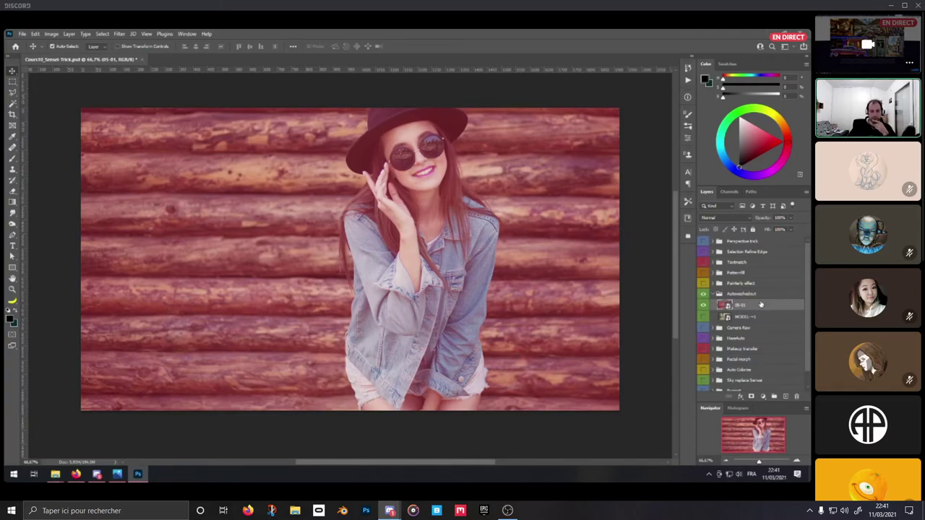
click(764, 397)
click(756, 290)
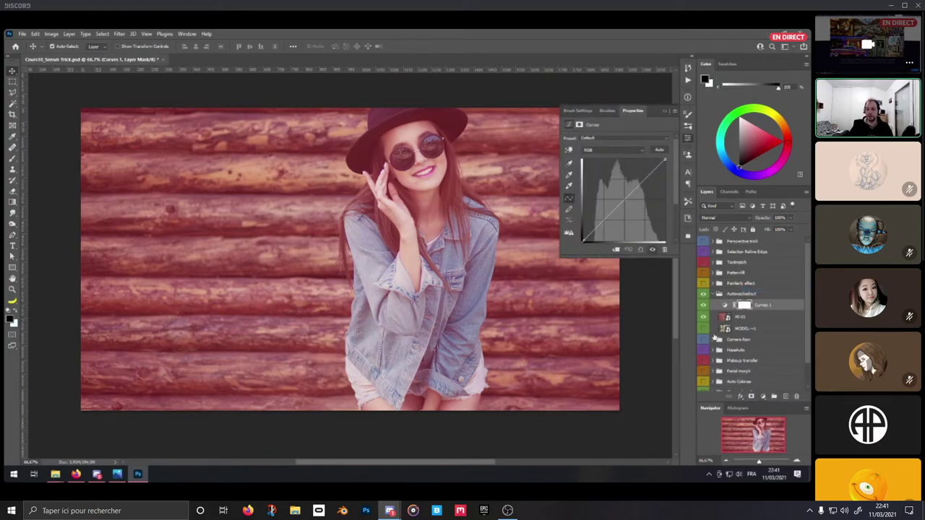
Clip the Curves layer to the red-toned portrait and lower its blue and red channel curves by hand
key(ctrl+alt+g)
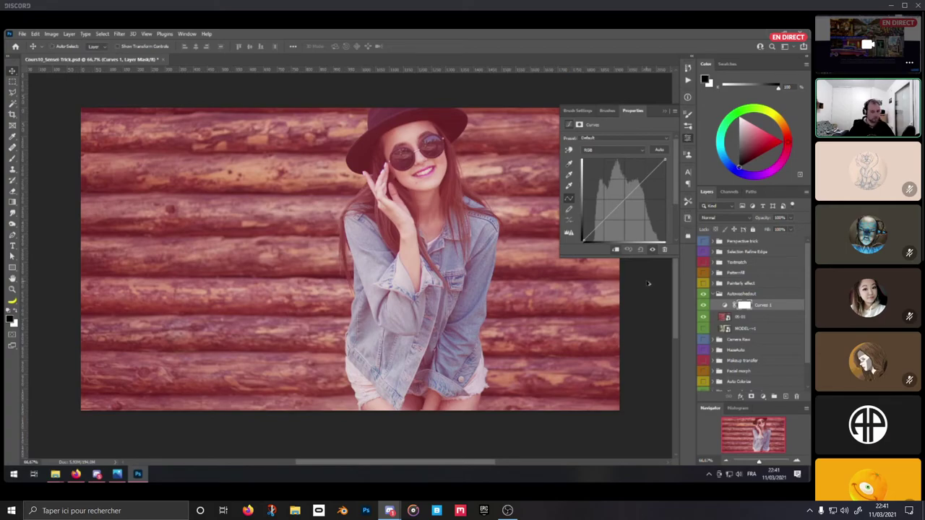
click(602, 153)
click(626, 178)
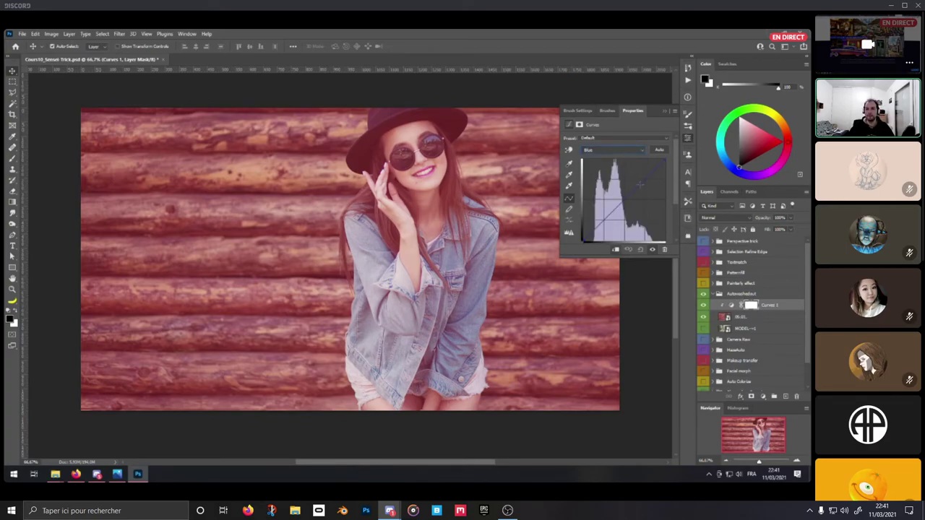
drag(639, 184, 640, 188)
click(612, 152)
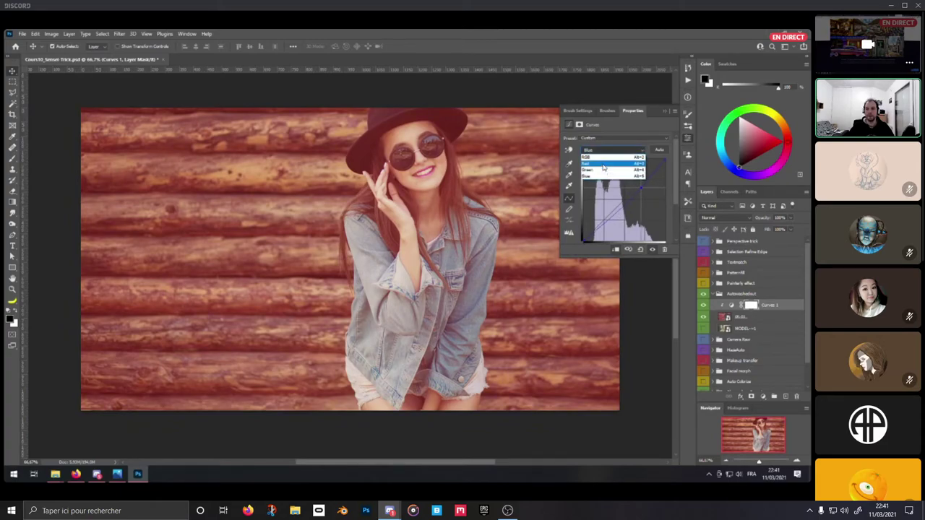
click(610, 160)
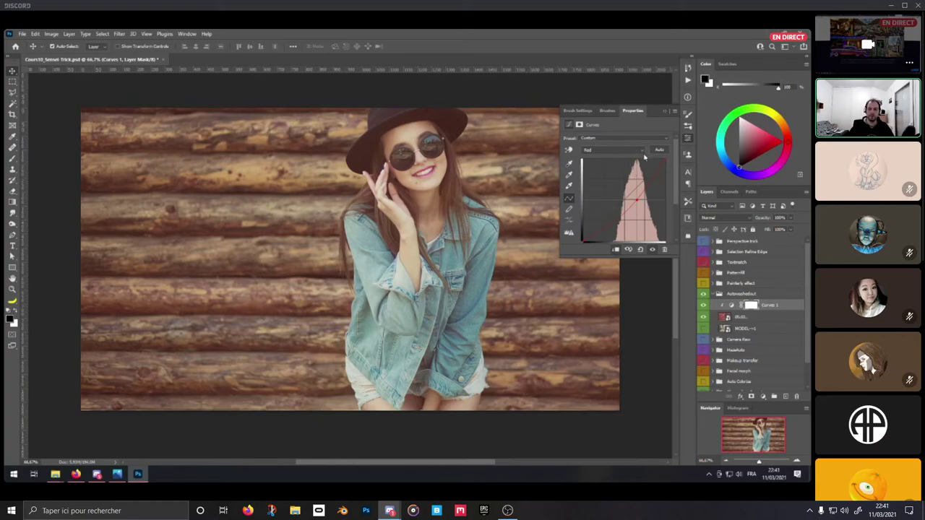
click(642, 151)
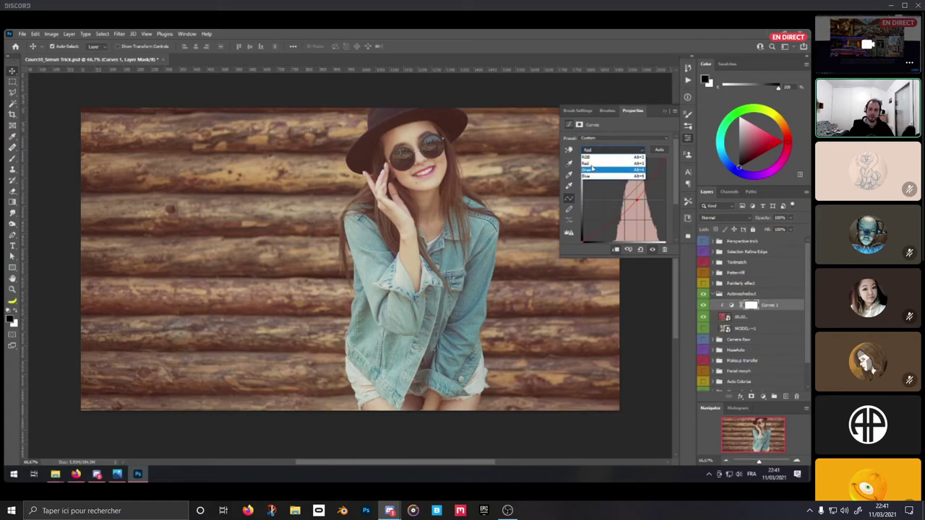
click(646, 148)
click(664, 111)
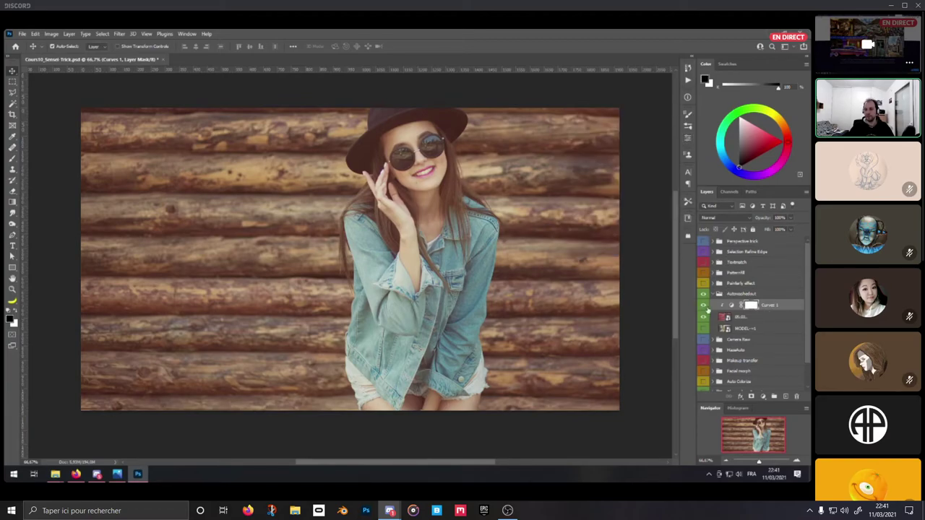
Delete the hand-adjusted Curves layer and add a fresh Curves adjustment layer clipped to the portrait
scroll(795, 390, down, 1)
drag(799, 396, 797, 396)
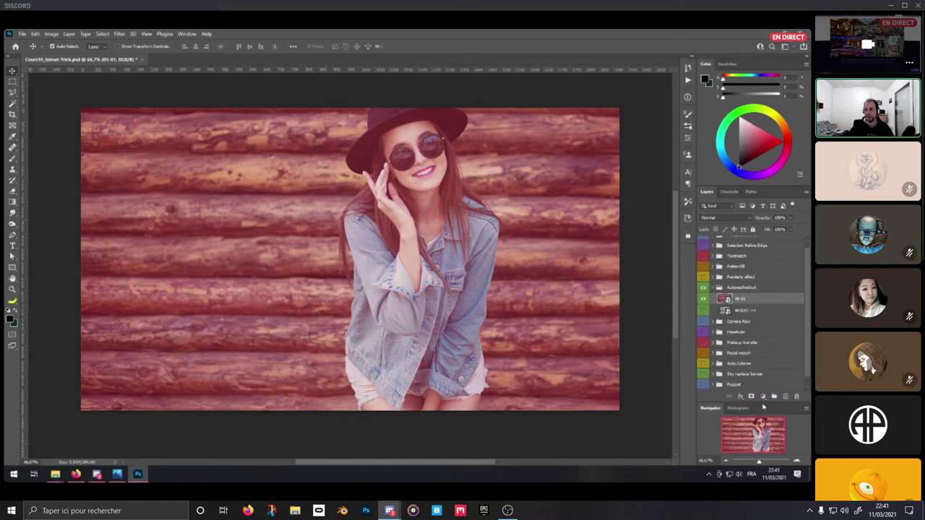
click(762, 396)
click(755, 292)
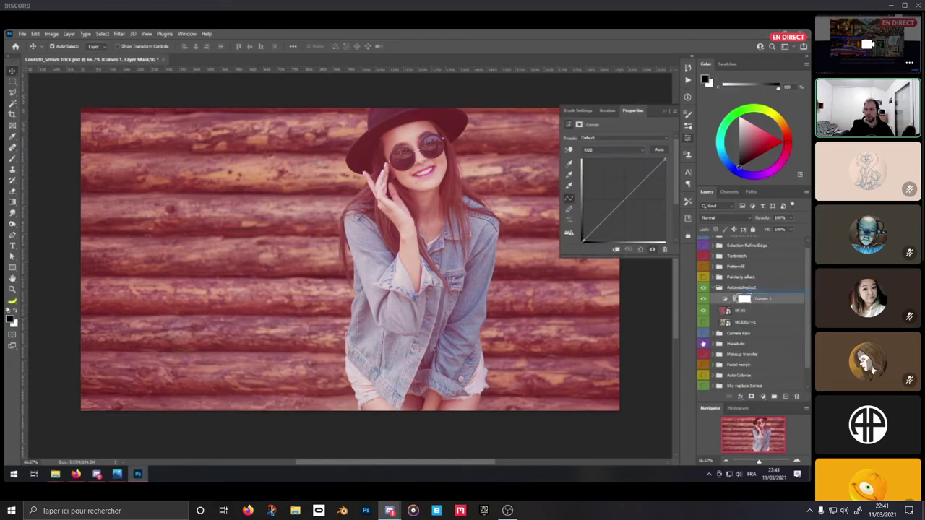
key(ctrl+alt+g)
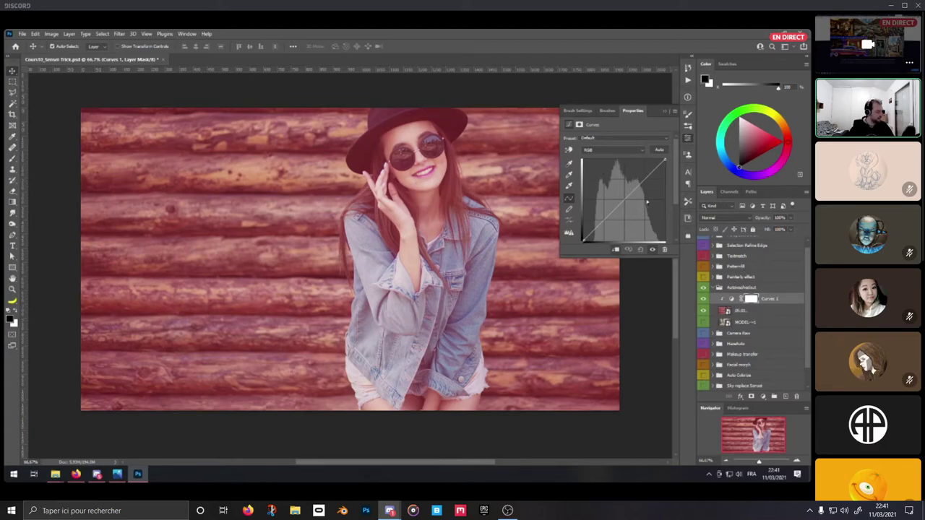
Auto-correct the portrait's Curves layer with the Find Dark & Light Colors algorithm and Snap Neutral Midtones enabled
click(659, 151)
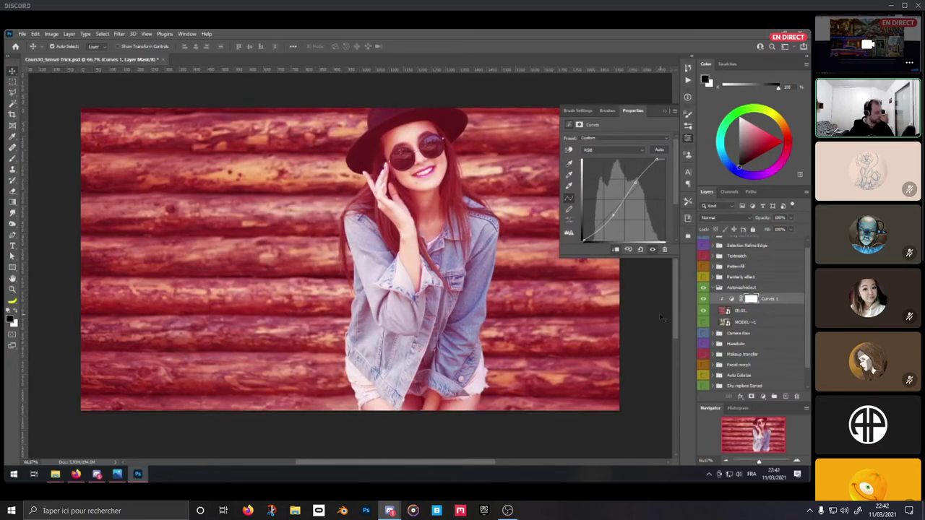
key(ctrl+z)
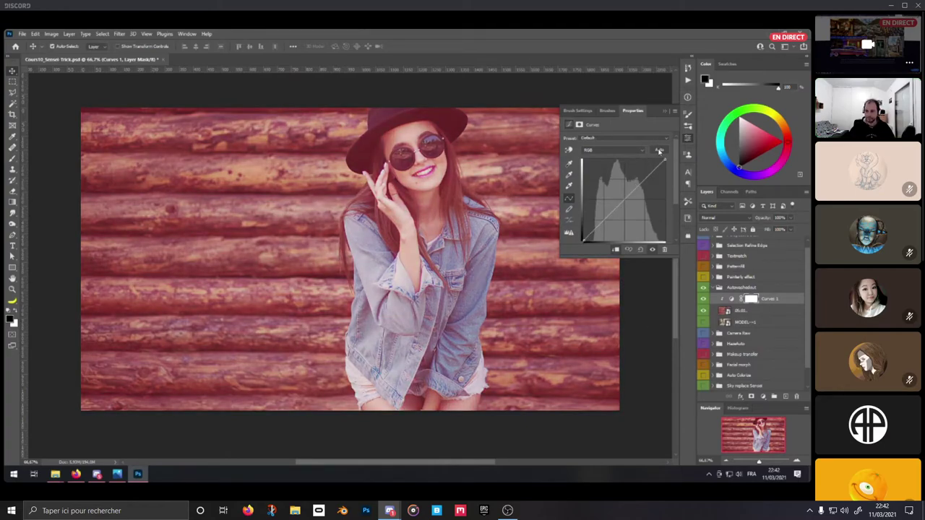
alt+click(659, 151)
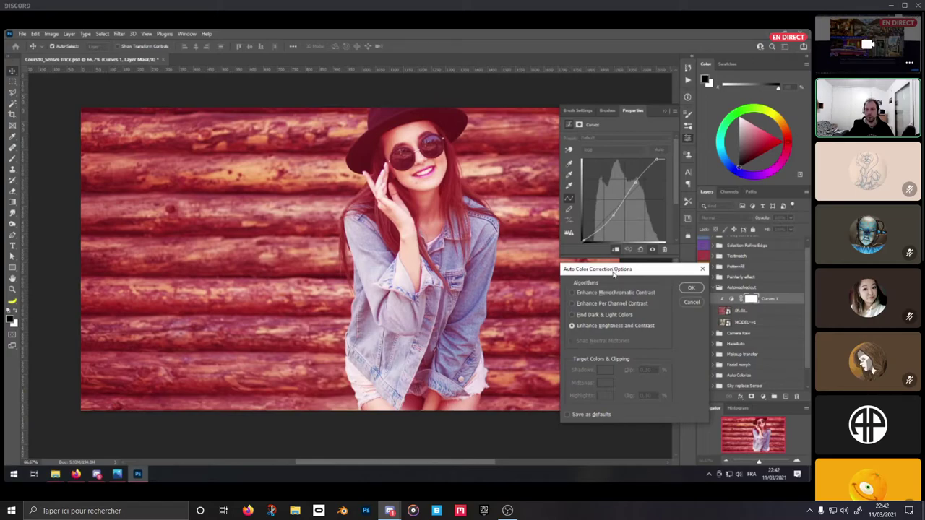
drag(613, 272, 613, 229)
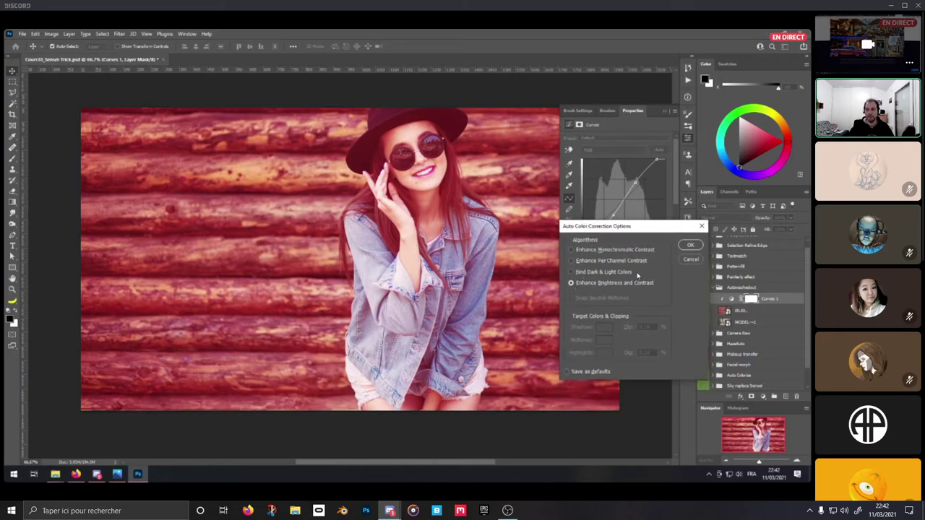
click(597, 273)
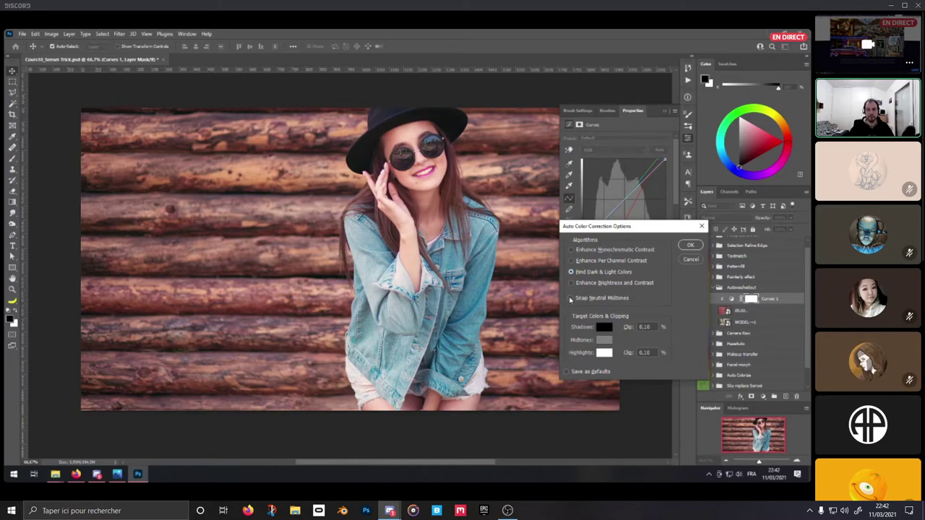
click(570, 298)
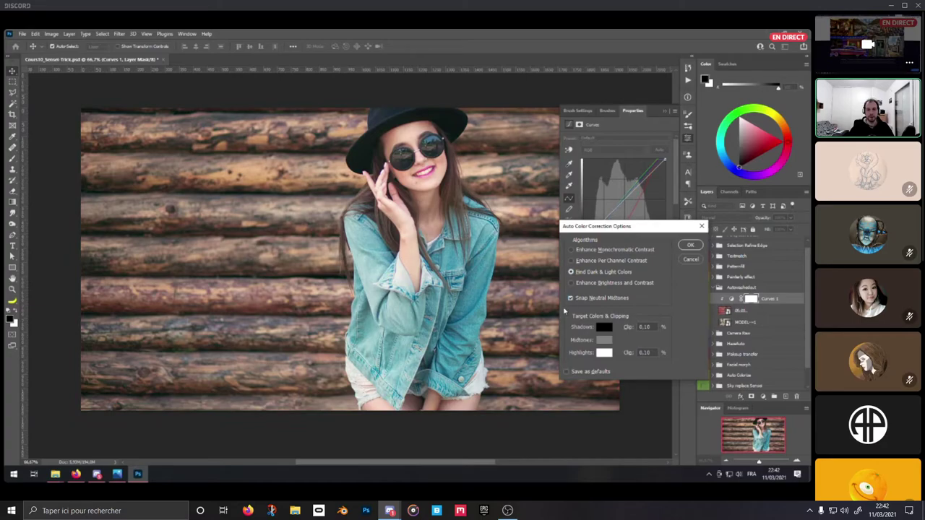
click(690, 245)
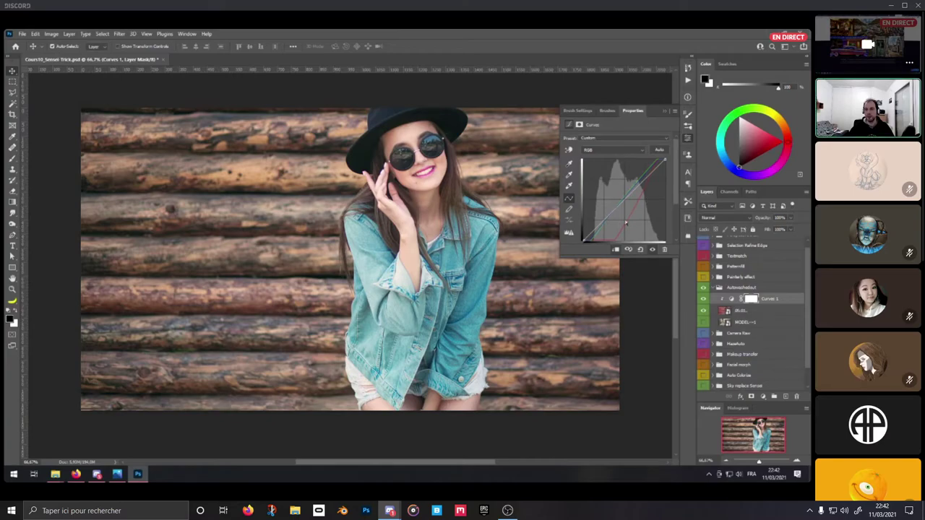
click(665, 111)
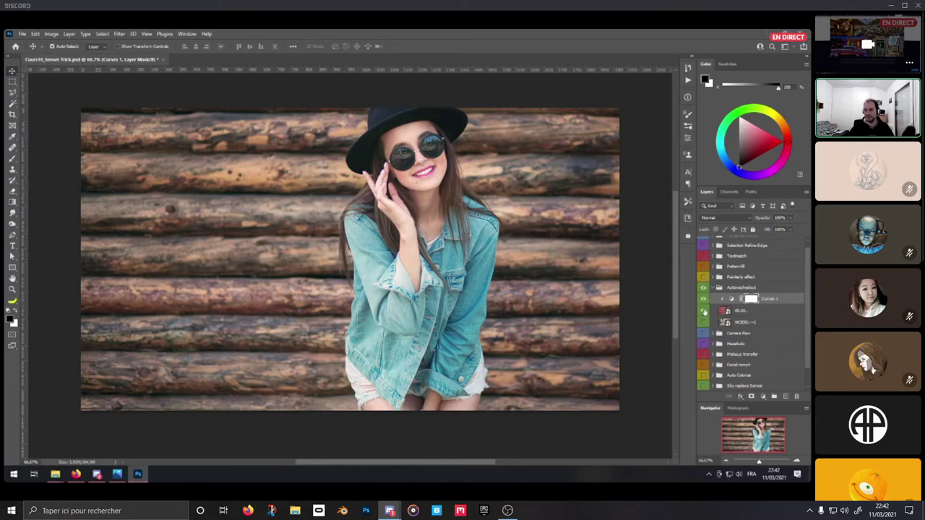
Hide the red-toned portrait, show the MODEL photo of the seated woman, and add a Curves adjustment layer clipped to it
click(704, 311)
click(704, 322)
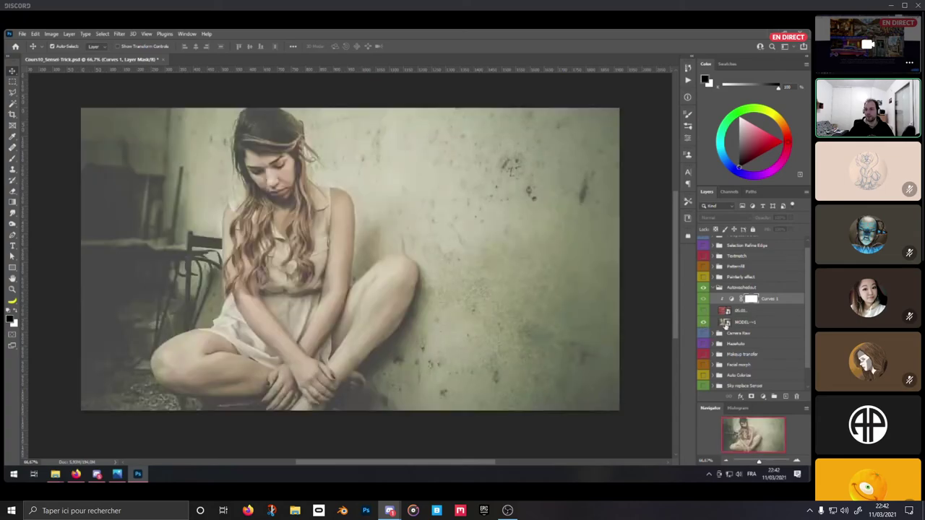
click(724, 322)
click(762, 396)
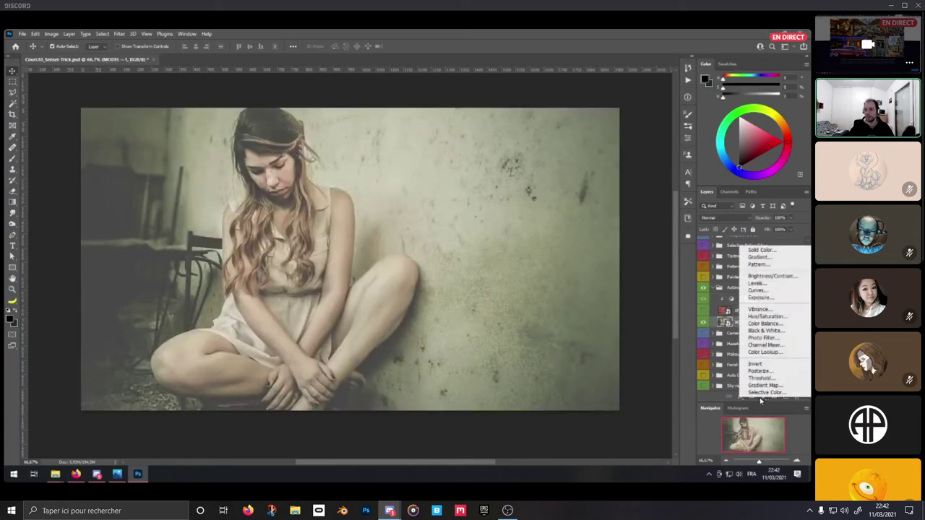
click(755, 292)
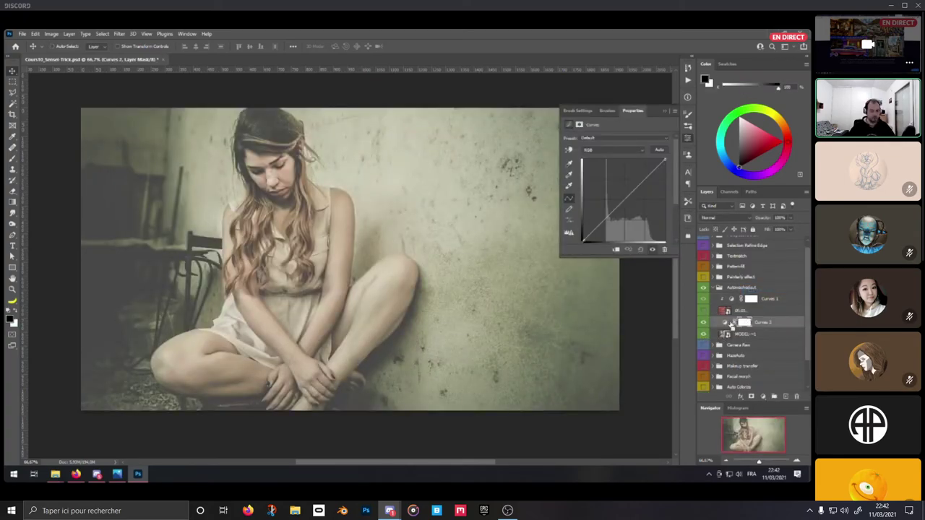
Auto-correct the seated woman's Curves layer using Find Dark & Light Colors with Snap Neutral Midtones
alt+click(659, 150)
click(588, 273)
click(571, 297)
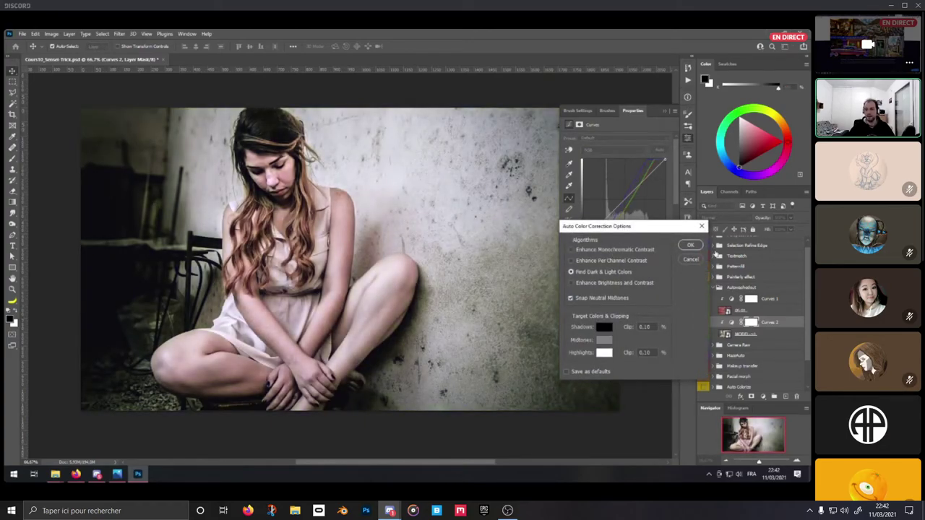
click(690, 245)
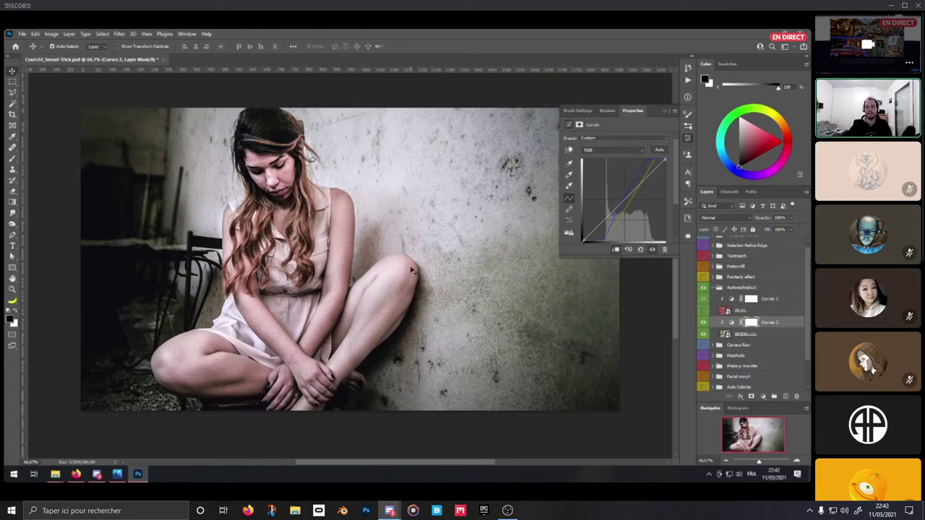
Reopen the seated woman's Auto Color Correction Options to review the chosen algorithm, and close them
alt+click(656, 151)
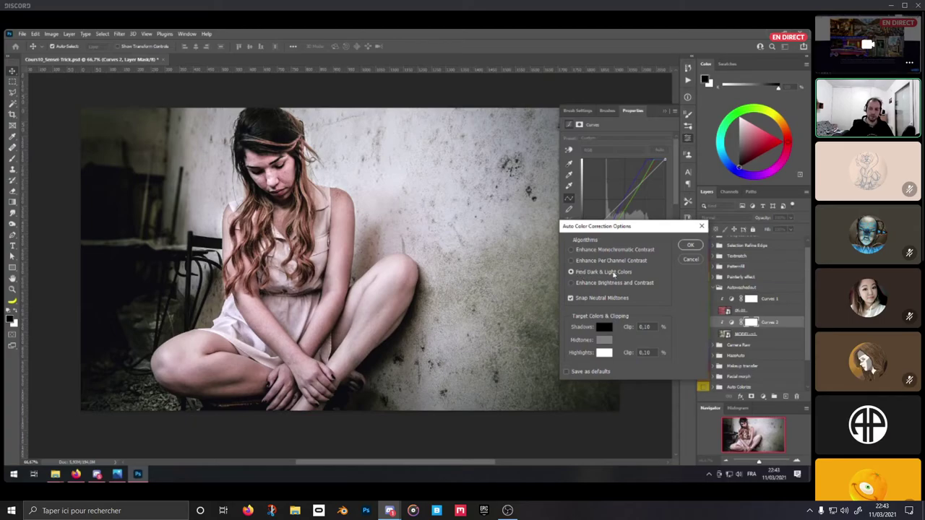
click(688, 245)
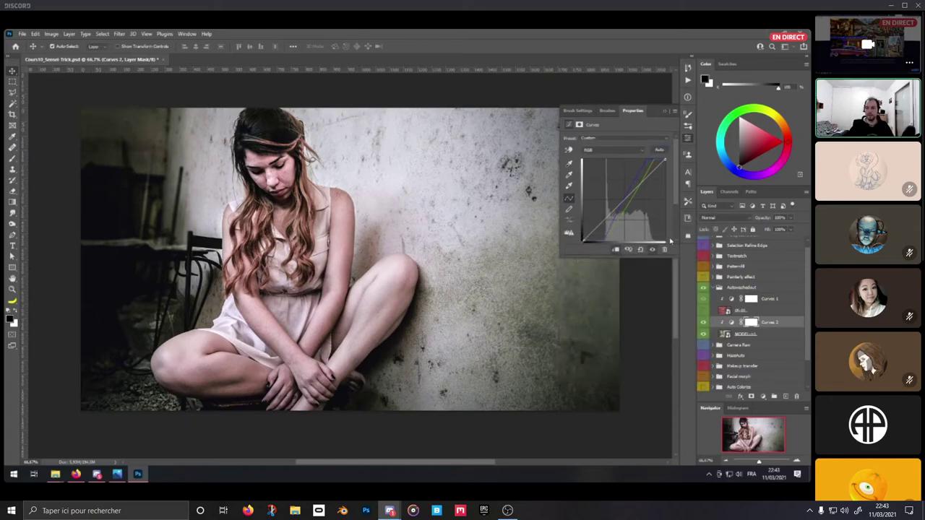
click(662, 112)
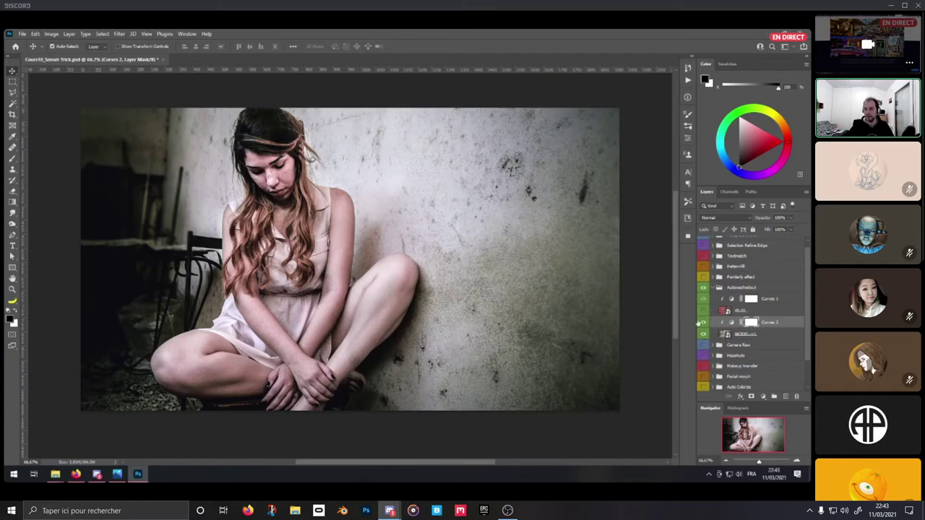
Show the corrected portrait again, and collapse and hide the Autowashedout group
click(705, 310)
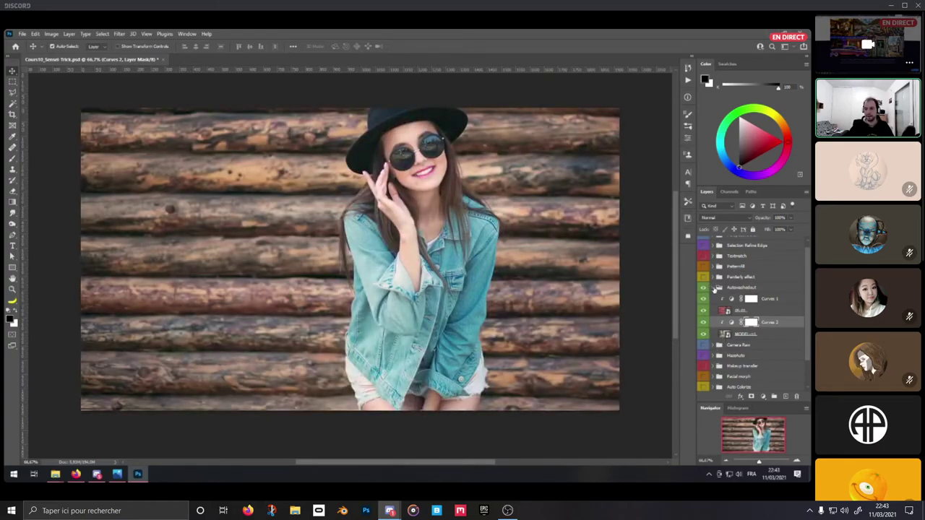
click(717, 288)
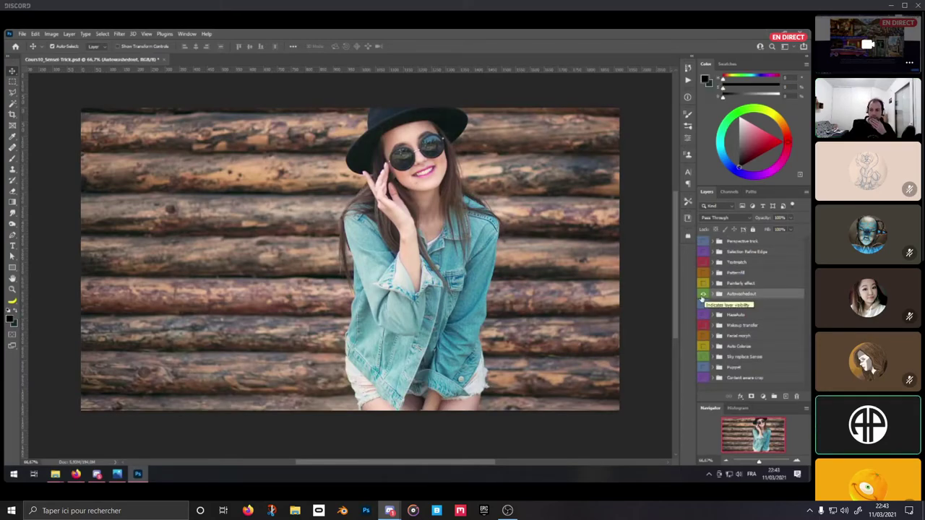
click(705, 295)
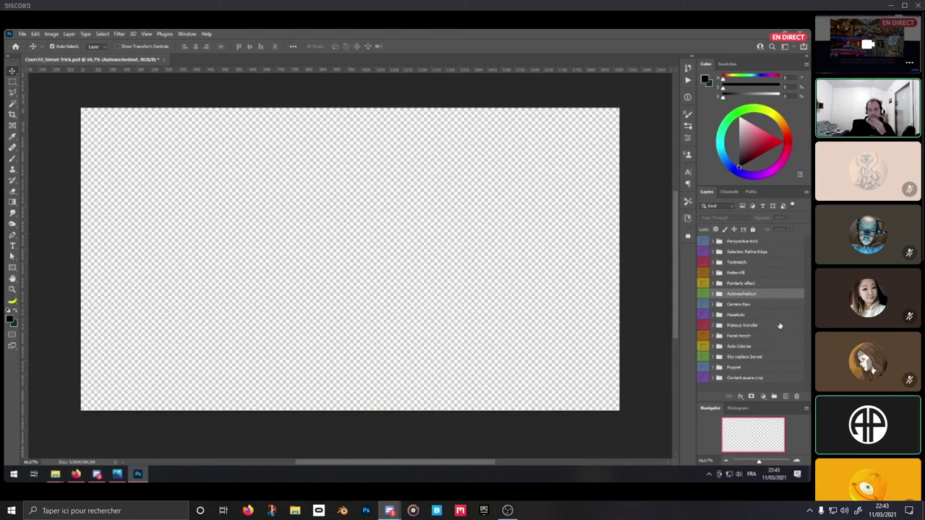
key(ctrl+minus)
key(ctrl+plus)
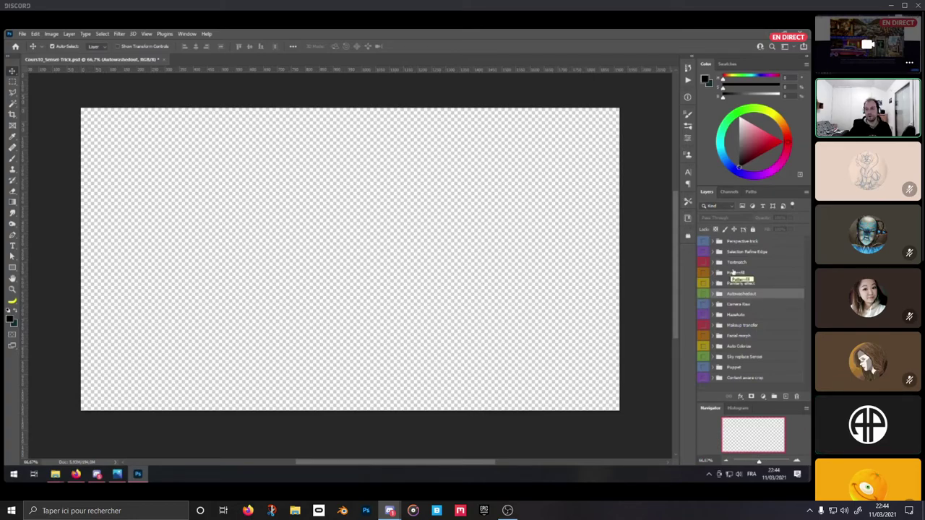
key(ctrl+plus)
key(ctrl+minus)
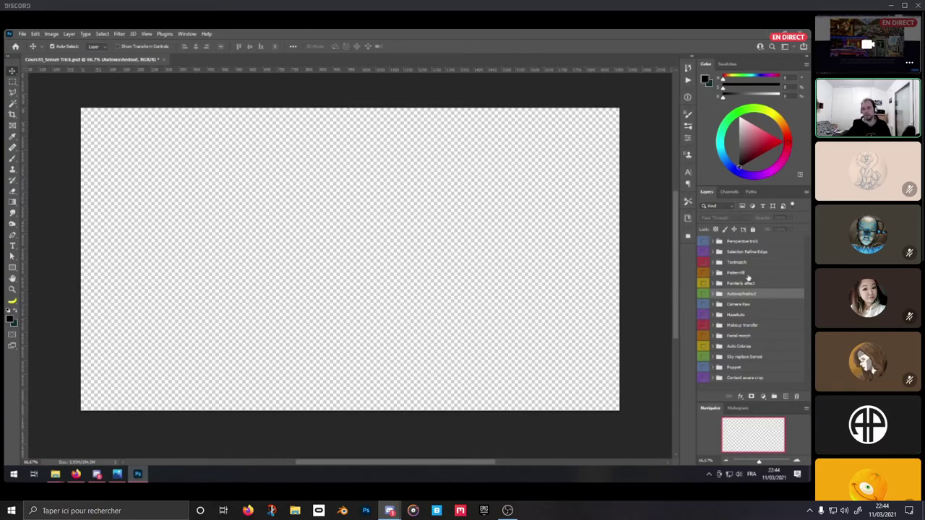
key(ctrl+plus)
key(ctrl+minus)
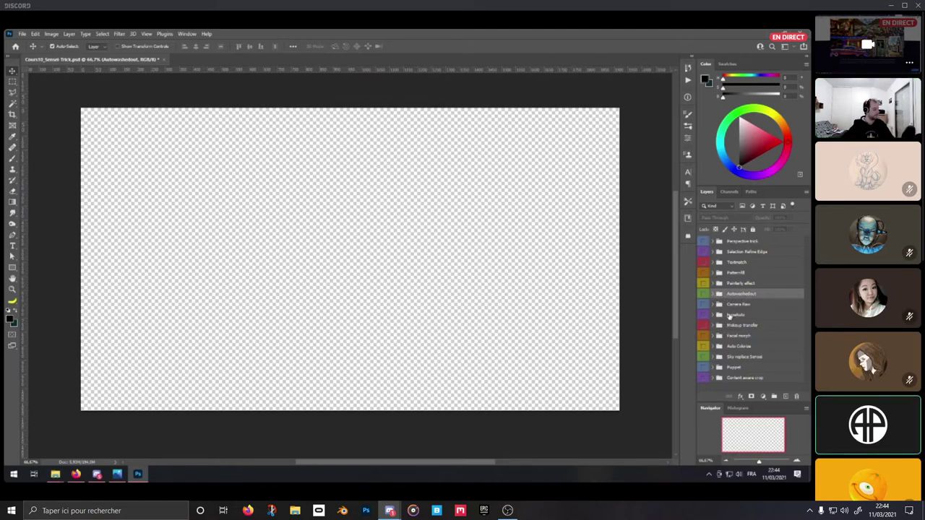
Add a temporary Curves layer above the Autowashedout group, view its Auto Color Correction Options, and delete the layer
click(762, 396)
click(757, 291)
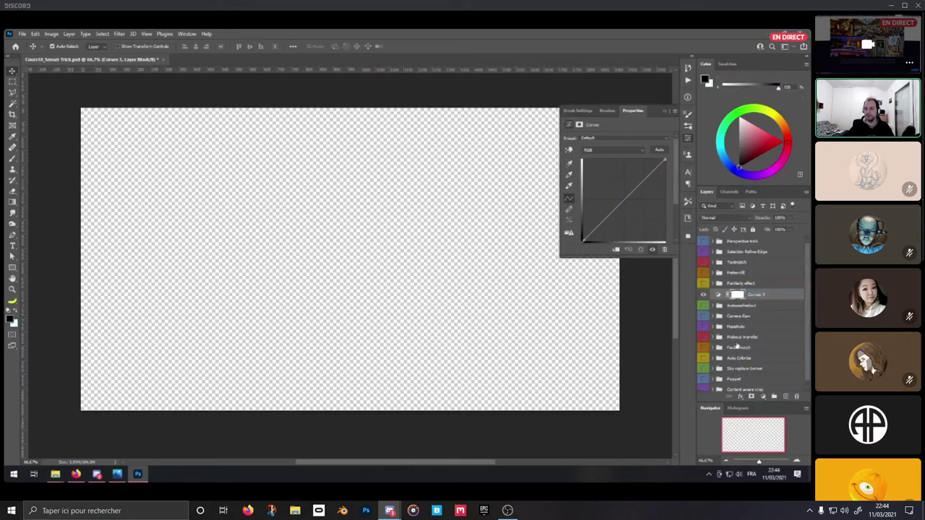
alt+click(660, 150)
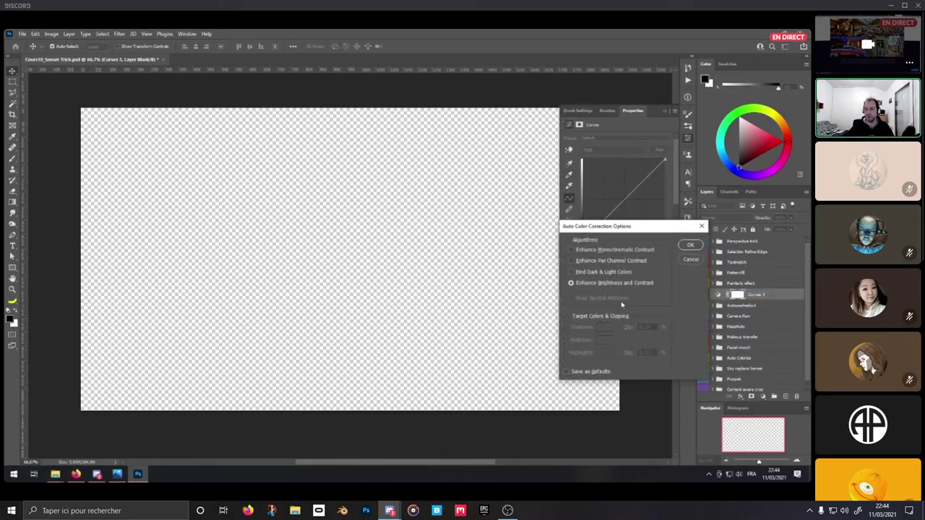
click(690, 245)
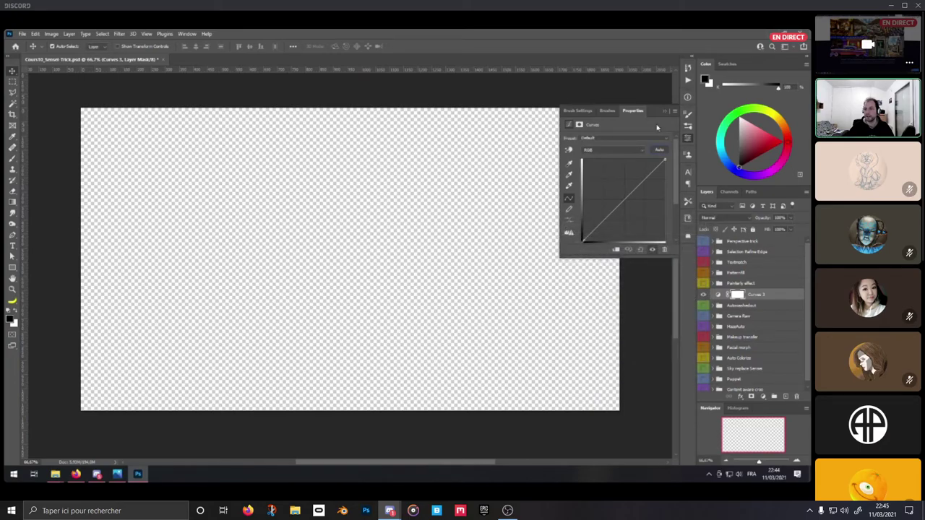
click(663, 112)
drag(716, 297, 796, 396)
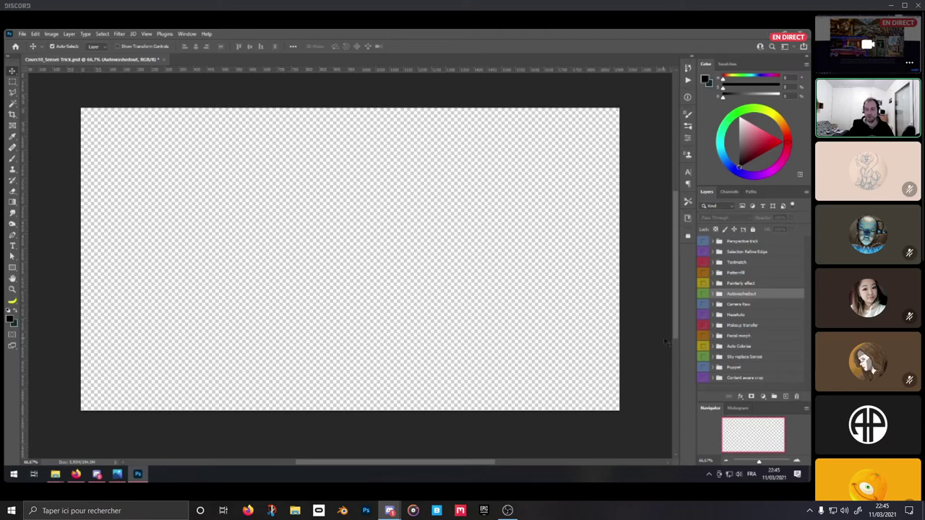
Show and expand the HazeAuto group and select its desert photo layer
click(703, 294)
click(704, 295)
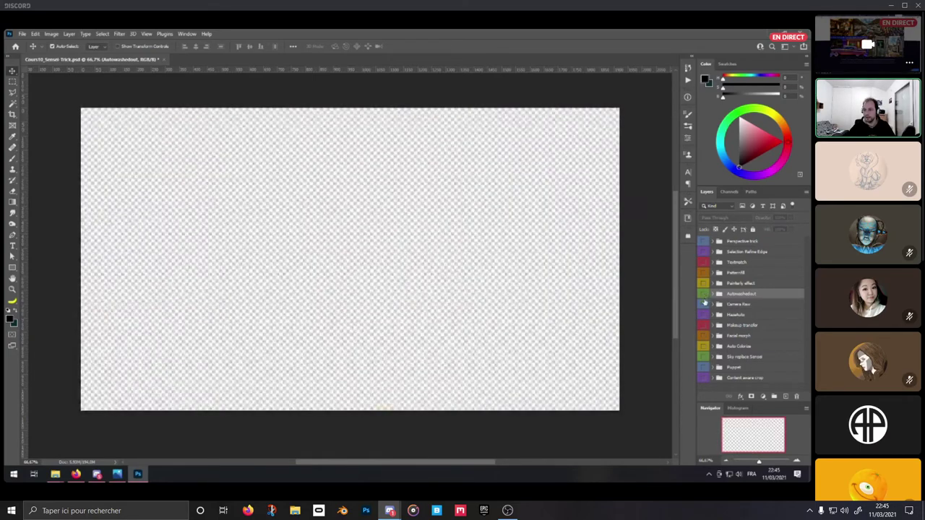
click(704, 315)
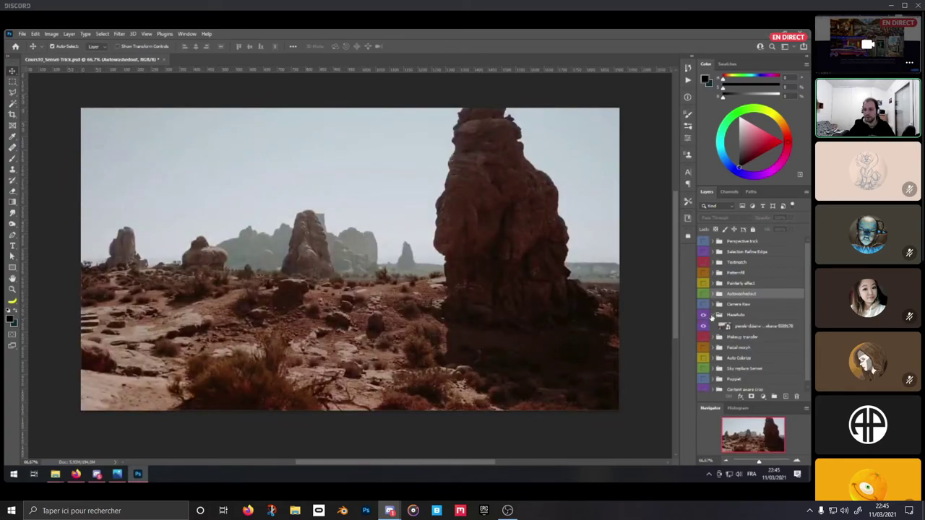
click(718, 315)
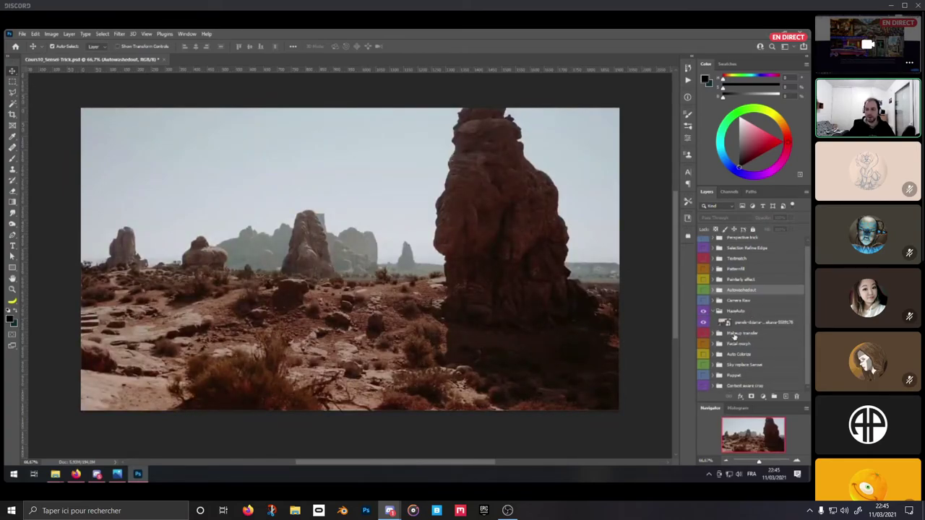
click(745, 323)
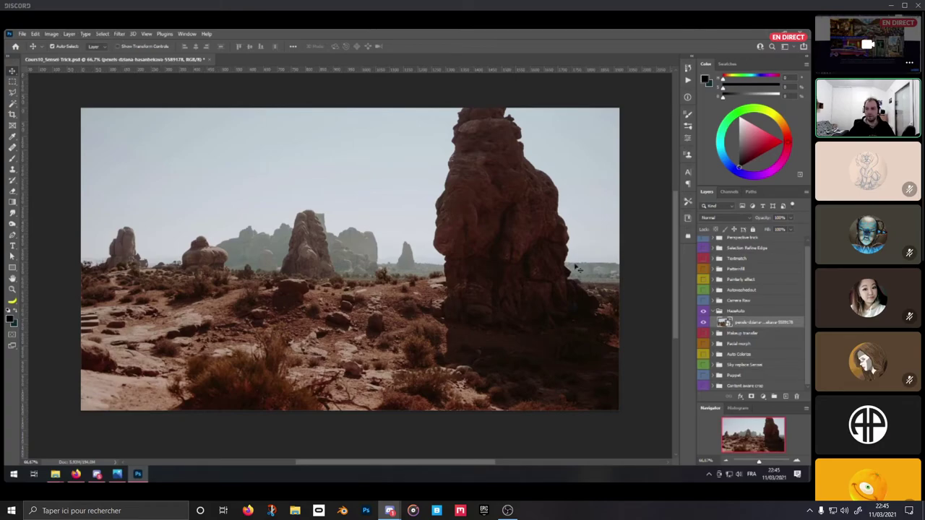
Open Neural Filters on the desert photo and download the beta Depth-Aware Haze filter for it
click(120, 33)
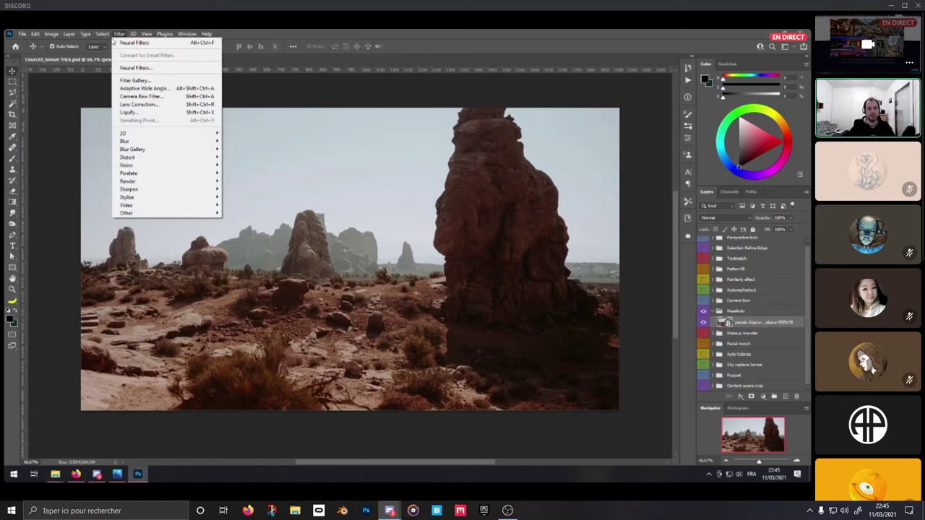
click(126, 70)
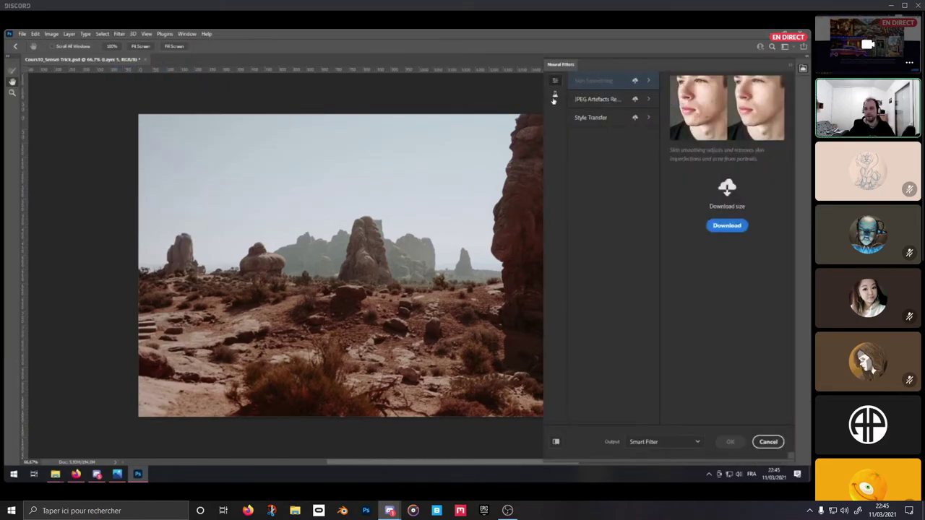
click(555, 95)
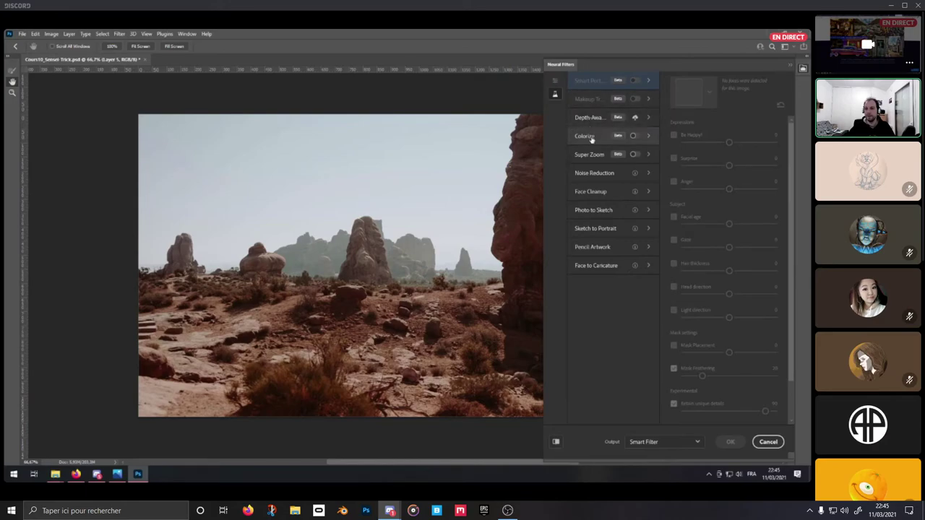
mouse_move(589, 119)
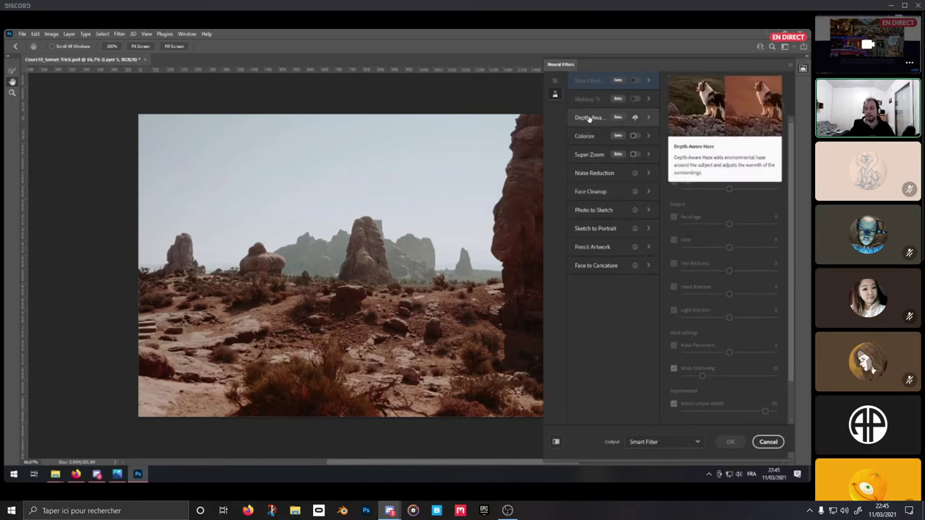
click(649, 118)
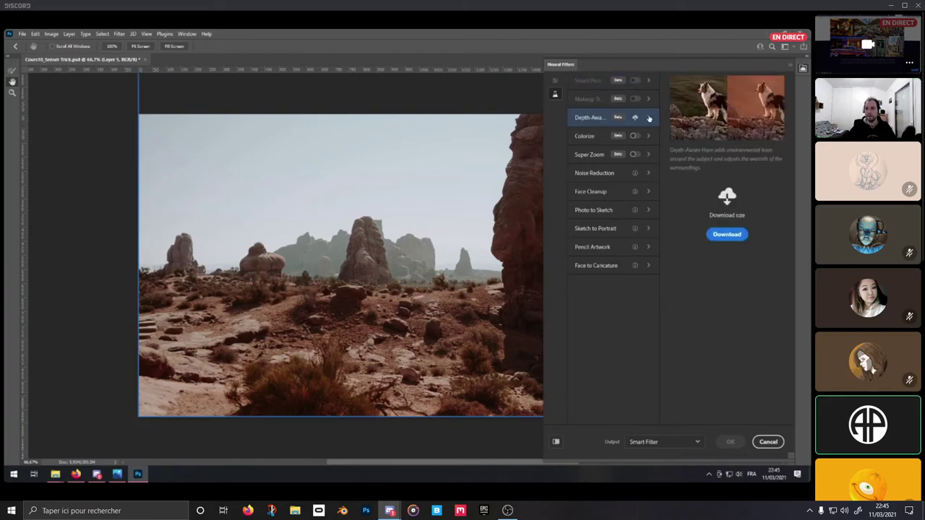
click(728, 235)
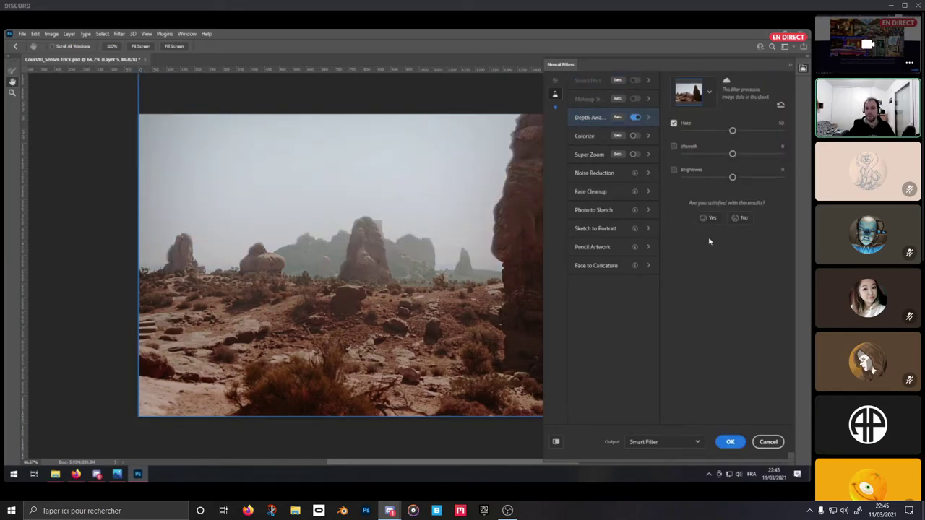
Compare the whole desert photo with and without the haze effect, leaving Haze enabled
drag(391, 265, 306, 268)
key(ctrl+0)
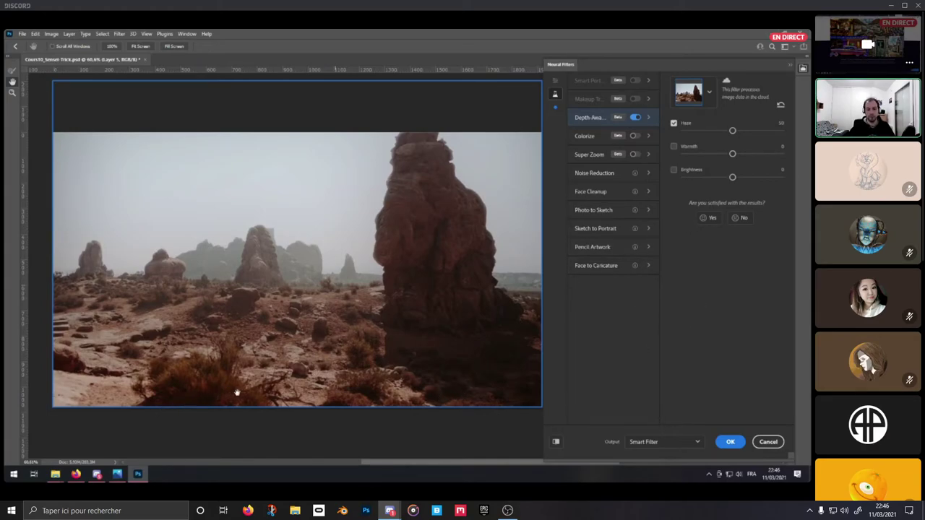
click(674, 124)
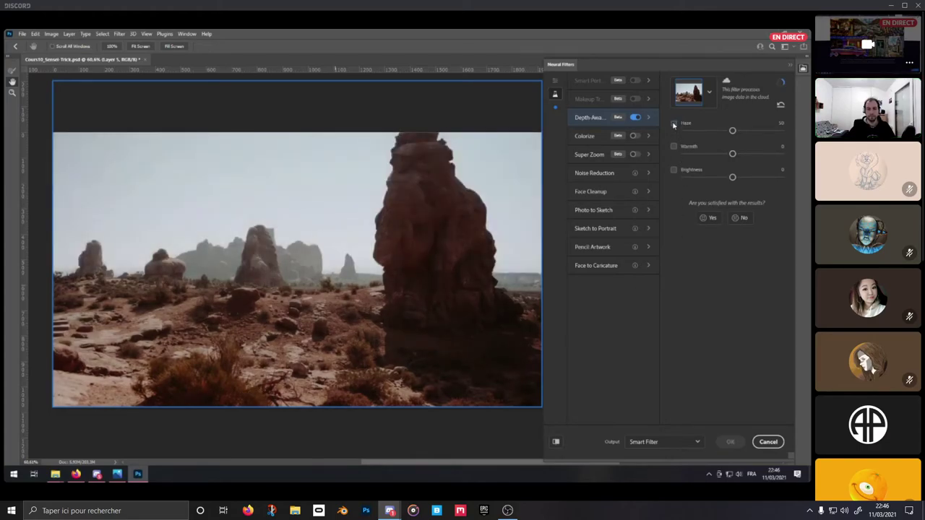
click(673, 124)
click(673, 124)
click(673, 124)
click(673, 124)
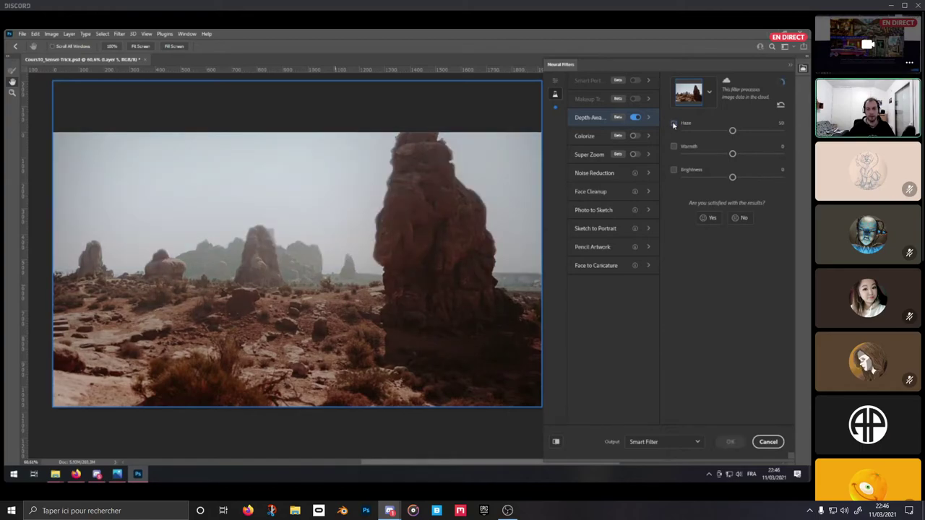
click(674, 124)
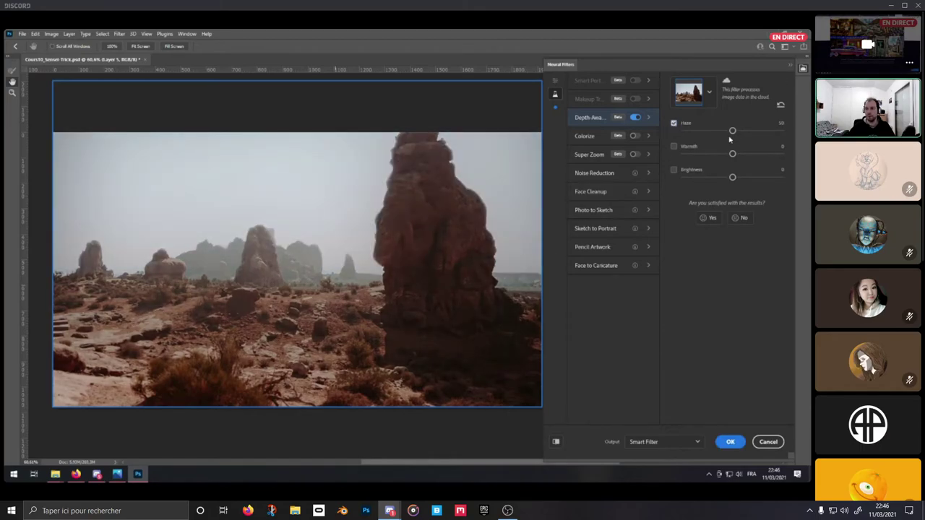
Set the filter's Haze to 63, and enable Warmth with a value of 9
drag(733, 131, 750, 132)
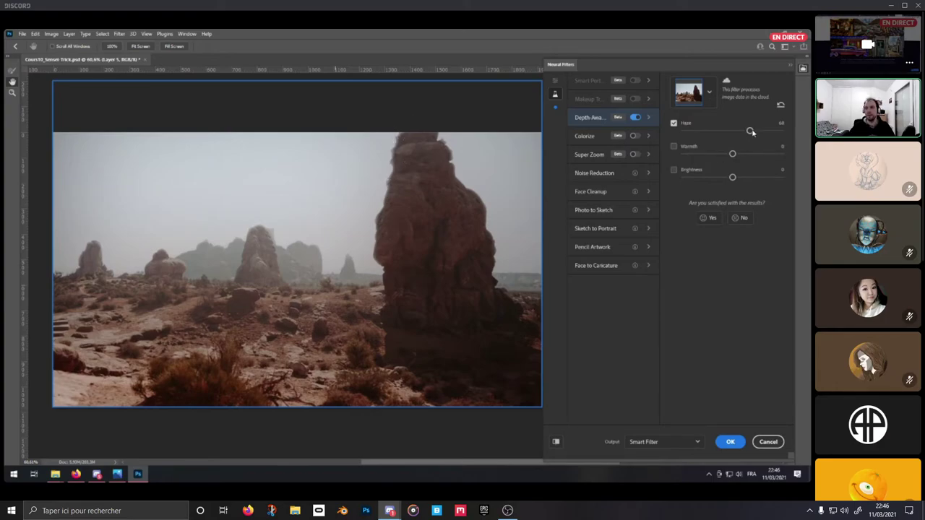
drag(750, 131, 746, 133)
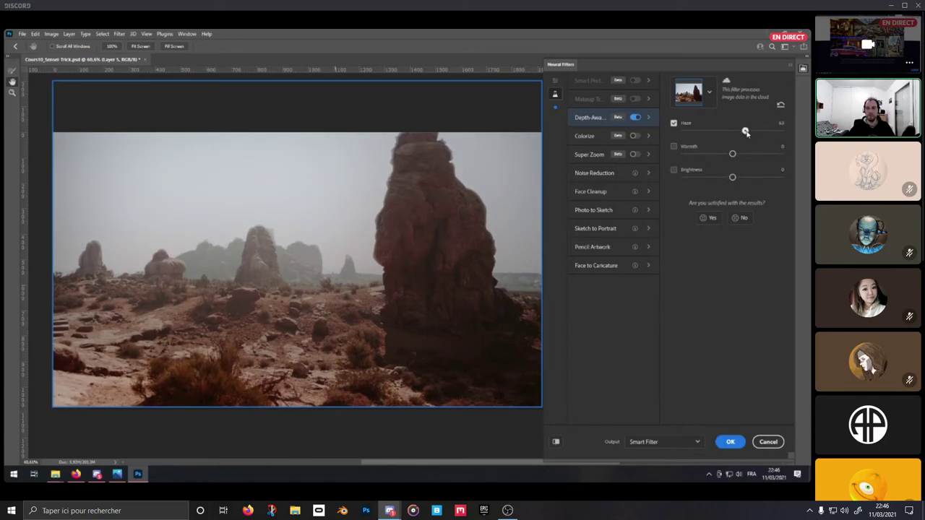
click(673, 147)
drag(732, 154, 736, 154)
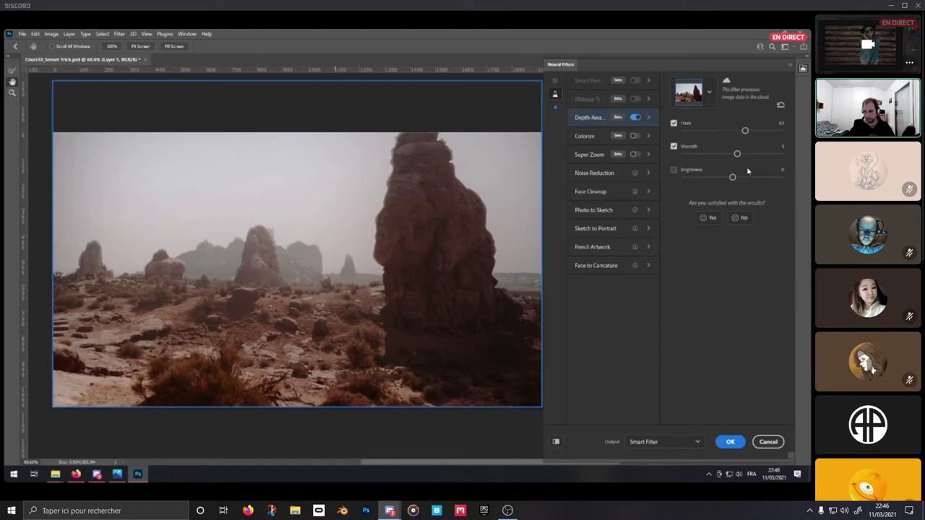
drag(736, 154, 741, 158)
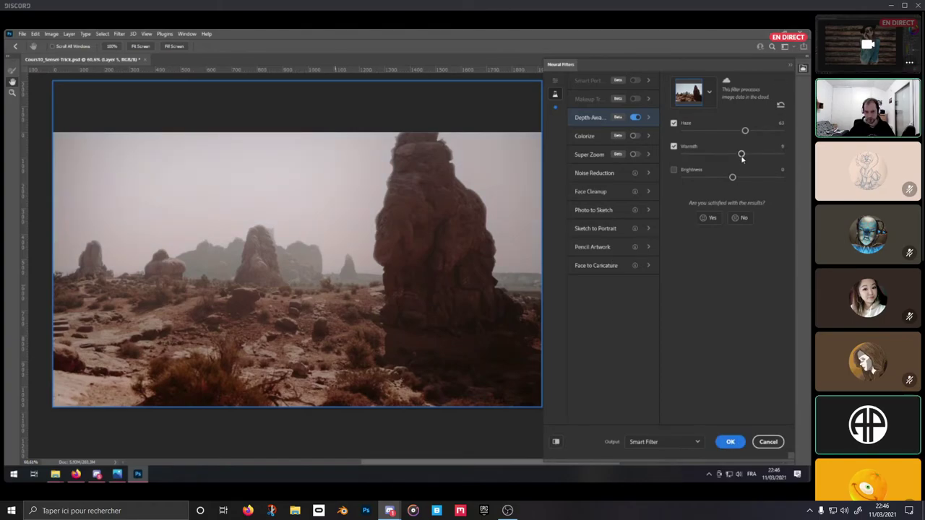
Enable Brightness at -6 and apply the haze filter with its output set to New Layer
click(731, 177)
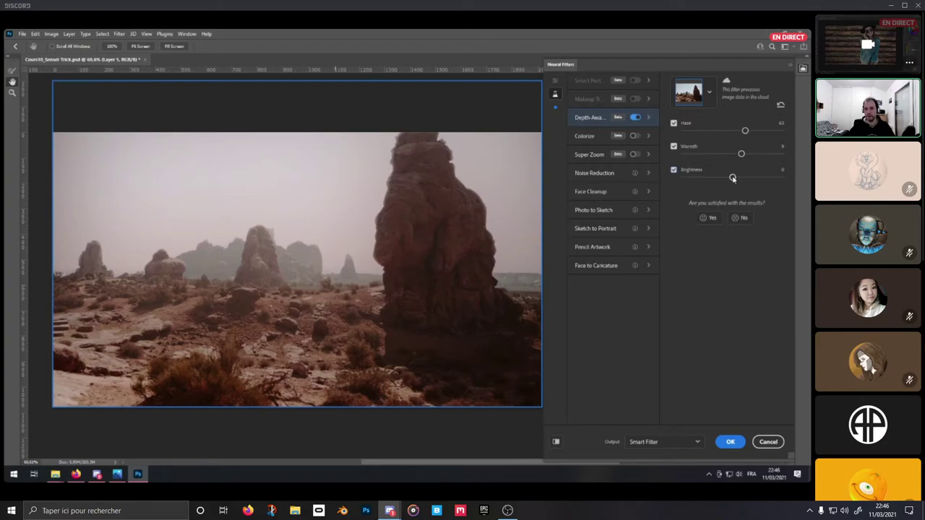
drag(732, 178, 726, 181)
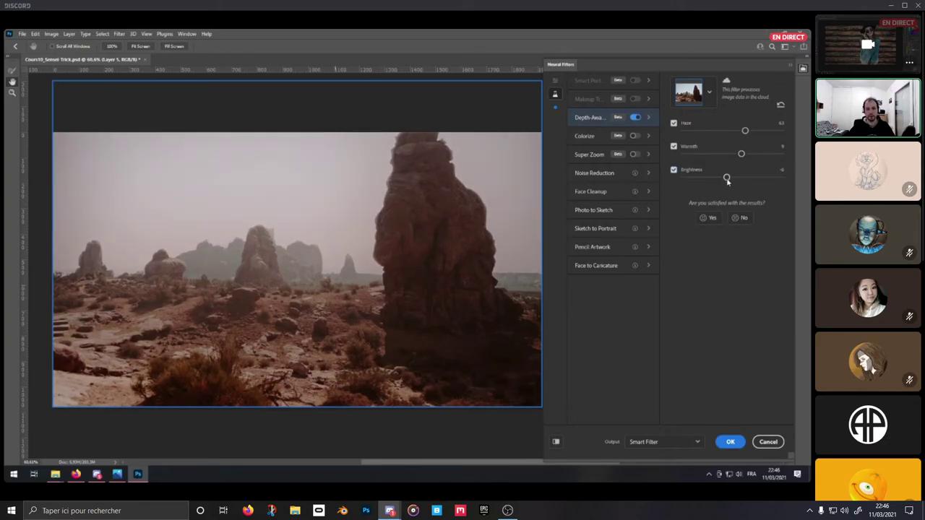
click(647, 441)
click(653, 441)
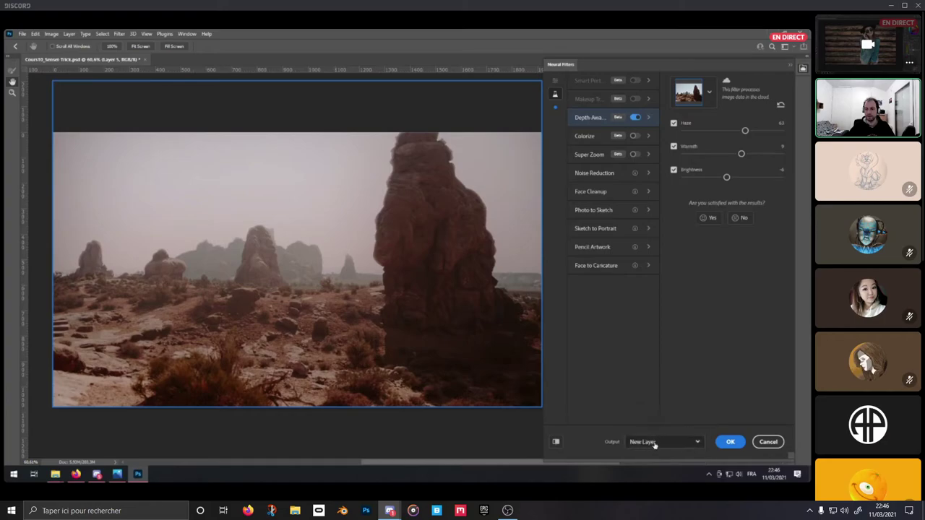
click(731, 442)
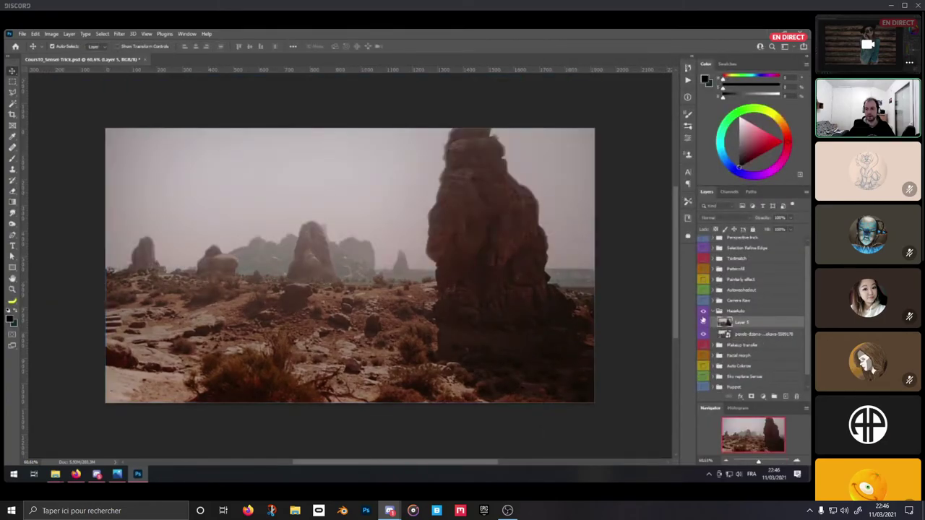
Compare the hazed layer with the original desert photo by toggling its visibility, and examine the large rock's shadowed base up close
click(703, 324)
click(703, 324)
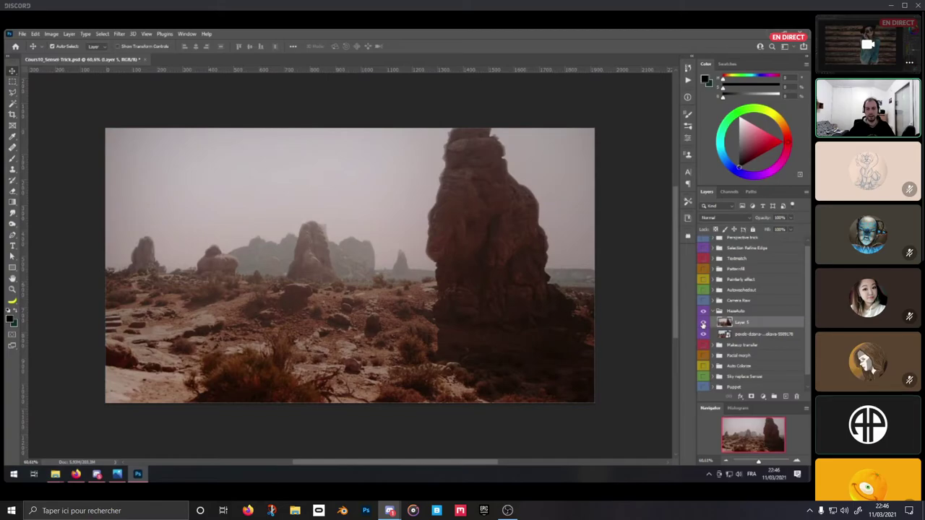
click(703, 324)
click(703, 324)
click(703, 324)
click(703, 324)
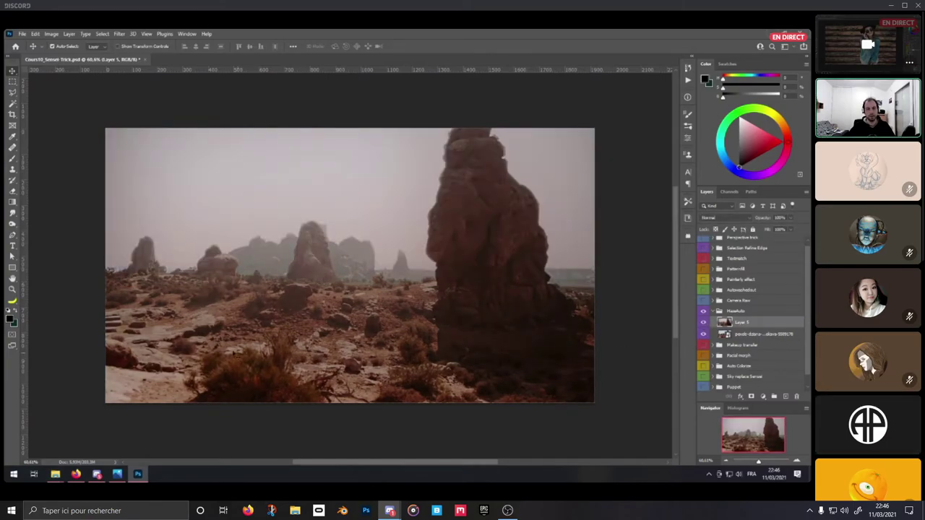
click(703, 324)
click(703, 323)
click(703, 323)
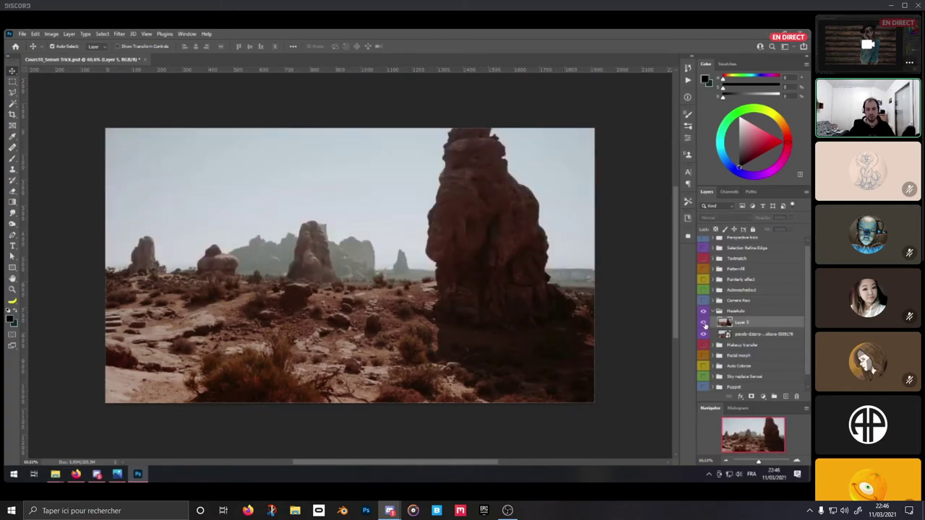
click(703, 324)
click(703, 324)
click(703, 324)
click(703, 324)
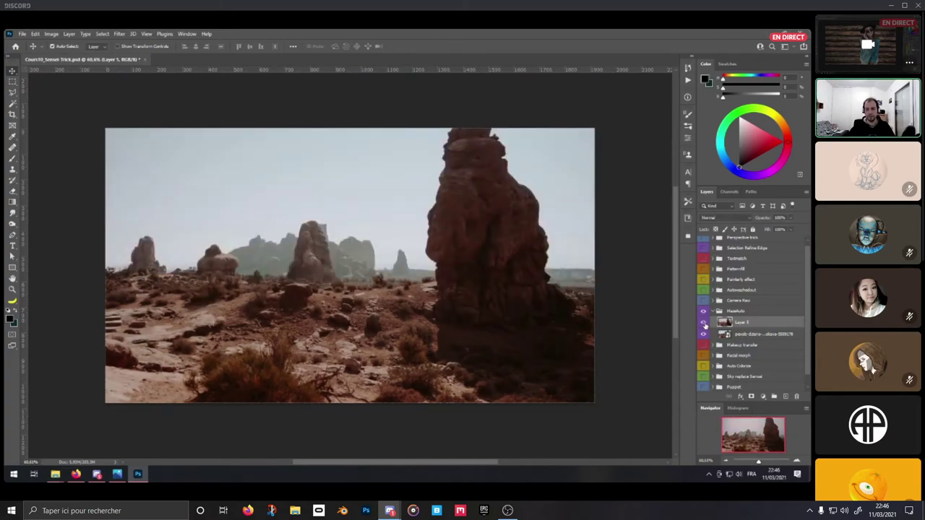
click(703, 324)
click(703, 324)
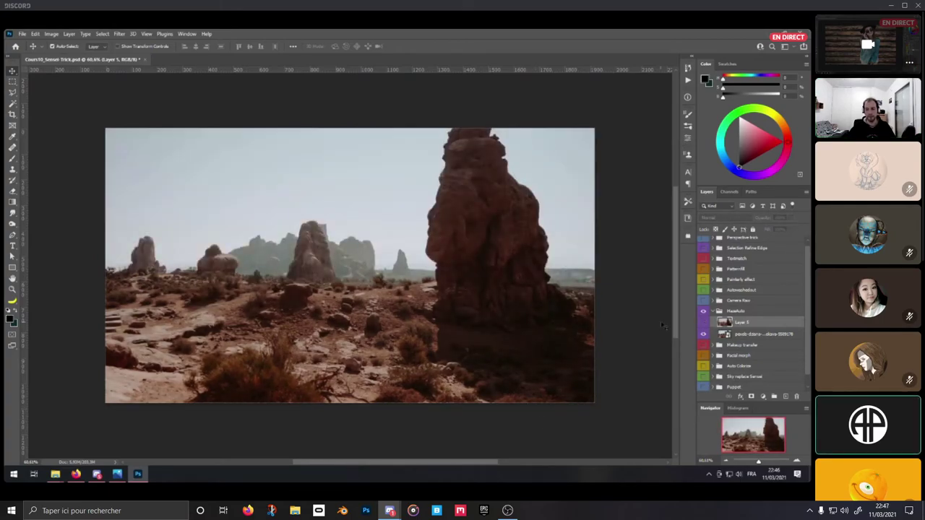
click(703, 324)
click(703, 323)
click(703, 324)
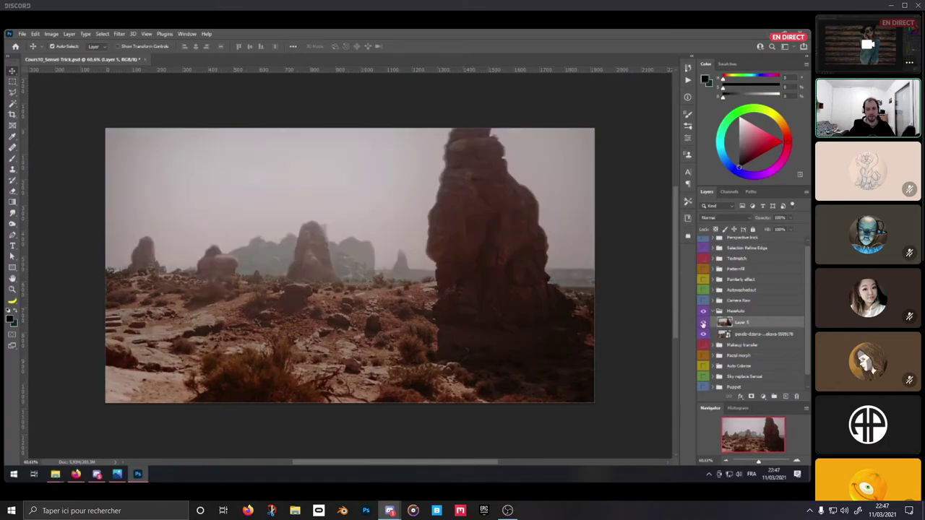
click(703, 323)
click(703, 324)
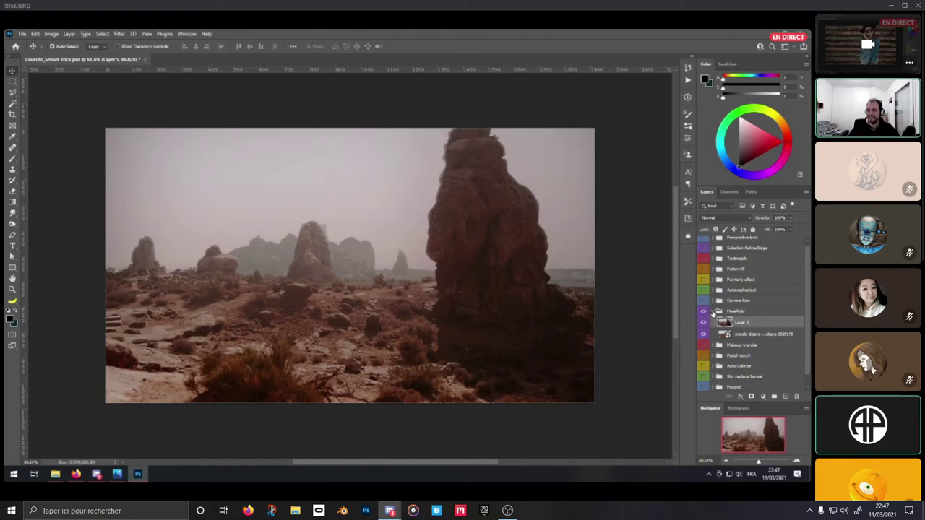
scroll(559, 319, up, 10)
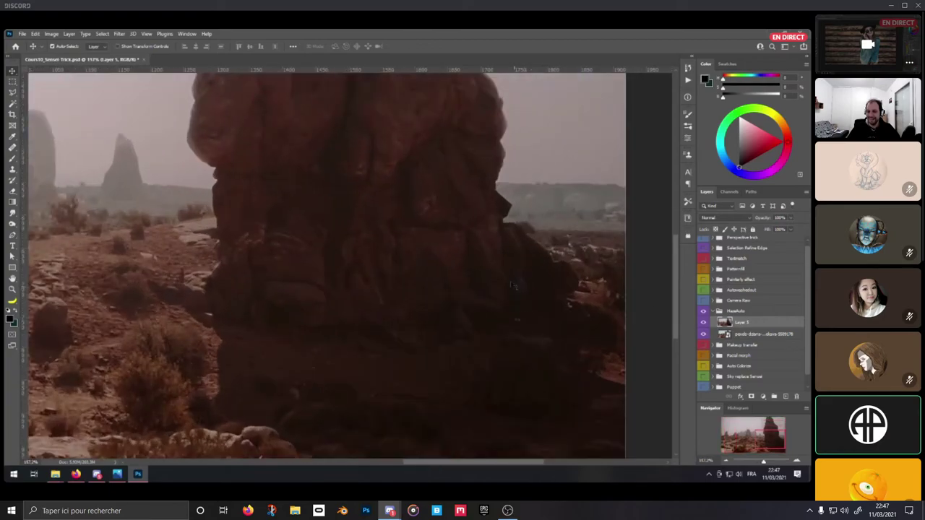
scroll(557, 326, down, 8)
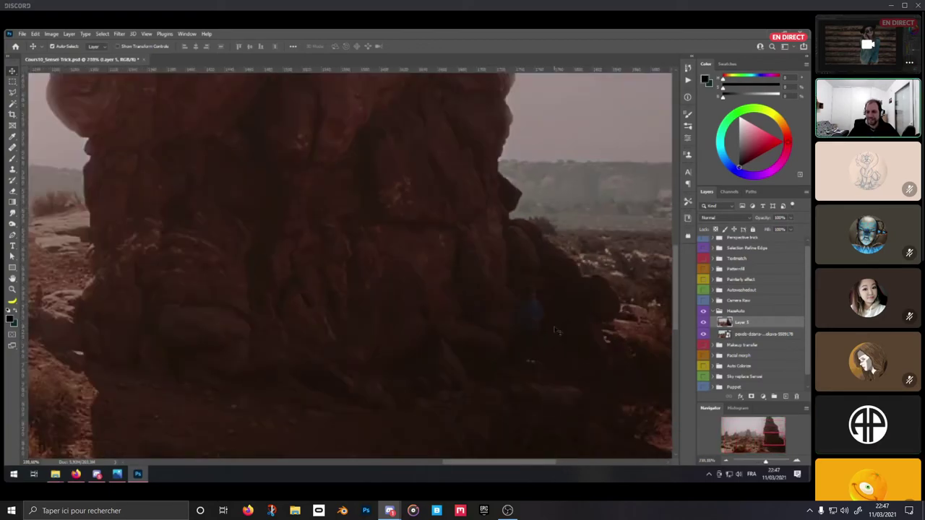
scroll(556, 331, down, 4)
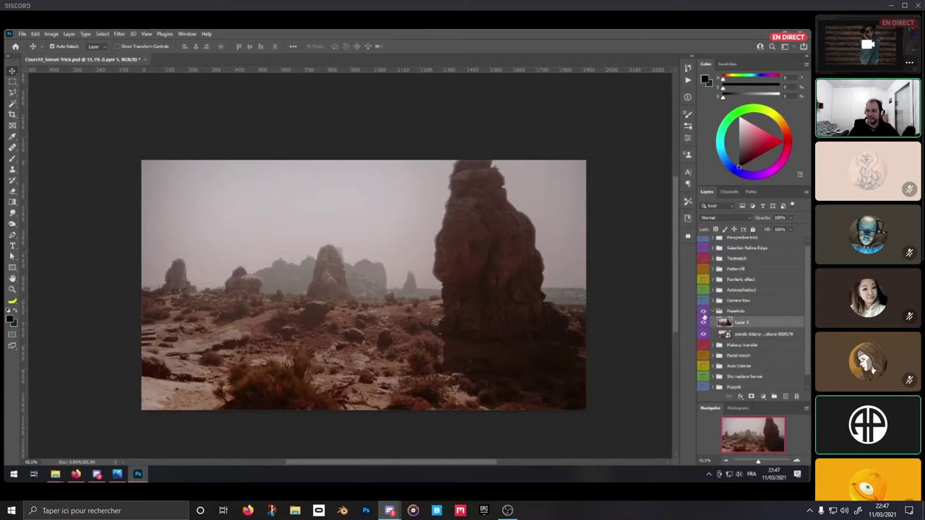
Collapse and hide the HazeAuto group, and expand and show the Facial morph group with the smiling woman's portrait
click(716, 311)
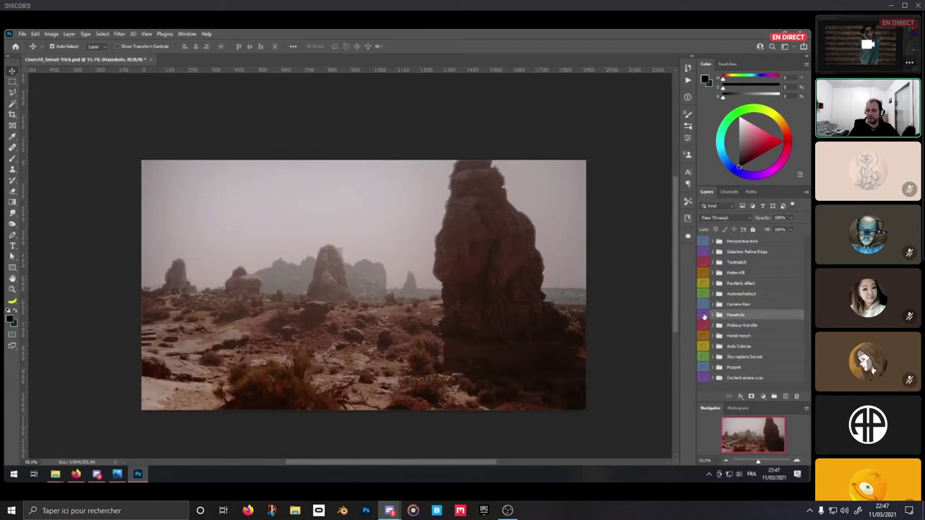
click(704, 317)
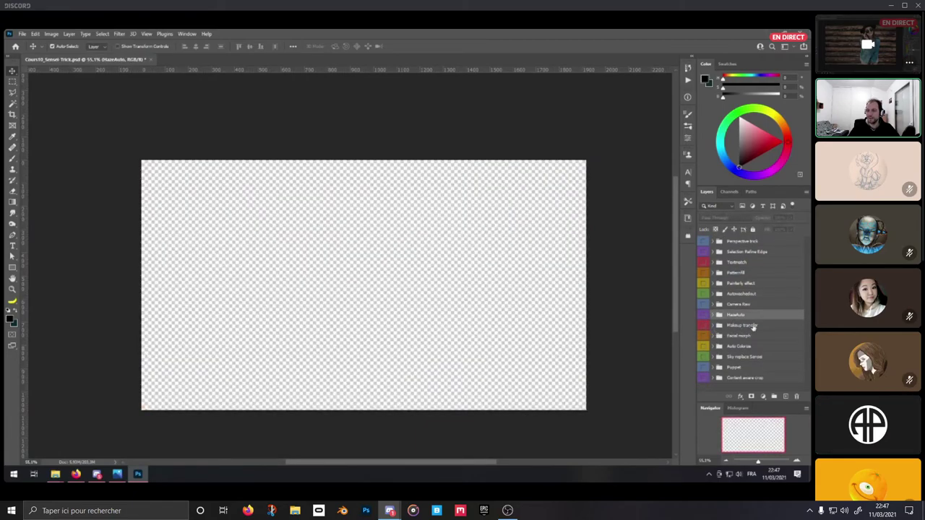
click(714, 336)
click(703, 336)
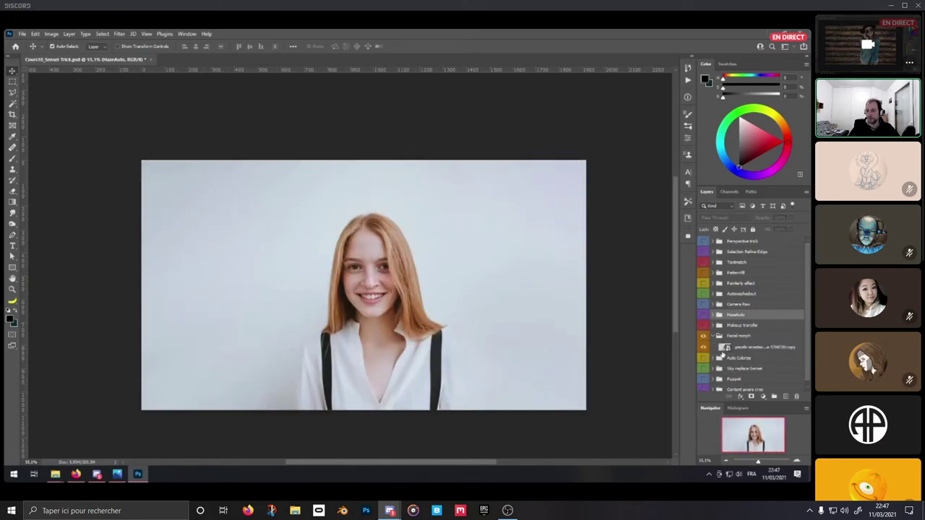
Select the portrait layer in the Facial morph group and enable the Smart Portrait neural filter on it
click(758, 348)
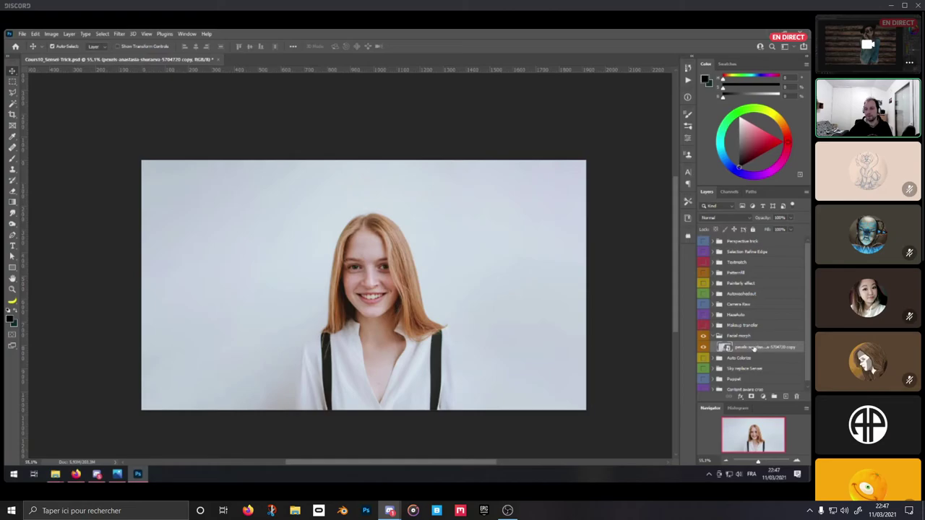
click(119, 34)
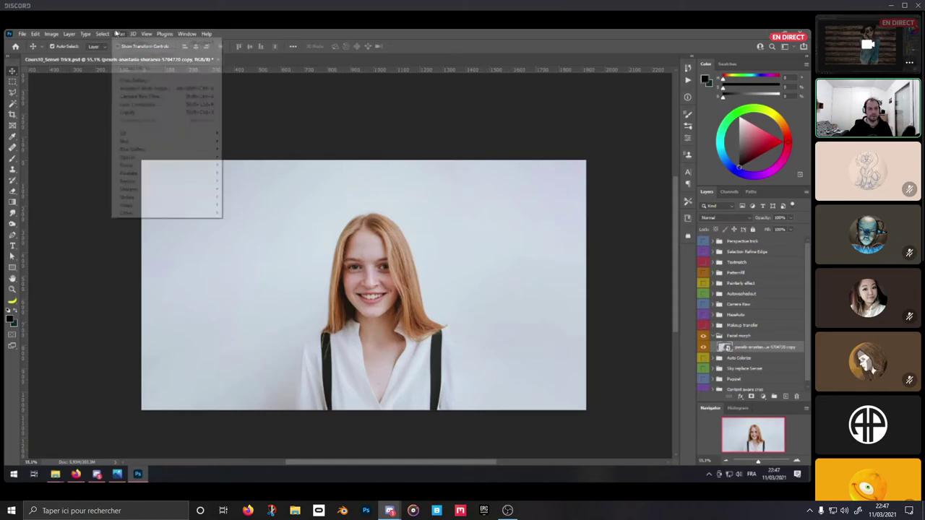
click(155, 68)
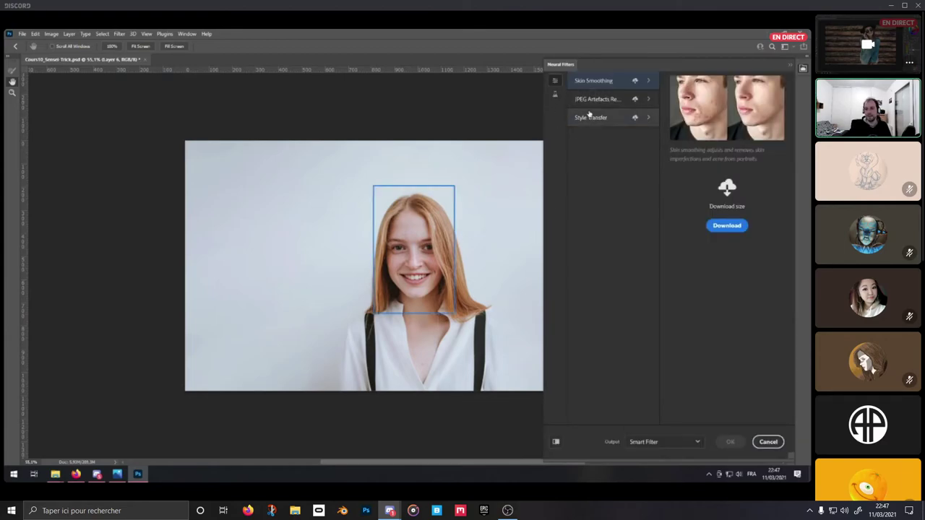
click(555, 94)
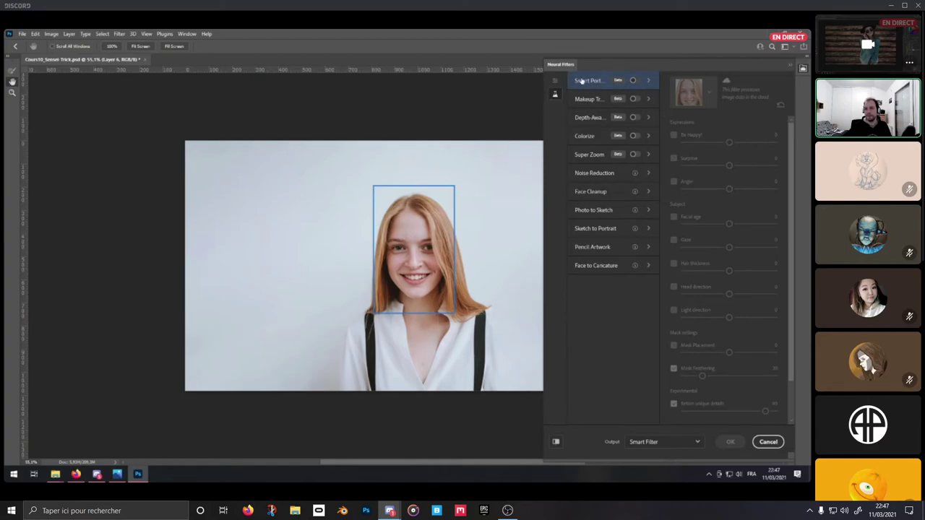
click(634, 81)
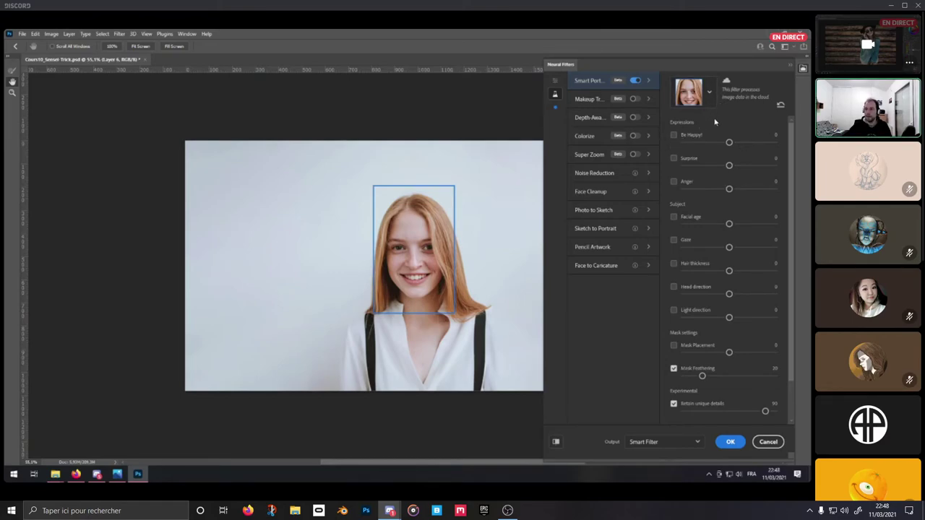
Set the portrait's expression values to Be Happy 7, Surprise 12 and Anger -7
click(675, 135)
drag(730, 143, 734, 142)
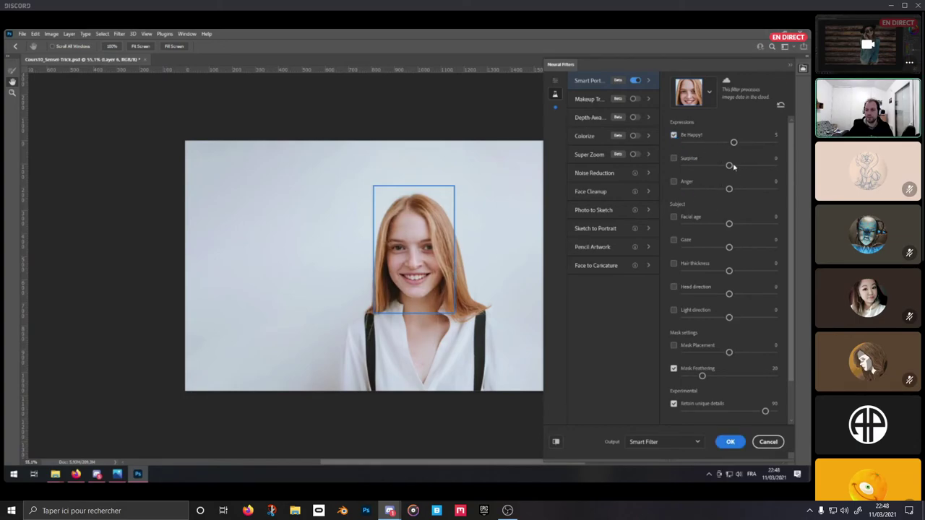
drag(733, 166, 739, 166)
drag(729, 189, 723, 189)
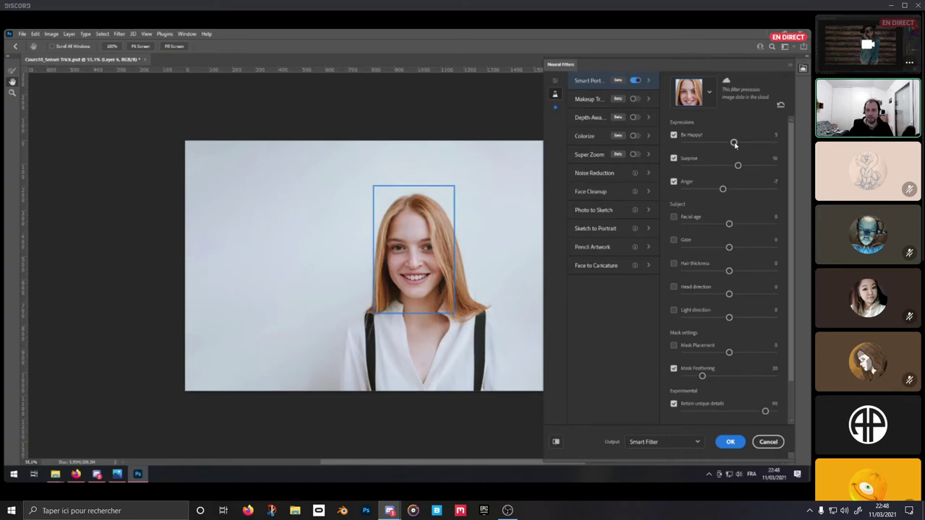
drag(734, 143, 736, 142)
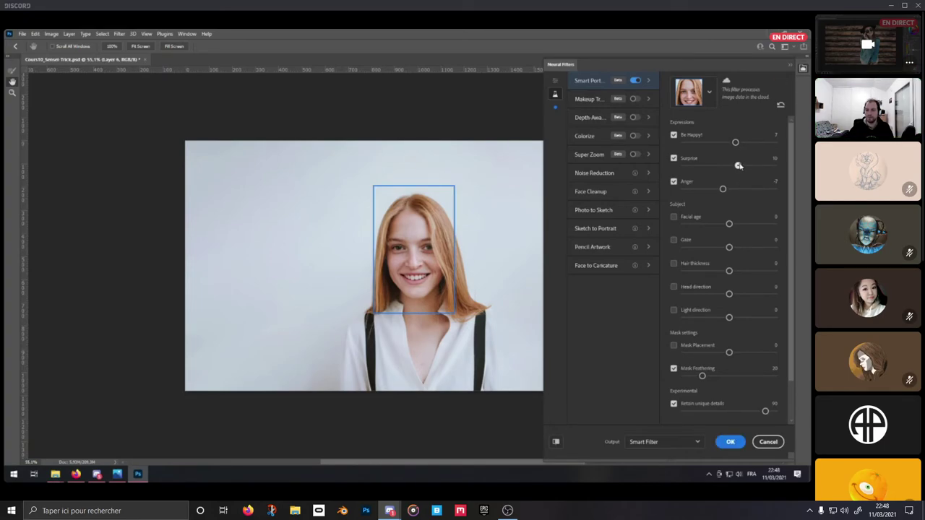
drag(738, 165, 740, 166)
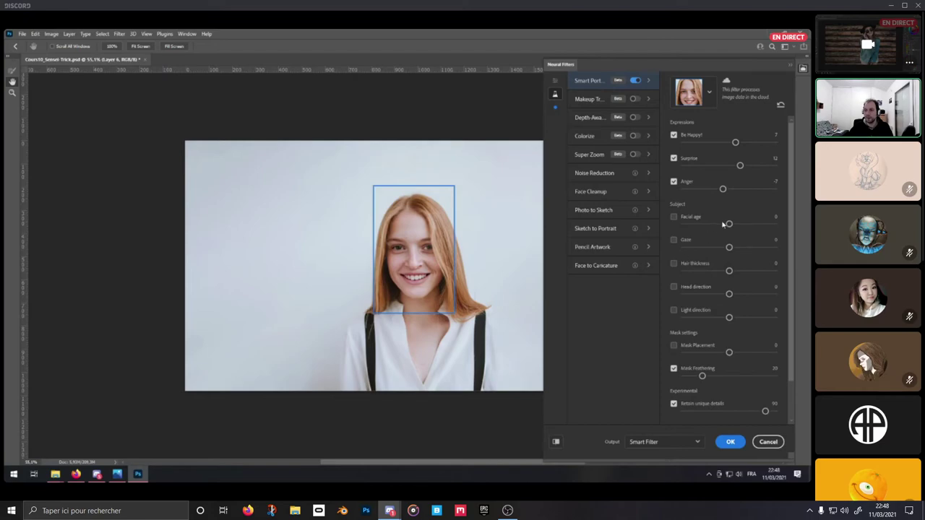
Set Facial age to -2, and try Gaze at -22 before resetting and disabling it
mouse_move(729, 224)
mouse_down()
mouse_move(774, 225)
mouse_move(736, 229)
mouse_up()
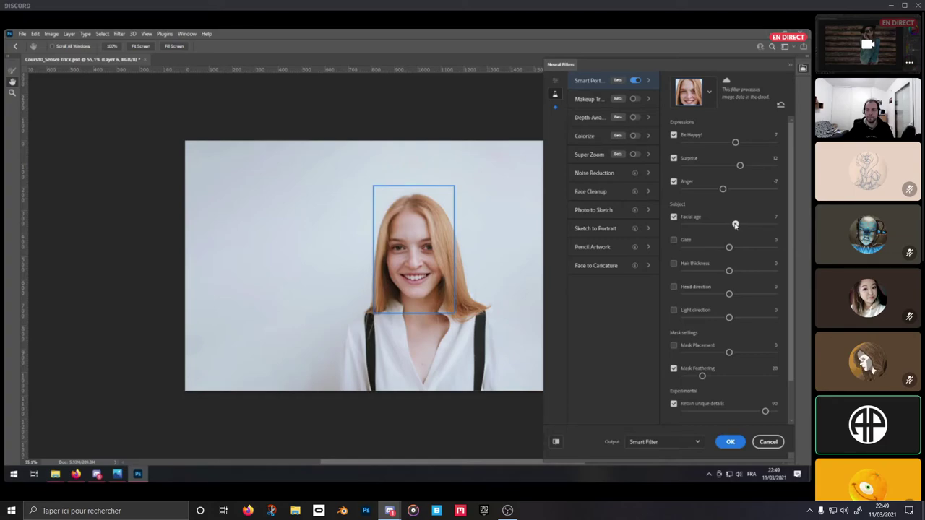
drag(735, 224, 727, 225)
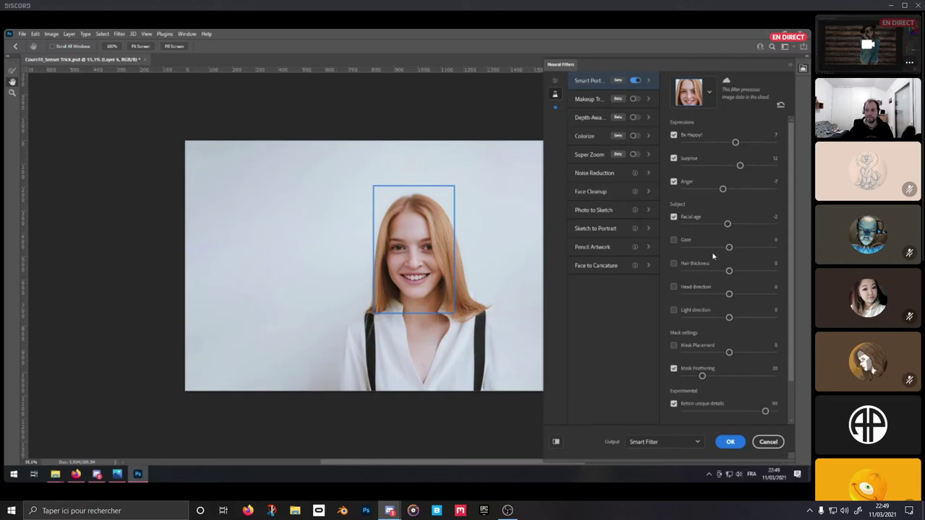
click(673, 240)
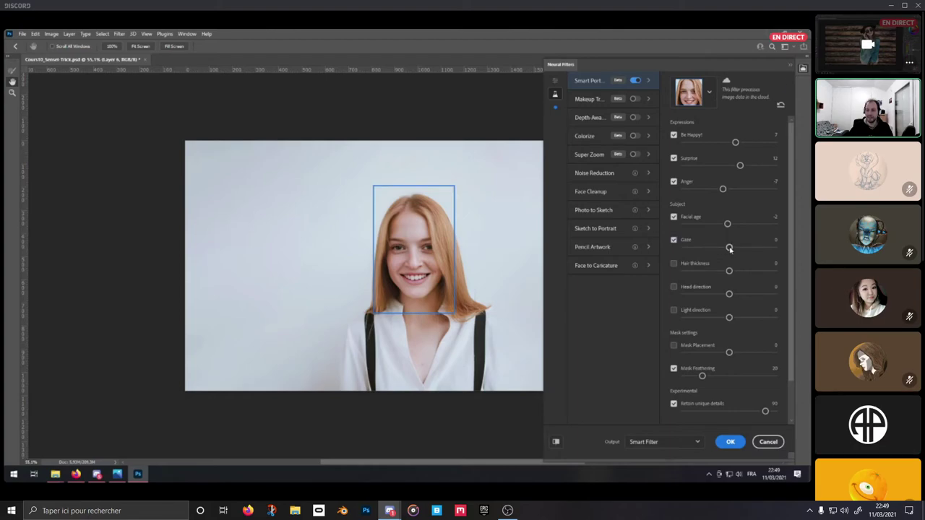
drag(729, 247, 709, 248)
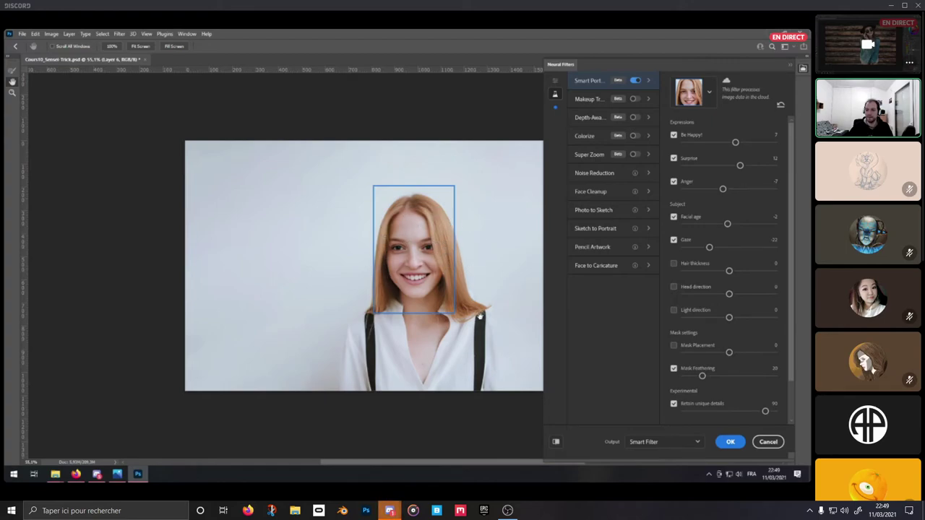
drag(709, 247, 727, 247)
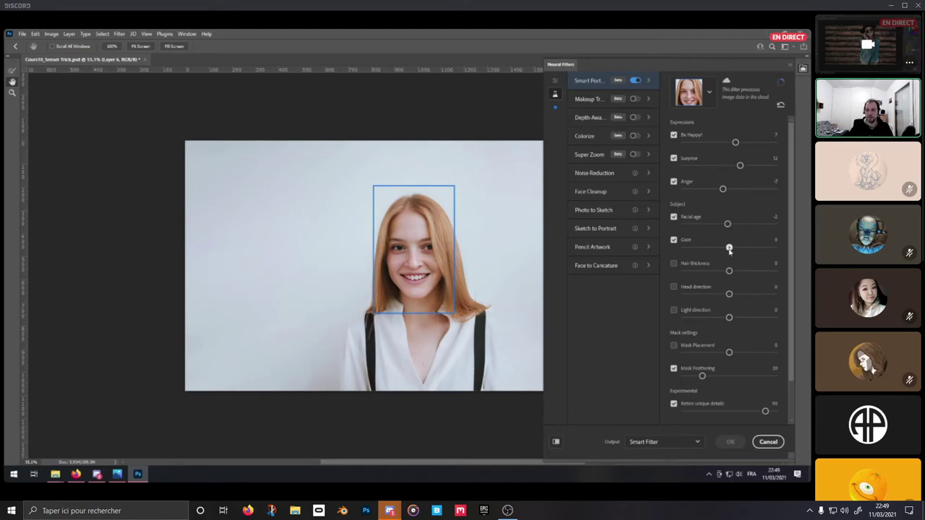
click(674, 241)
Enable Hair thickness at 27 and set Head direction to 20
click(674, 263)
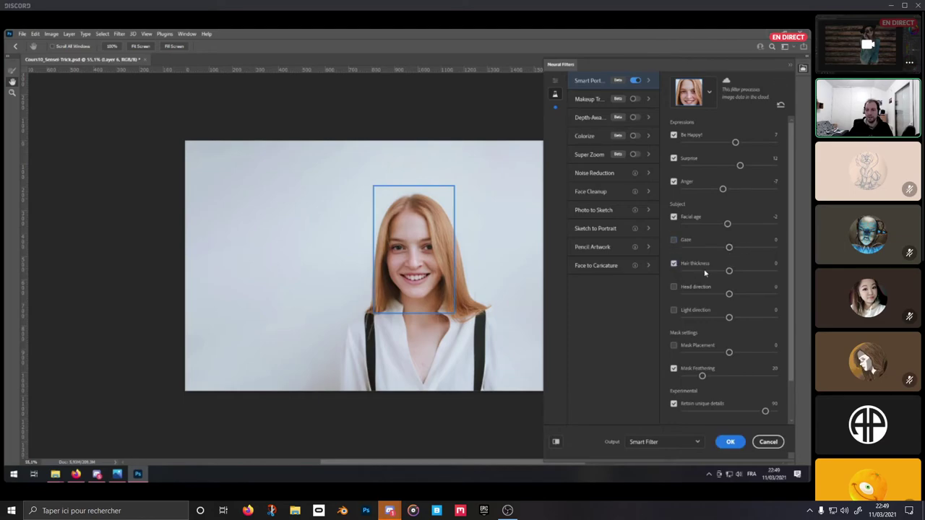
drag(729, 271, 750, 273)
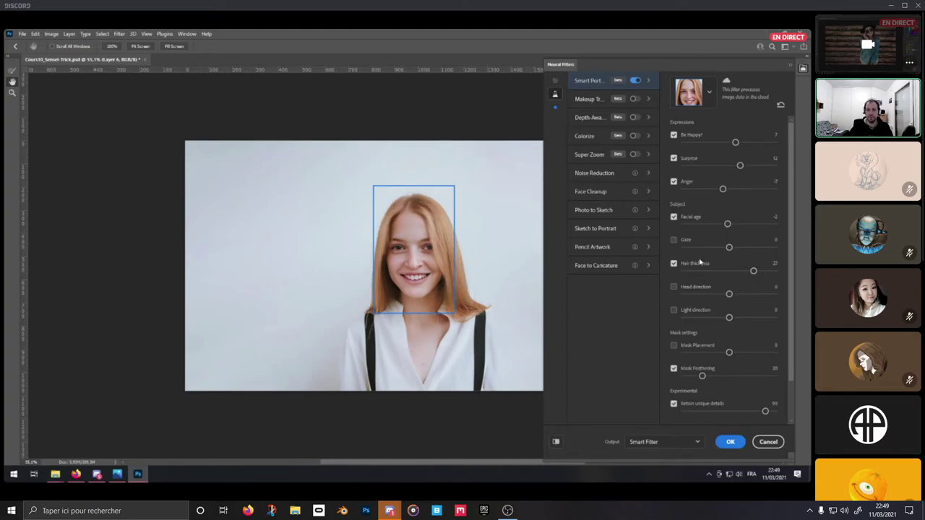
click(729, 295)
drag(730, 296, 712, 296)
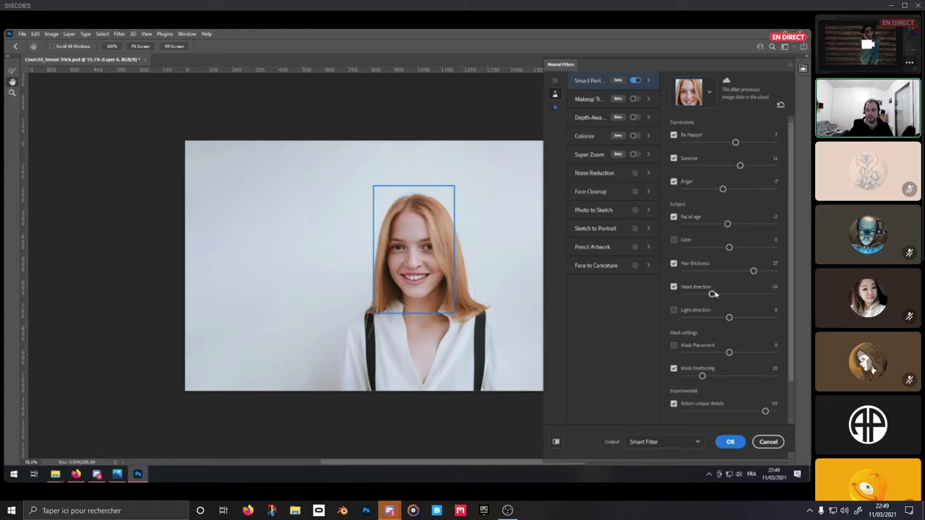
drag(713, 294, 748, 293)
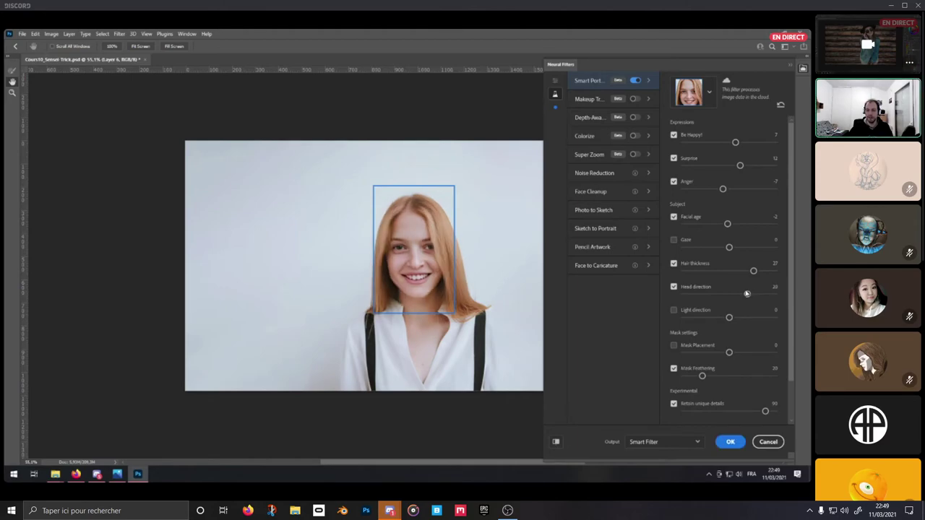
Enable Light direction at 11 and apply the Smart Portrait filter with its output set to New Layer
click(674, 311)
mouse_move(729, 319)
mouse_down()
mouse_move(692, 319)
mouse_move(754, 318)
mouse_move(739, 318)
mouse_up()
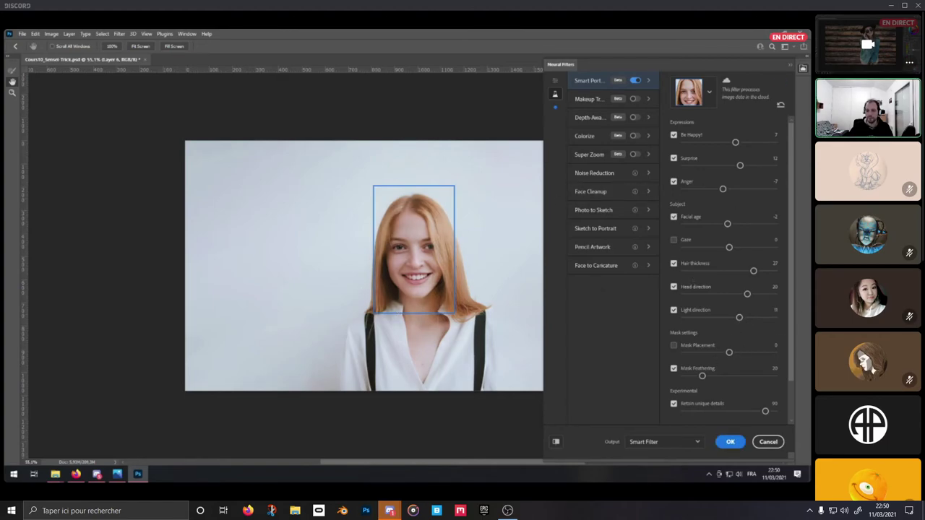
click(664, 441)
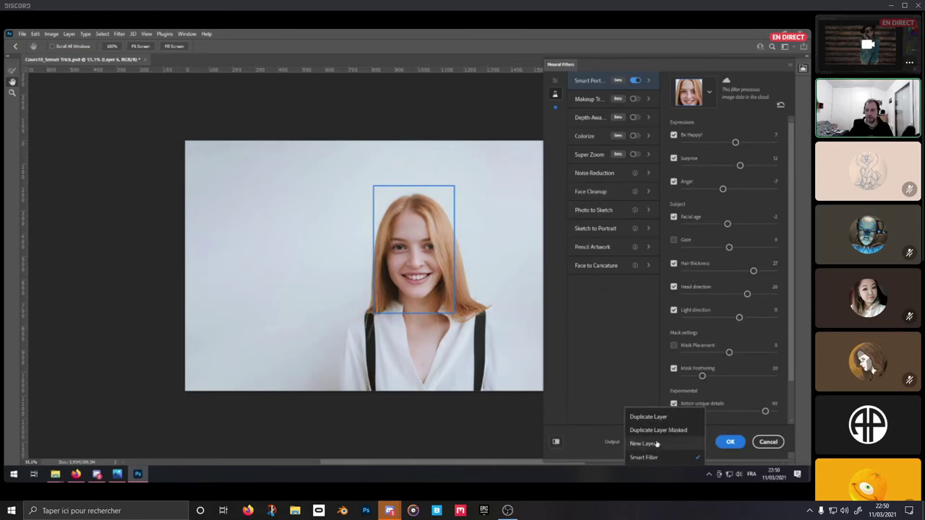
click(649, 442)
click(730, 442)
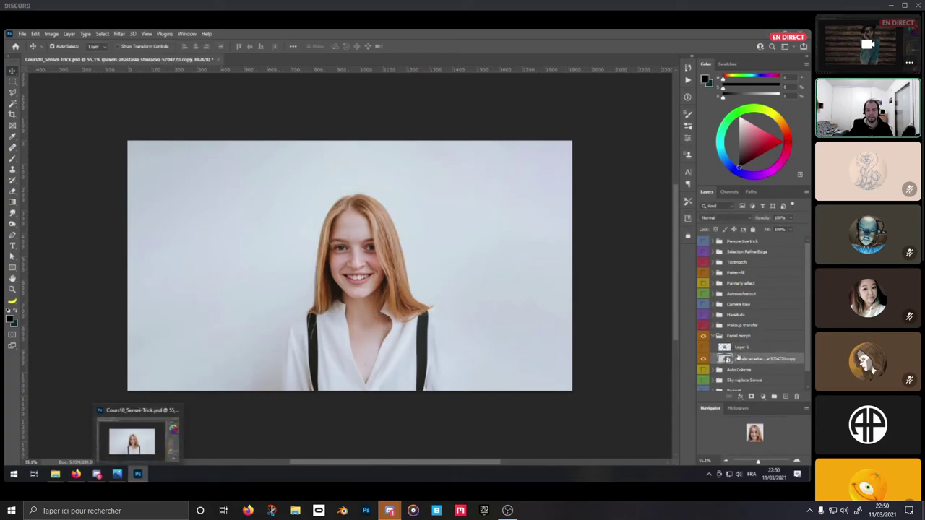
Compare the morphed face with the original portrait by repeatedly toggling the new layer's visibility
click(706, 347)
click(706, 348)
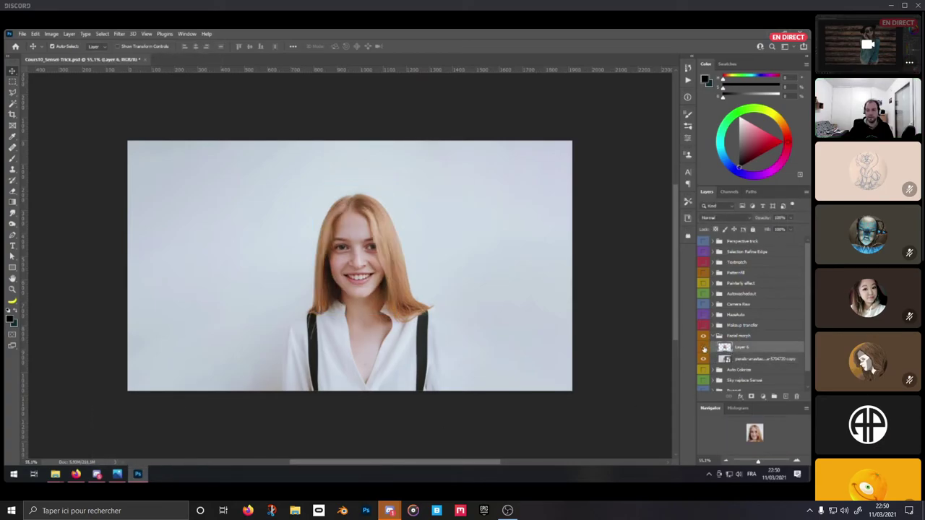
click(706, 348)
click(706, 348)
click(705, 347)
click(706, 347)
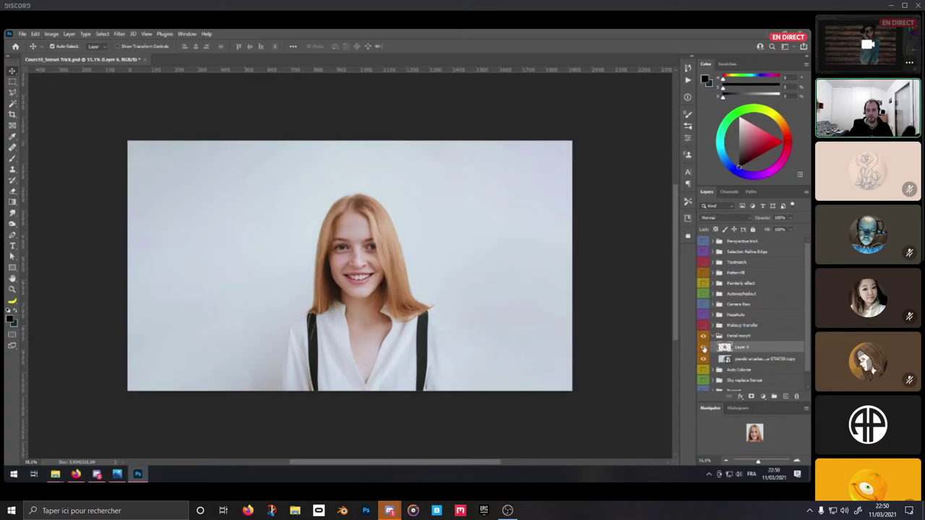
click(706, 349)
click(706, 348)
click(705, 348)
click(705, 349)
click(705, 349)
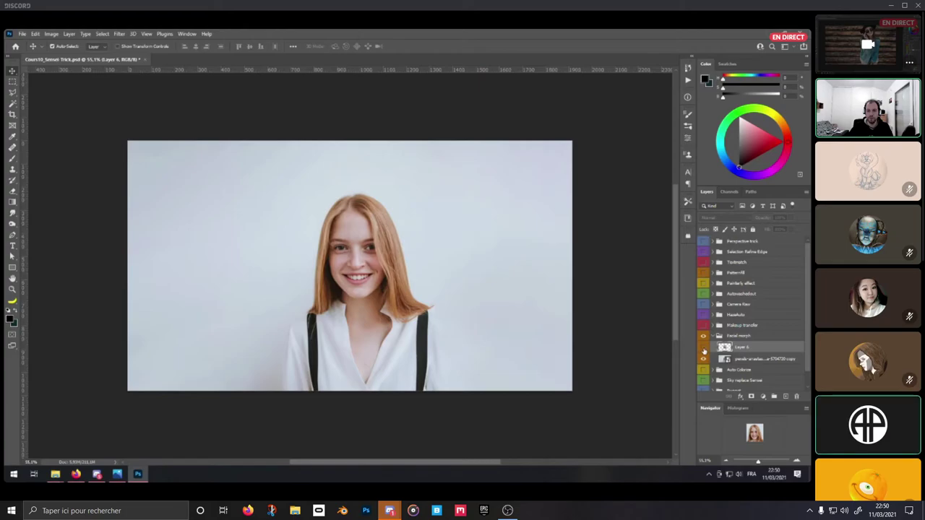
Delete the morphed face layer and enable Smart Portrait afresh on the original portrait layer
key(Delete)
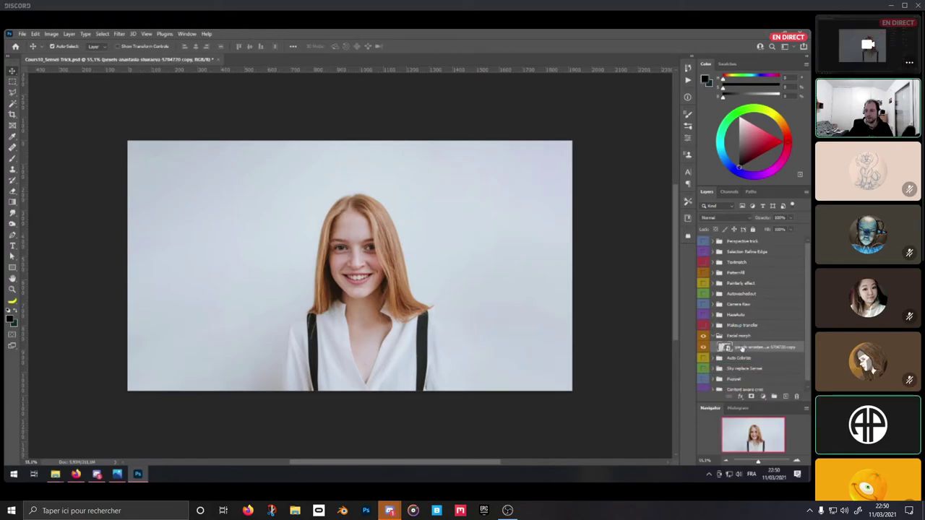
click(119, 34)
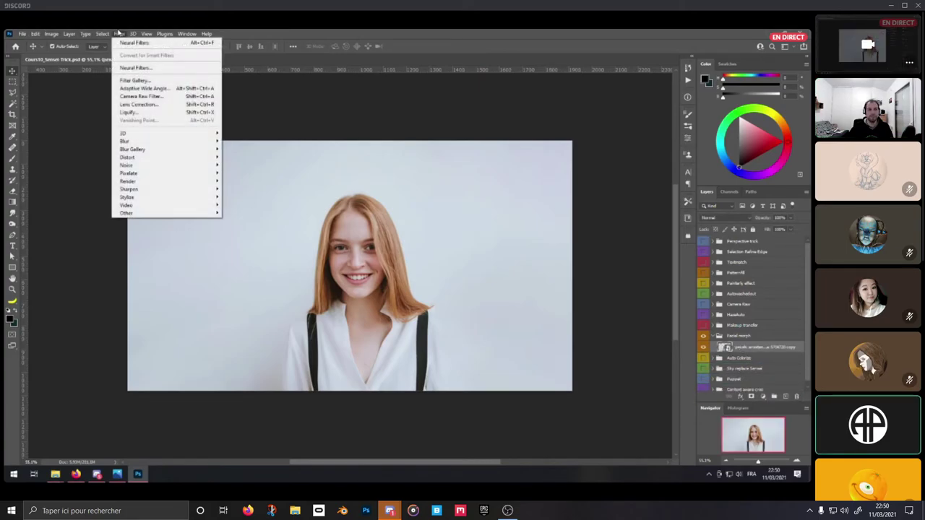
click(134, 68)
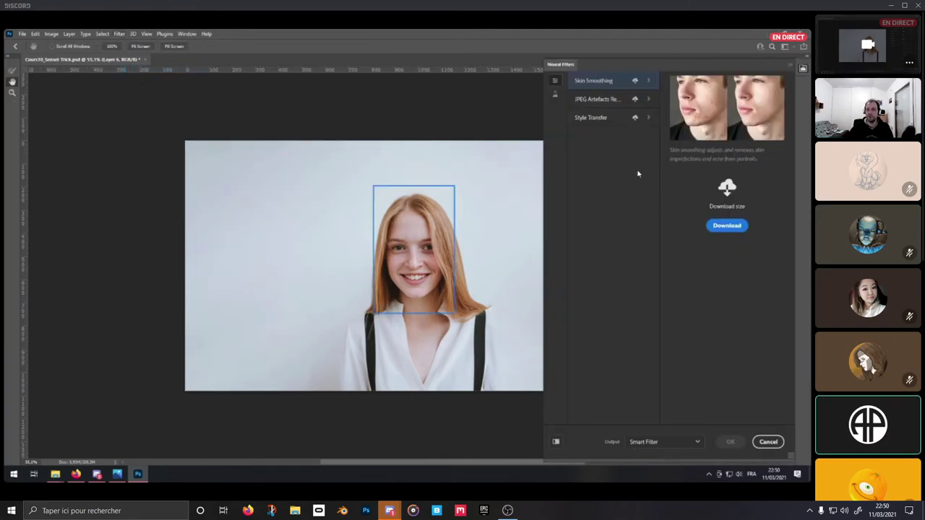
click(555, 94)
click(634, 81)
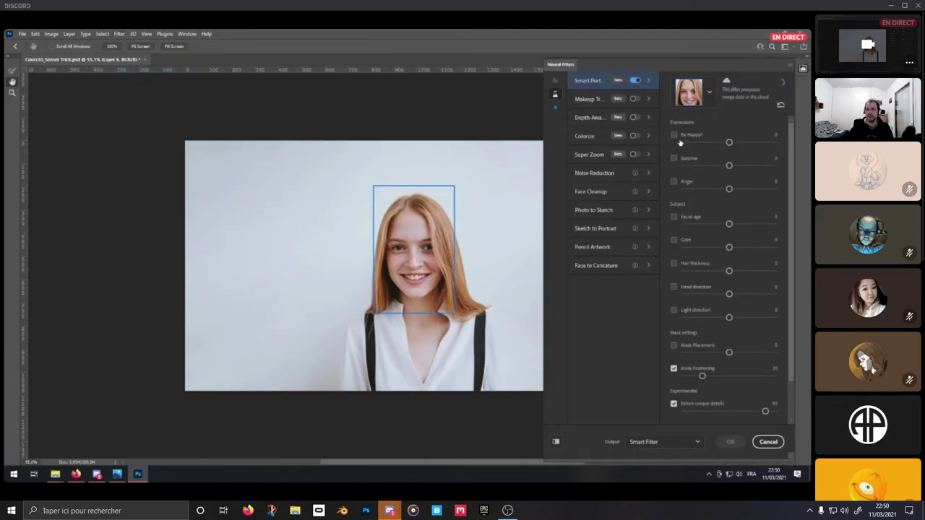
Set the portrait's expression values to Be Happy -20, Anger 15 and Surprise 7
drag(728, 142, 711, 143)
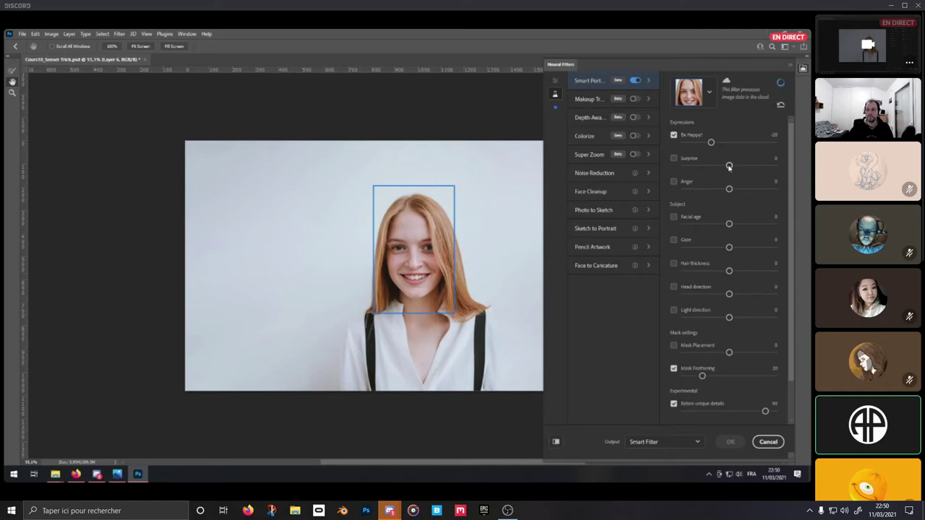
drag(728, 189, 743, 190)
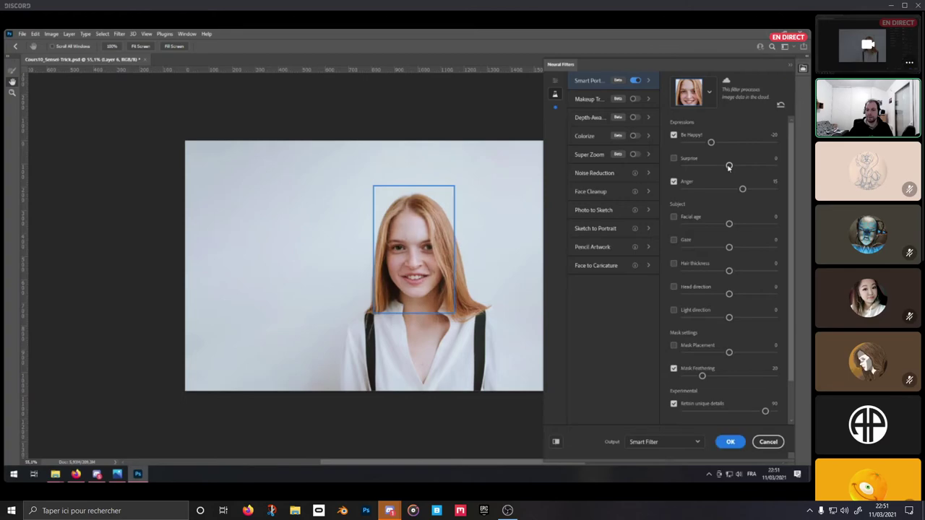
drag(728, 166, 717, 165)
drag(717, 166, 736, 166)
Apply the changed facial expression with the filter's output set to New Layer
click(698, 443)
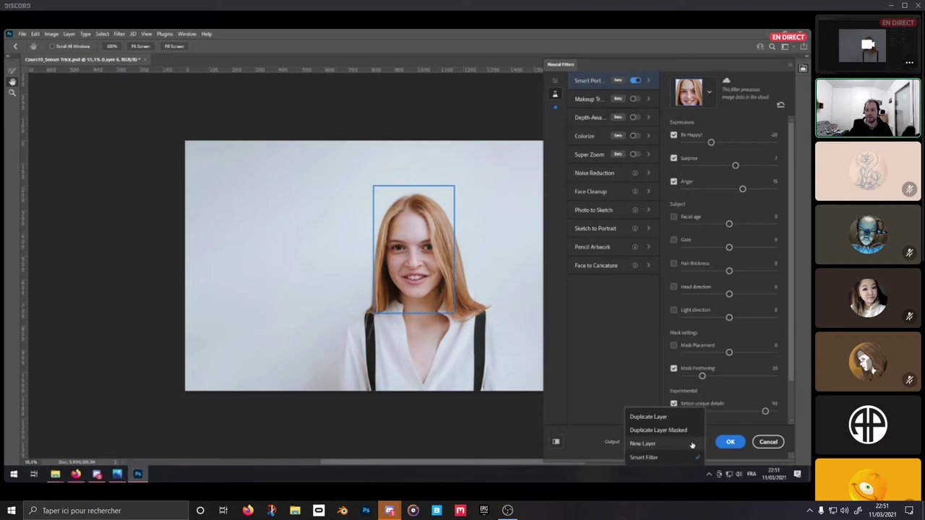
click(646, 442)
click(733, 442)
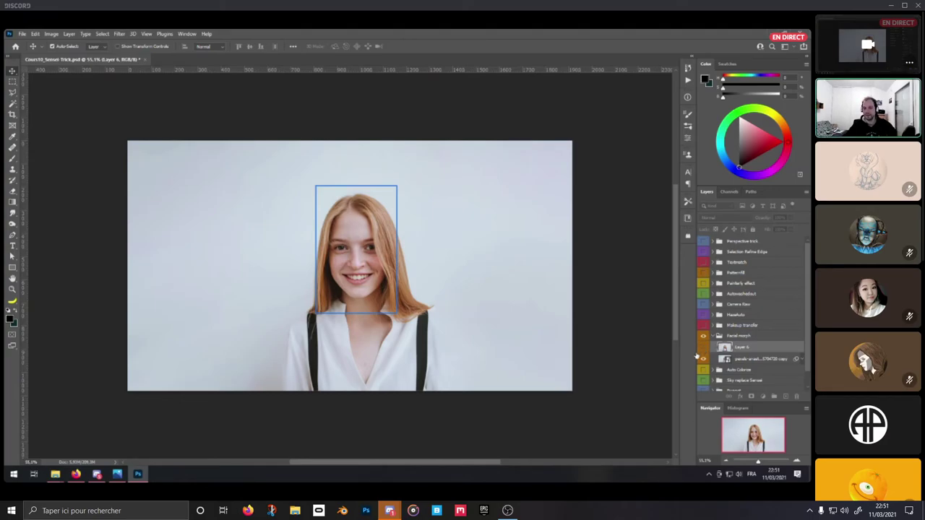
Compare the less happy, angrier expression with the original smile by toggling the filtered layer's visibility
click(696, 355)
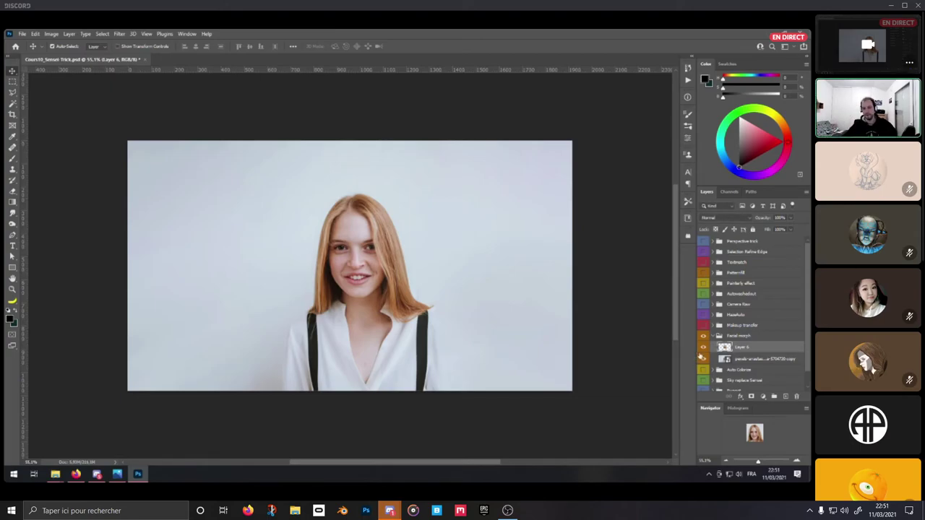
click(703, 347)
click(703, 348)
click(703, 348)
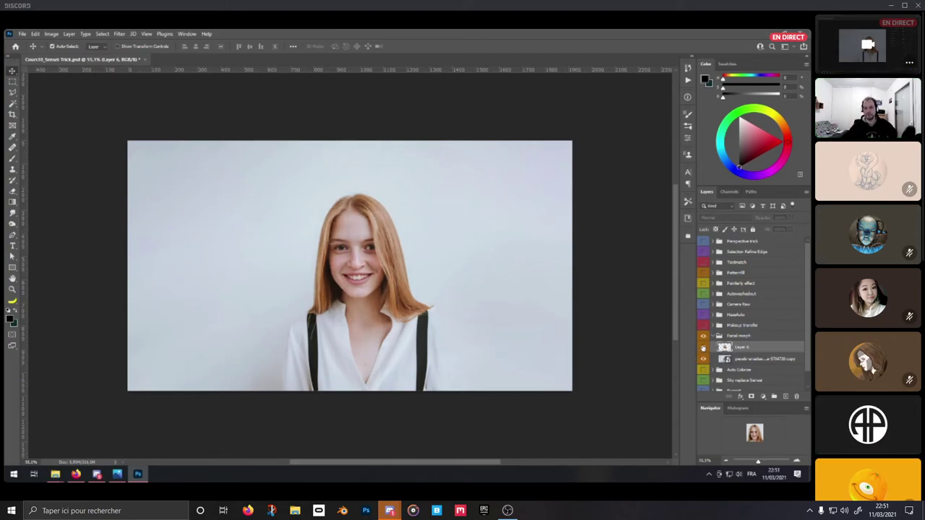
click(703, 348)
click(703, 348)
click(703, 347)
click(703, 348)
click(703, 347)
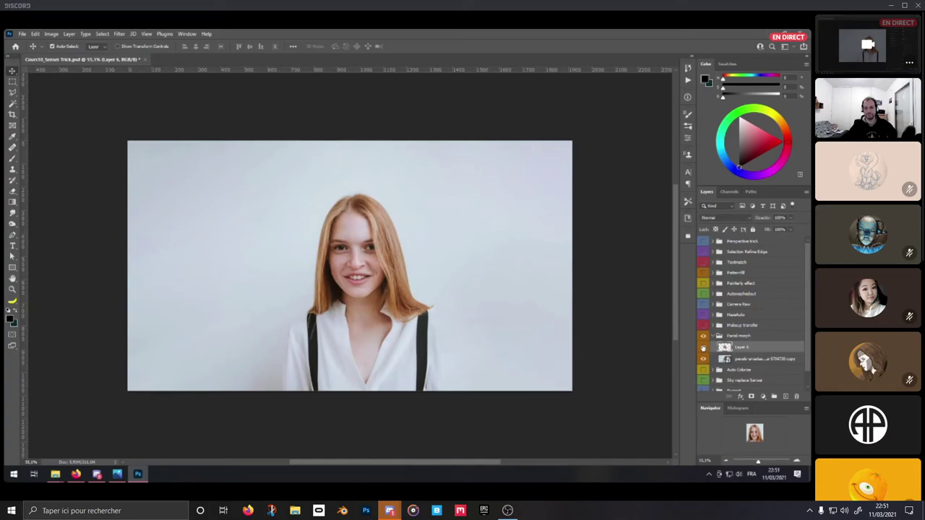
Toggle the filtered portrait layer's visibility repeatedly to examine how the altered mouth and eyes differ from the original photo
click(703, 347)
click(703, 347)
click(703, 347)
click(703, 348)
click(703, 347)
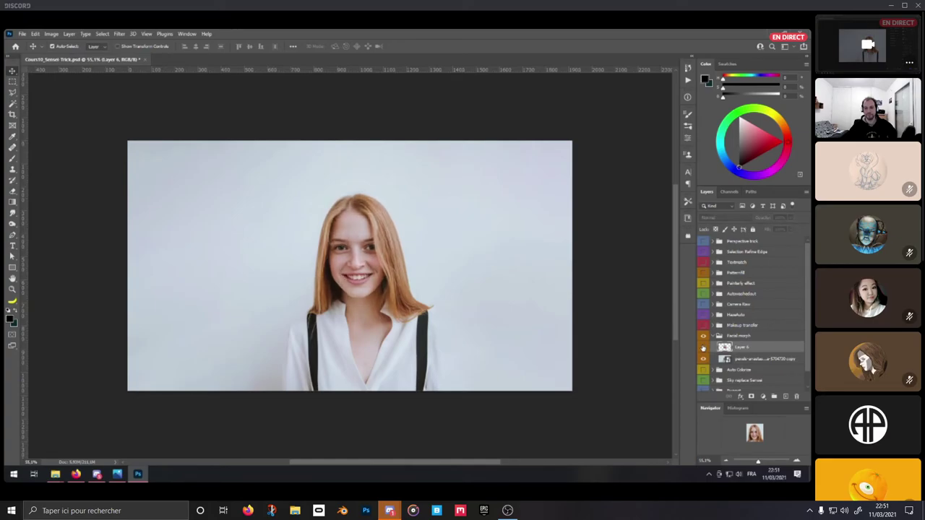
click(703, 348)
click(703, 347)
click(704, 348)
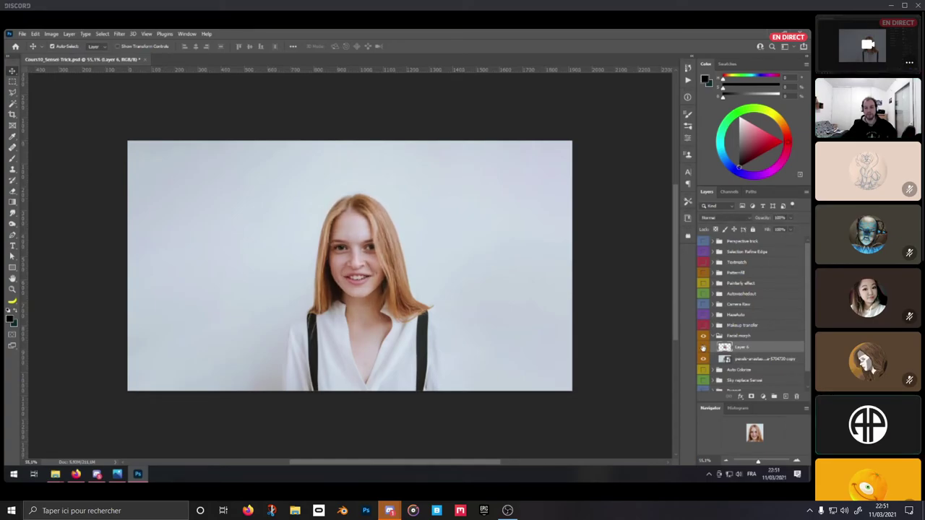
click(703, 347)
click(703, 348)
click(703, 348)
click(703, 348)
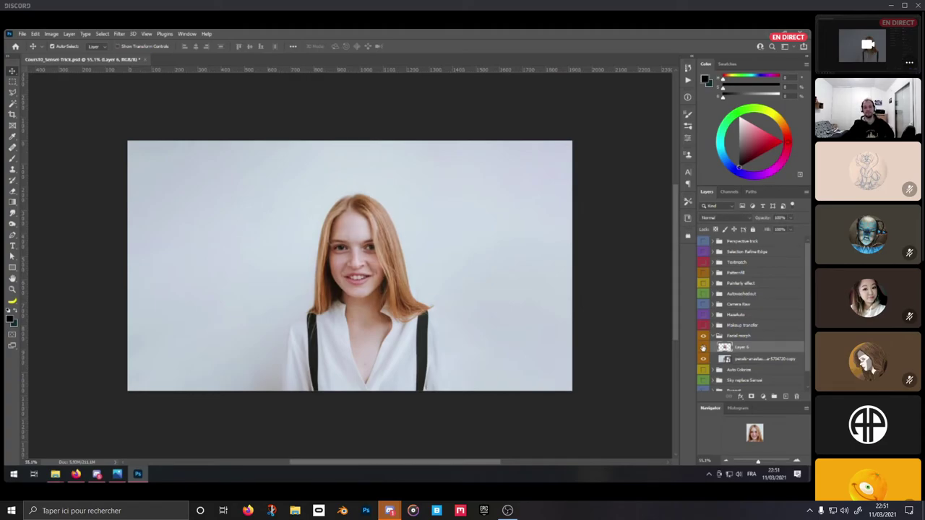
click(703, 347)
click(703, 347)
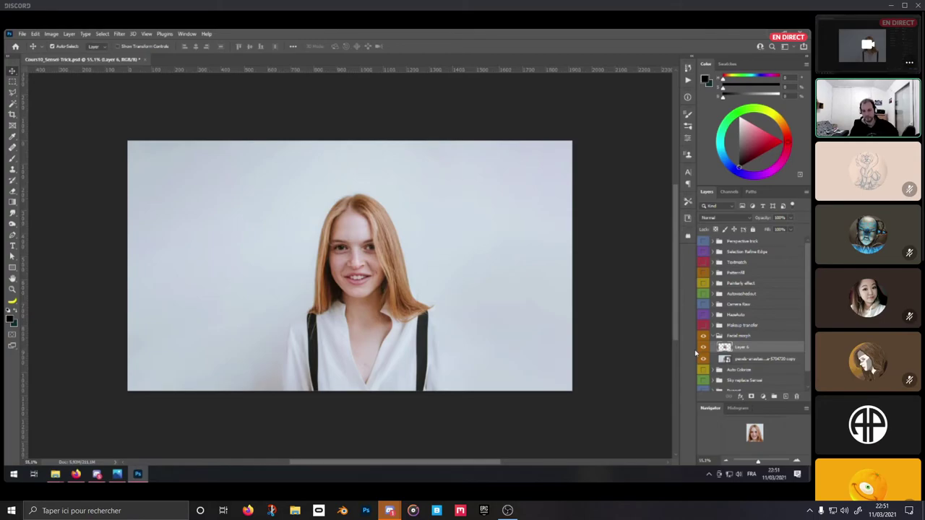
scroll(762, 380, down, 1)
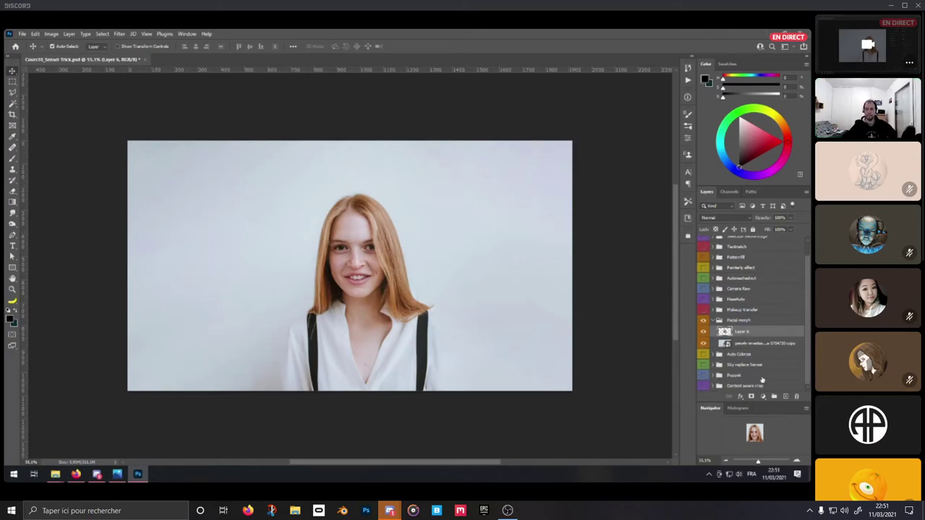
scroll(755, 361, up, 1)
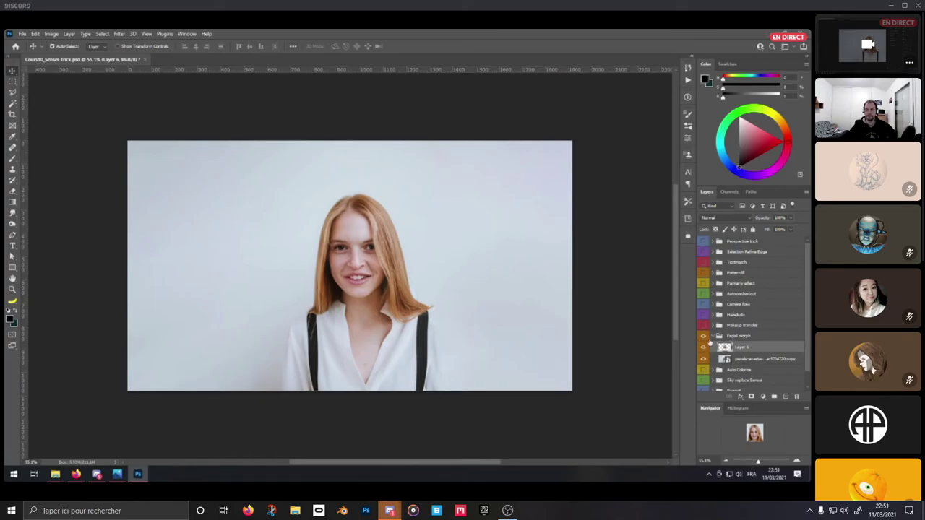
click(703, 347)
click(702, 347)
click(702, 347)
click(702, 348)
click(702, 347)
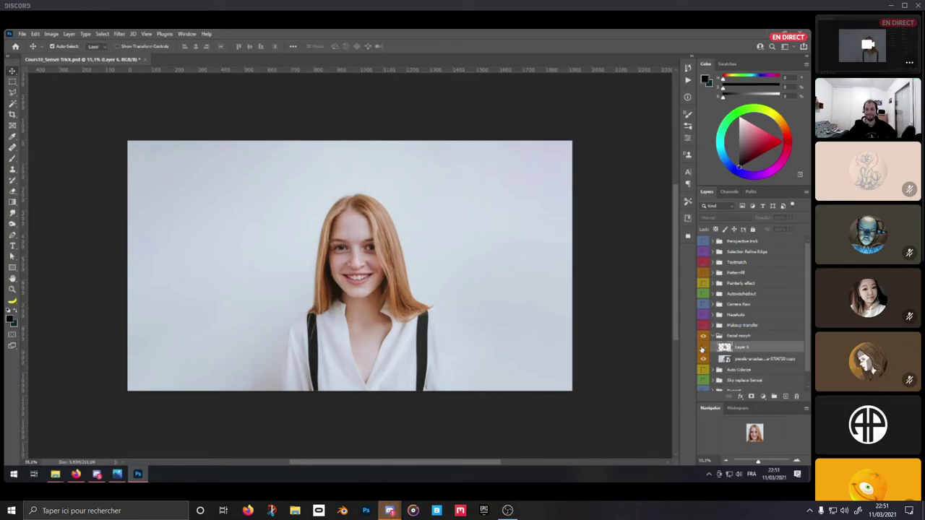
click(702, 347)
click(702, 348)
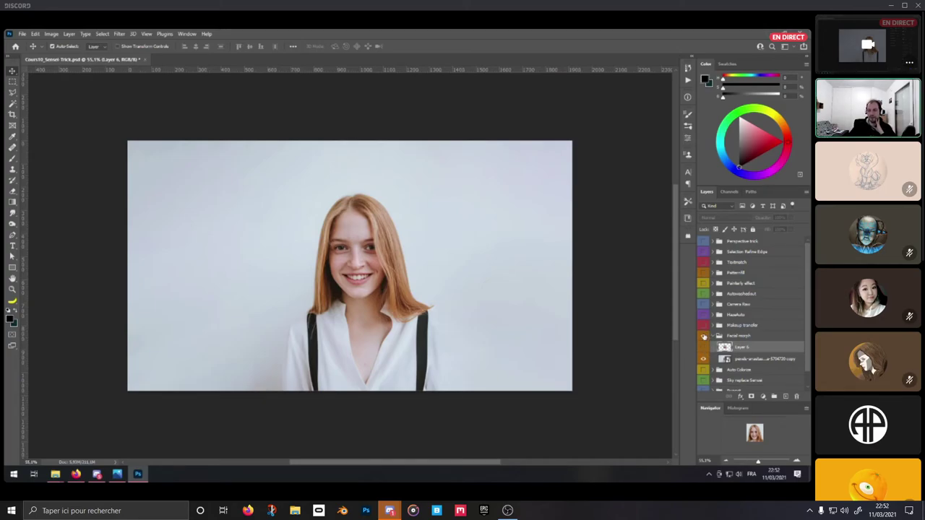
Hide the Facial morph group, and show and expand the Textmatch group
click(704, 337)
click(703, 263)
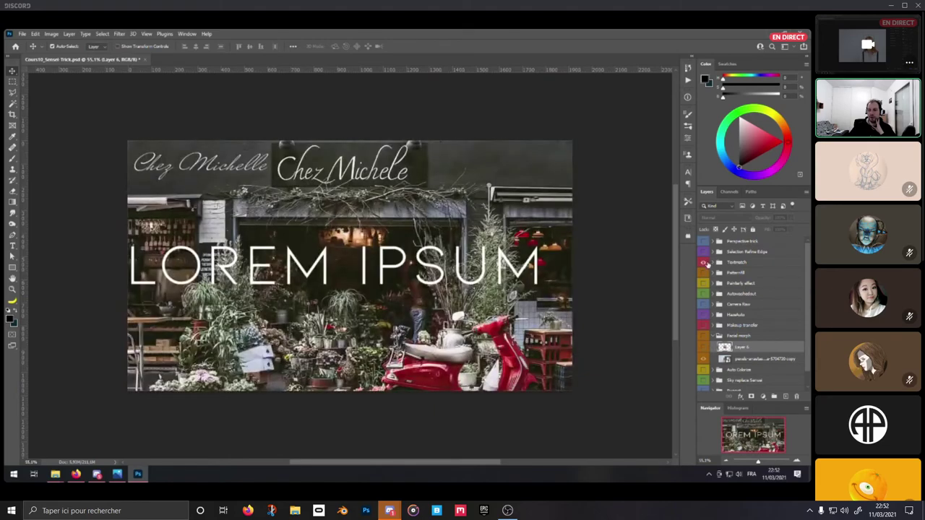
click(712, 262)
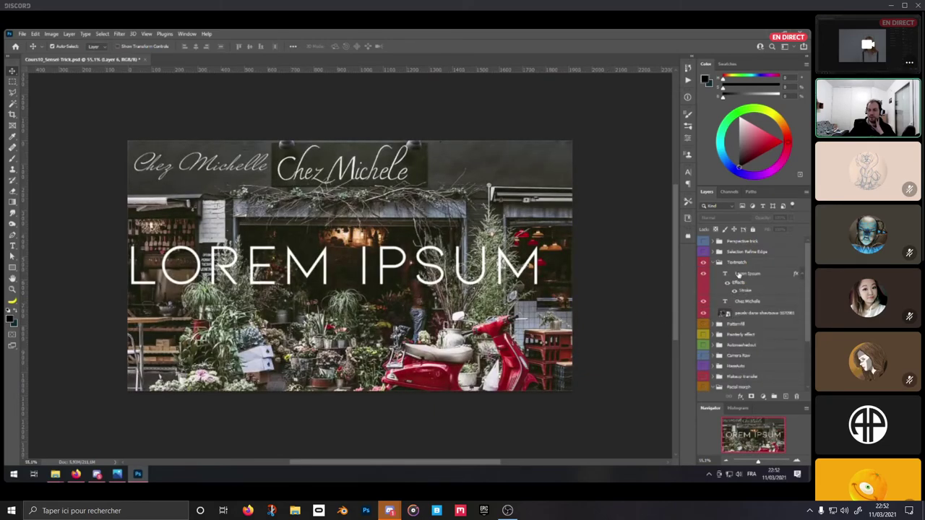
Delete the Lorem Ipsum text layer from the Textmatch group and hide the group's Chez Michelle text layer
drag(742, 274, 796, 396)
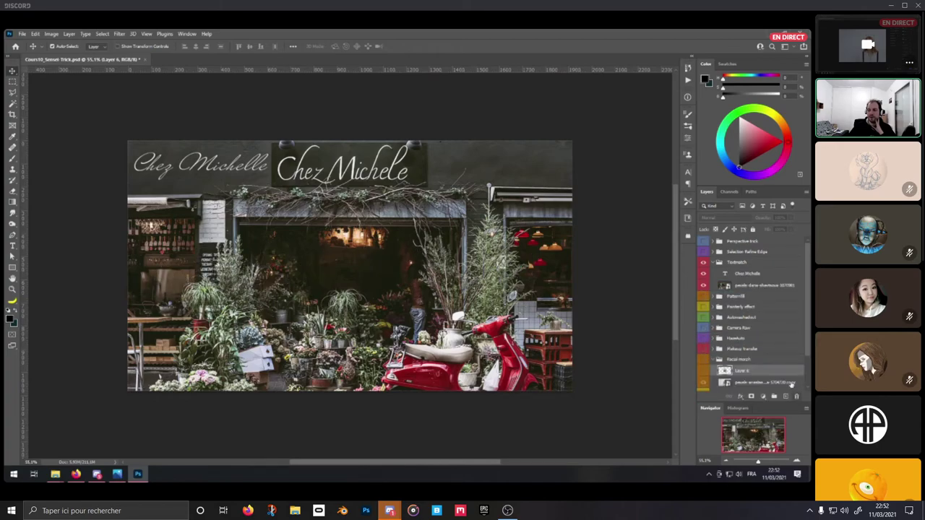
click(701, 274)
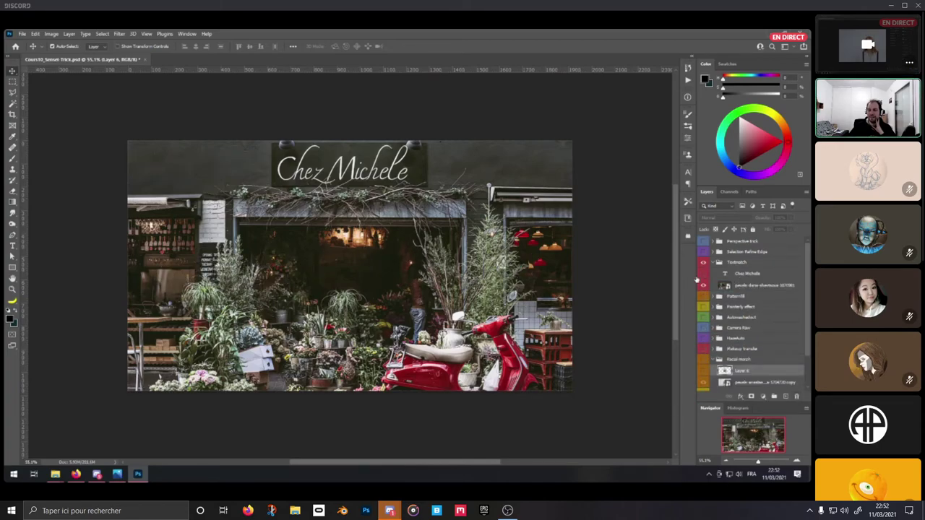
Run Match Font on the storefront photo layer with the selection box fitted tightly around the Chez Michele sign lettering
click(741, 287)
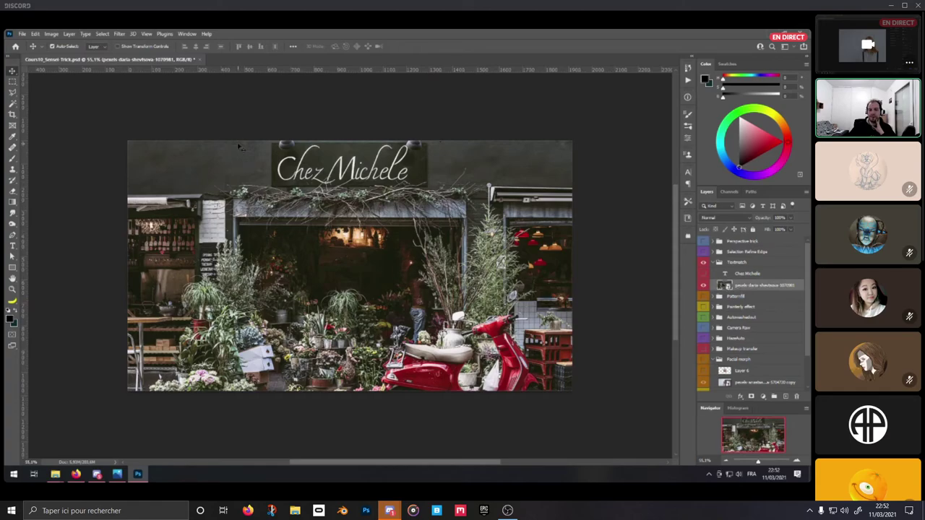
click(103, 33)
click(393, 32)
click(85, 34)
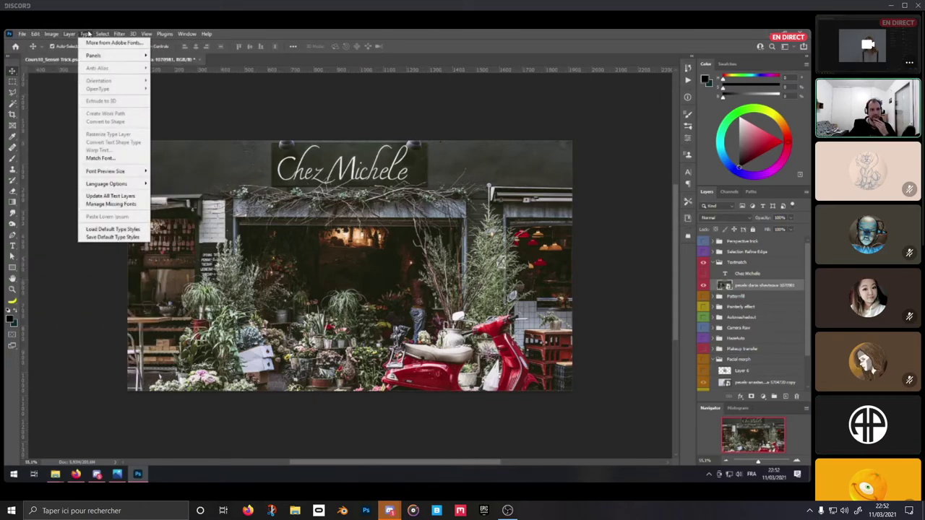
click(109, 159)
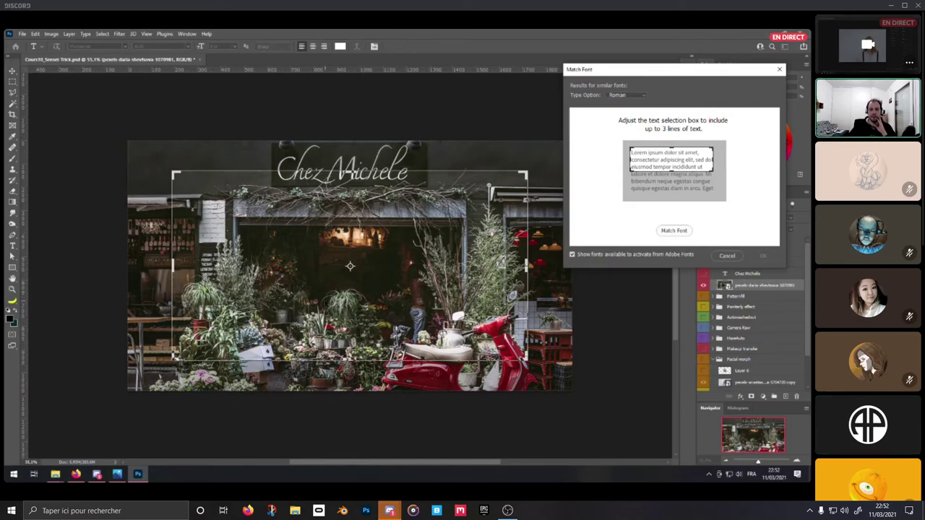
drag(361, 302, 367, 273)
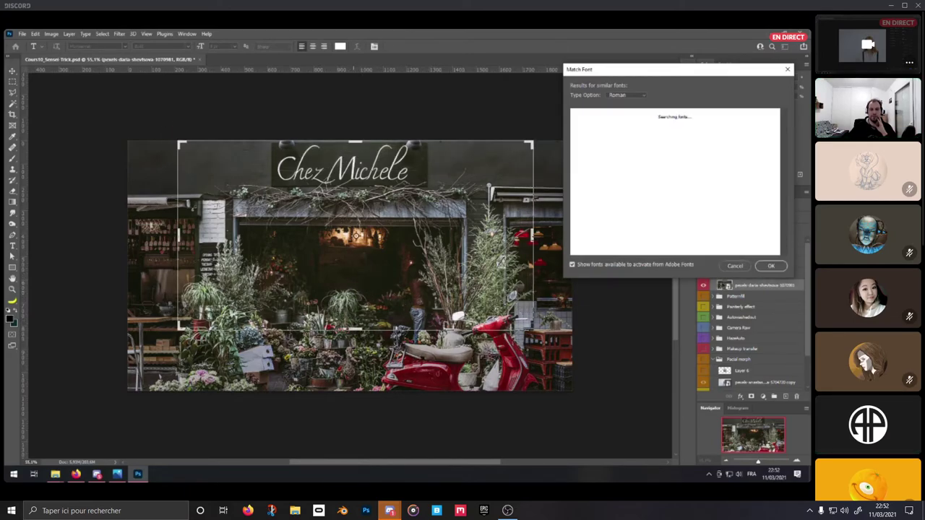
drag(354, 328, 355, 185)
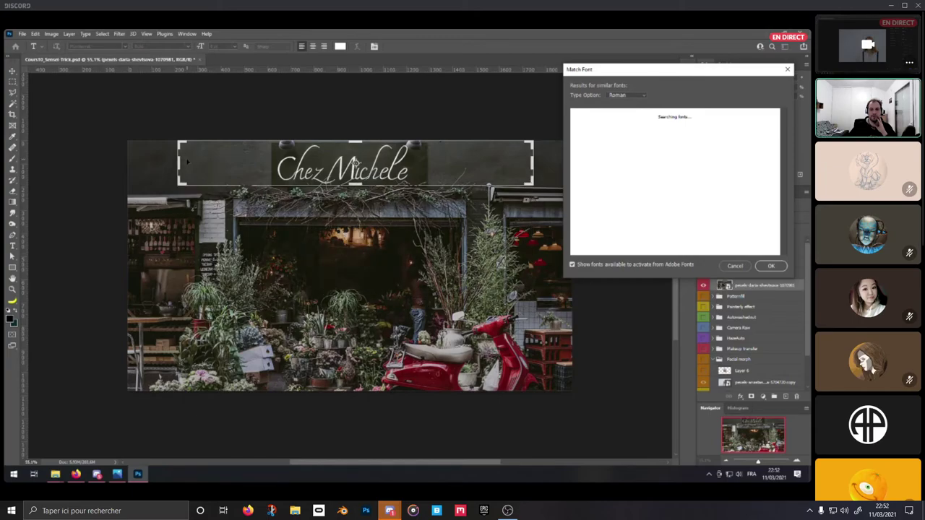
drag(186, 162, 273, 161)
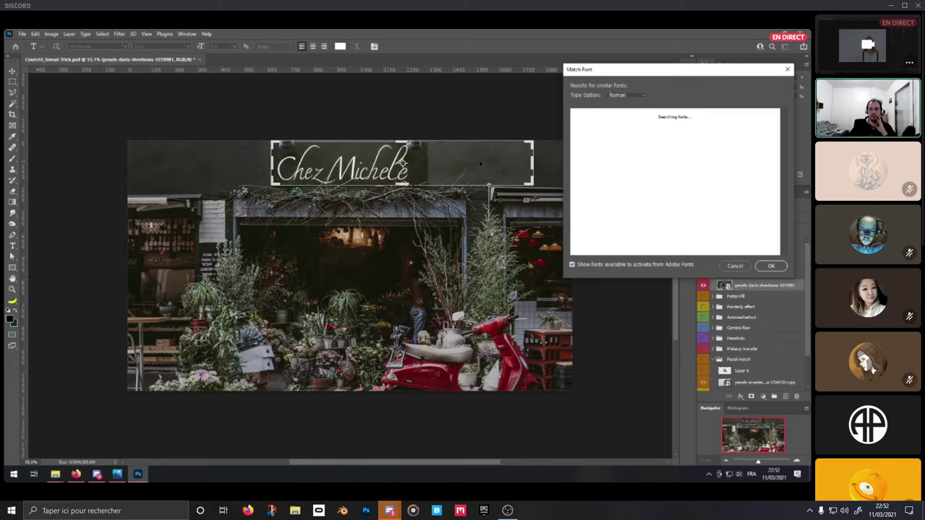
drag(532, 163, 425, 162)
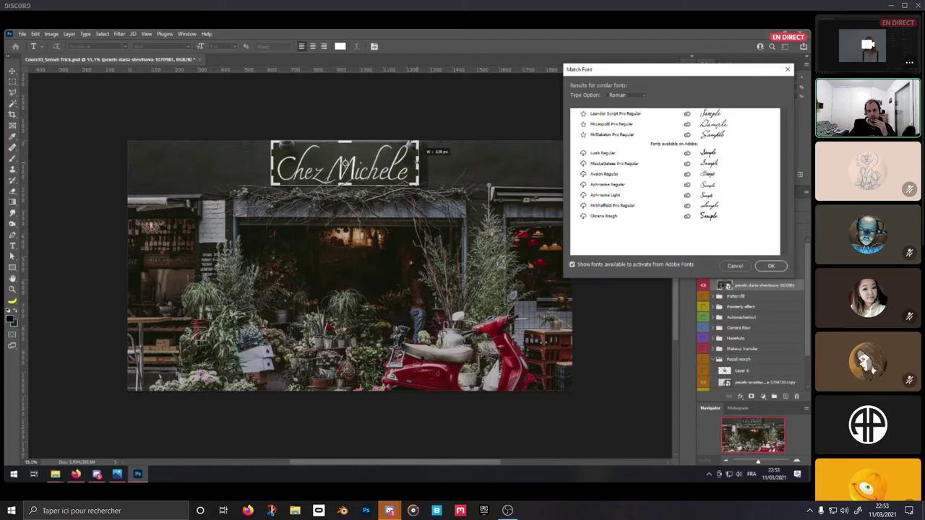
drag(425, 163, 418, 162)
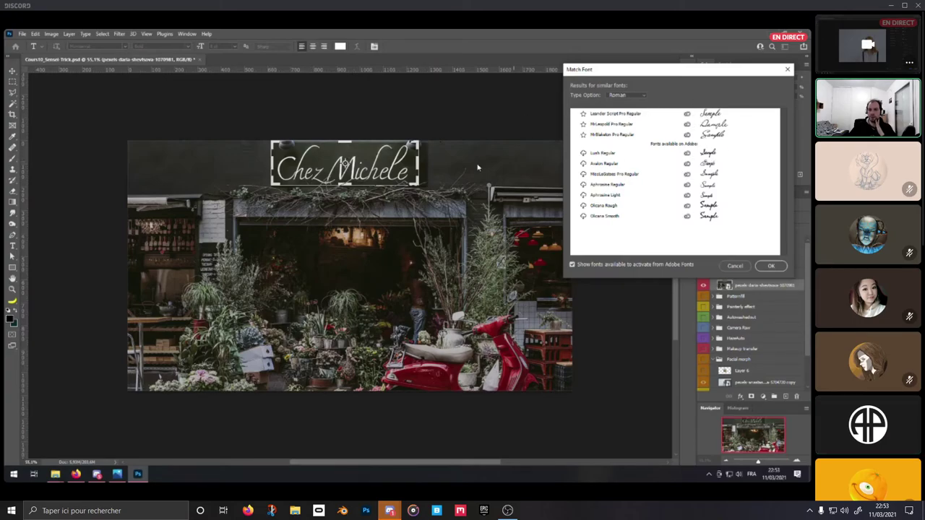
Choose Leander Script Pro Regular as the matched font and add the text "Chez Michele" on the wall left of the sign
click(613, 117)
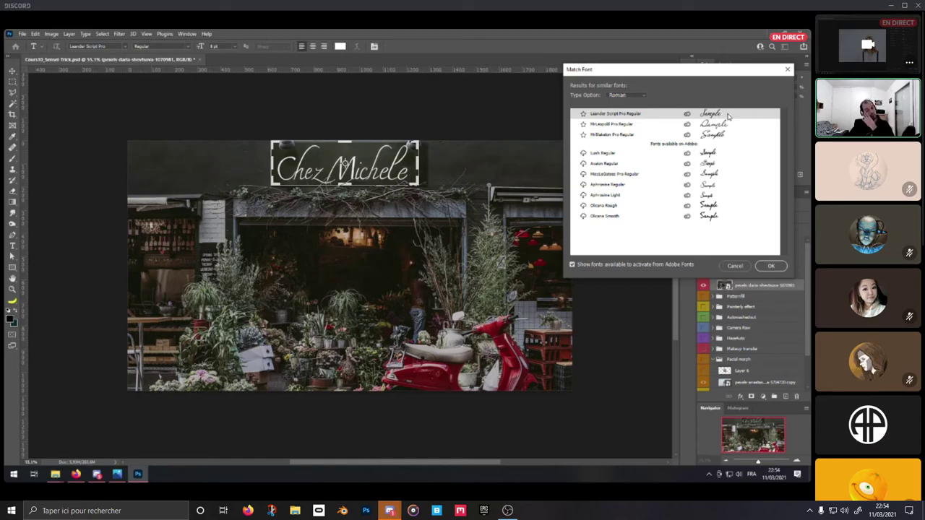
click(772, 267)
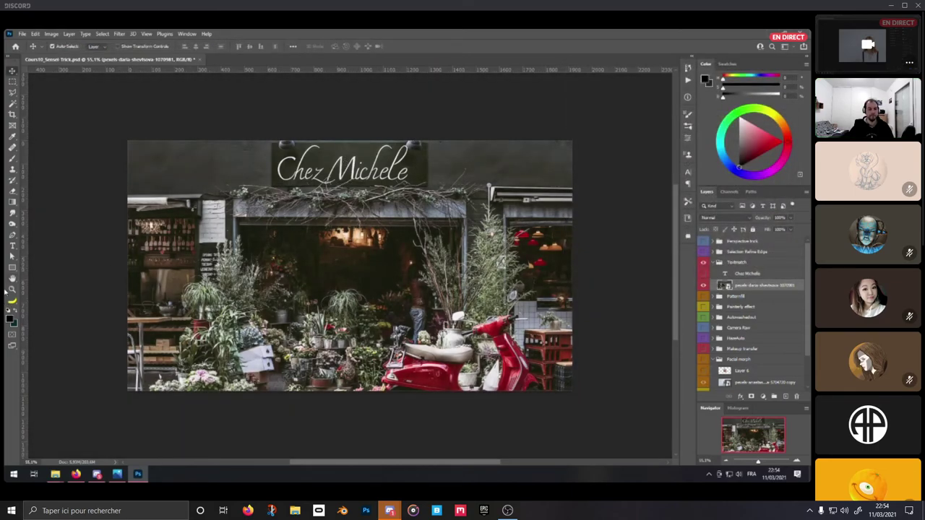
click(13, 246)
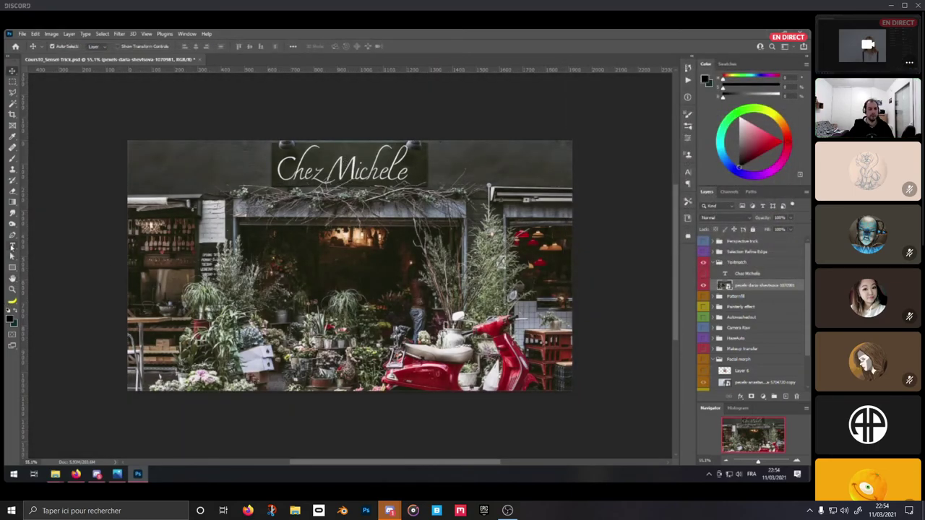
click(138, 164)
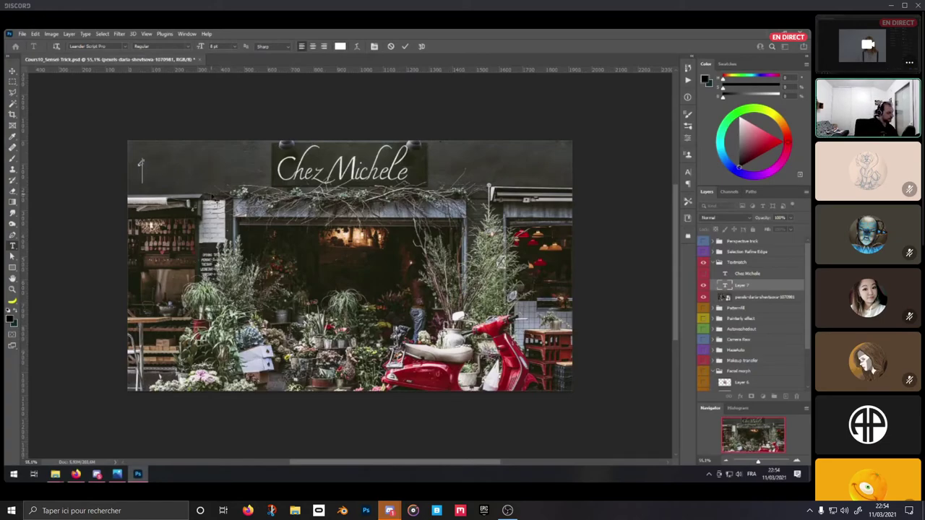
text(Chez Michele)
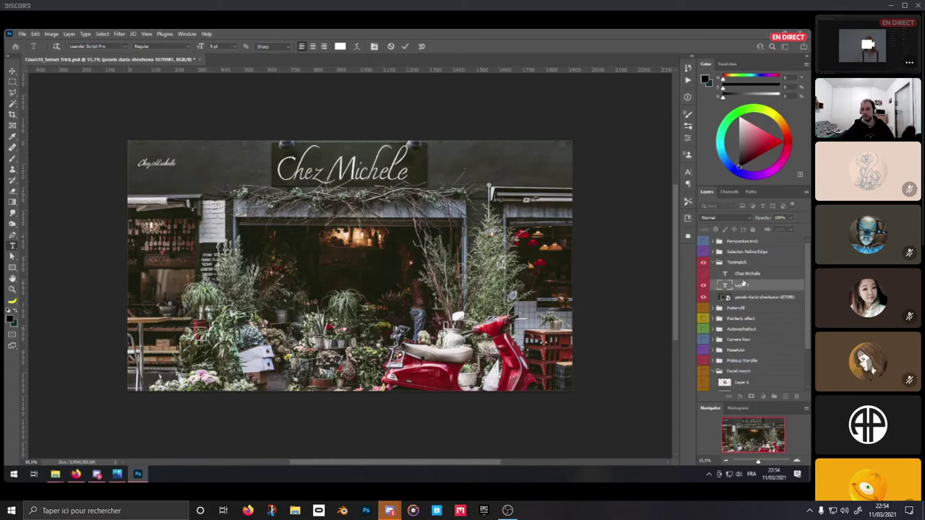
key(ctrl+Return)
Browse the font list in the hidden Chez Michelle text layer's character properties, from MrBlaketon Pro down to the T fonts
click(687, 138)
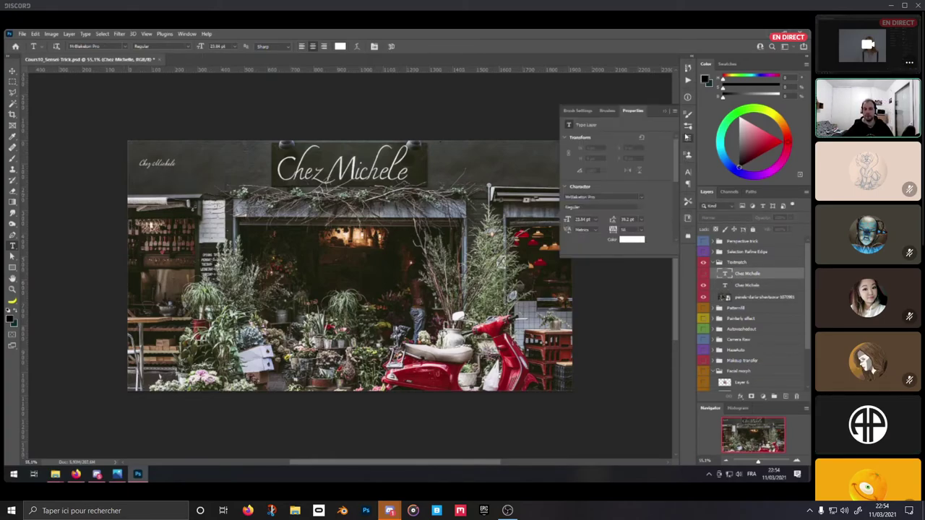
click(642, 197)
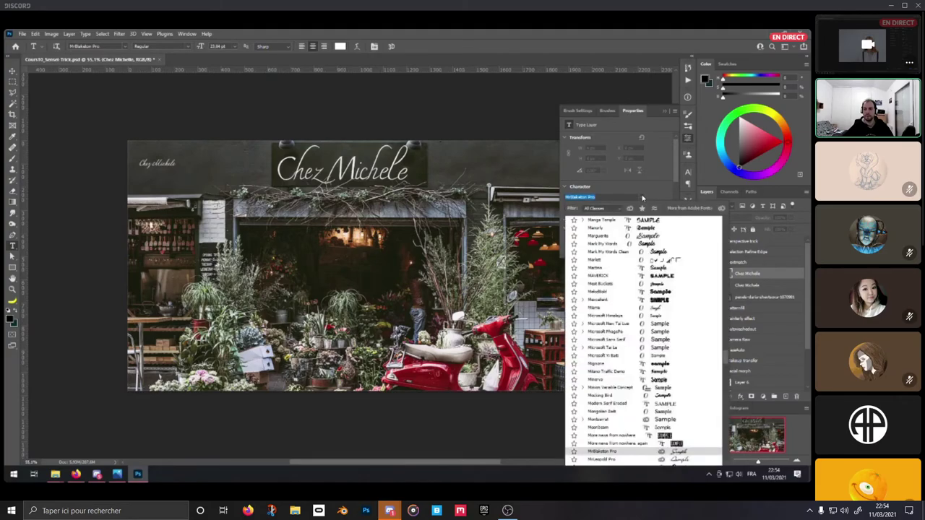
key(Down)
key(Down)
key(Down)
key(Down)
key(Down)
key(Down)
key(Down)
key(Down)
key(Down)
key(Down)
key(Down)
key(Down)
key(Down)
key(Down)
key(Down)
key(Down)
key(Down)
key(Down)
key(Down)
key(Down)
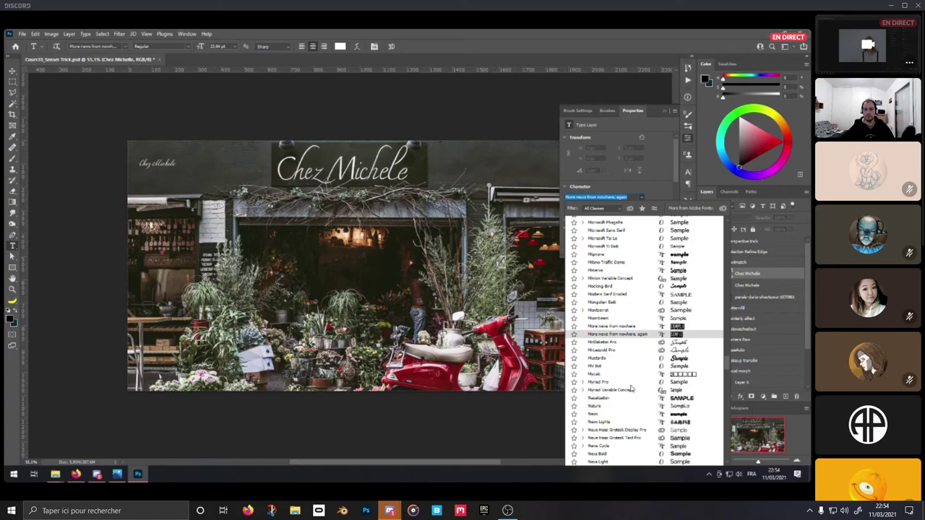
scroll(630, 388, down, 2)
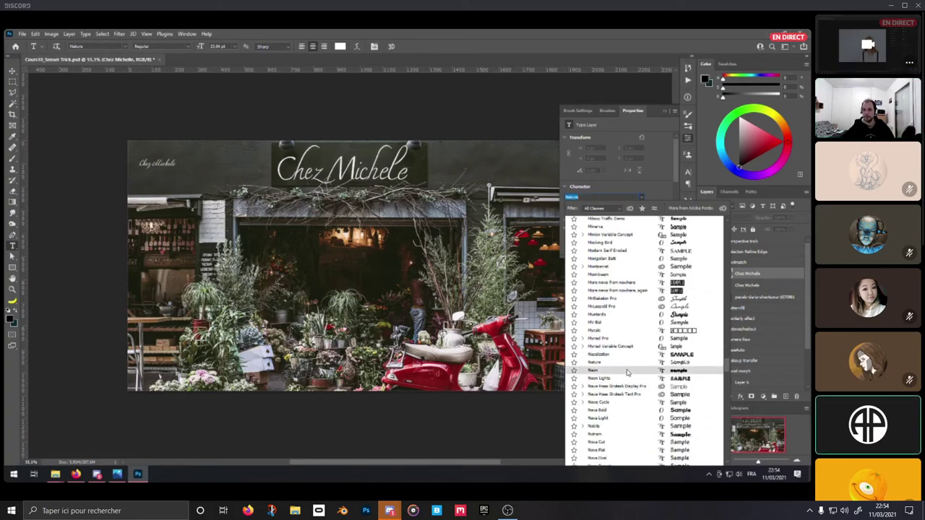
scroll(629, 370, down, 3)
scroll(627, 373, down, 1)
scroll(627, 373, down, 8)
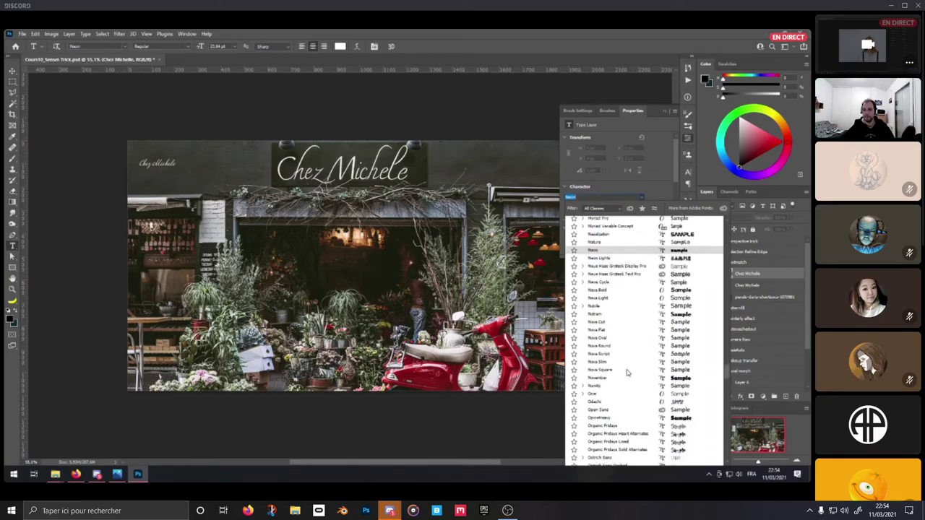
scroll(627, 372, down, 5)
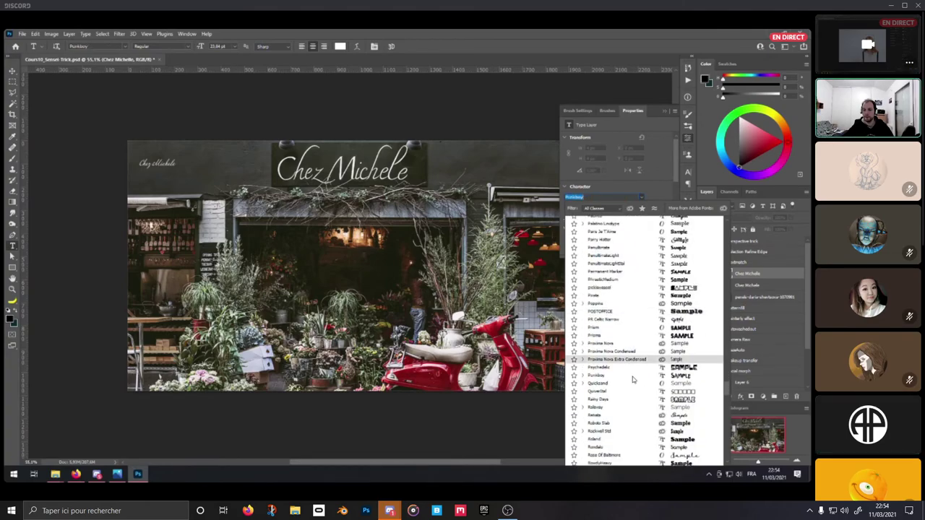
scroll(632, 379, down, 7)
scroll(632, 381, down, 2)
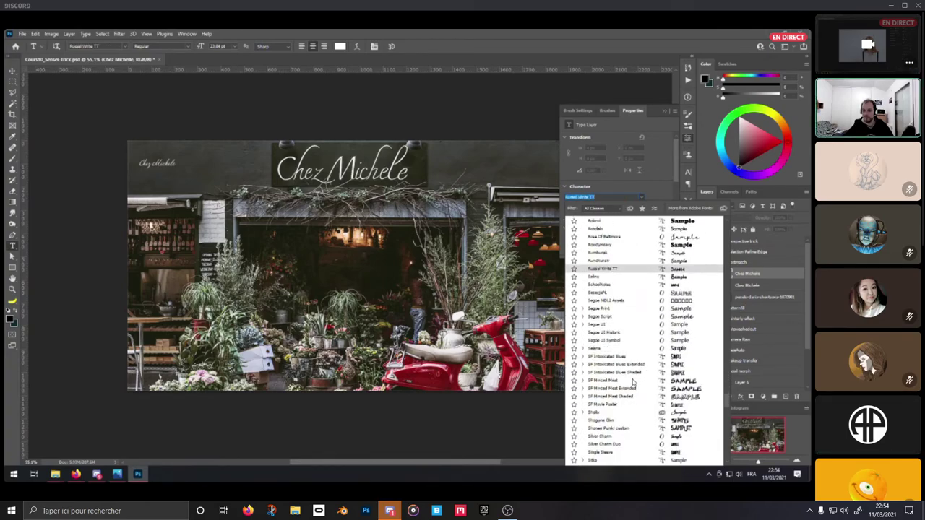
scroll(624, 346, down, 3)
scroll(624, 345, down, 6)
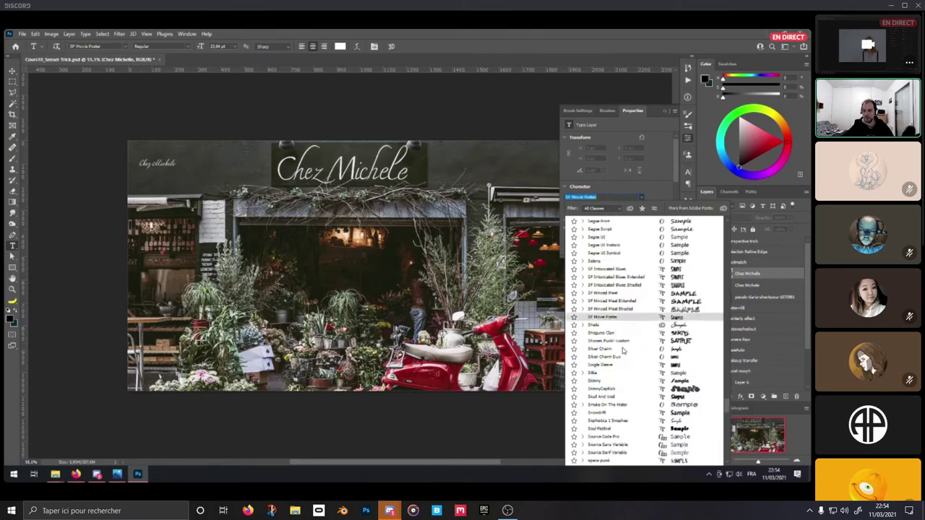
scroll(622, 353, down, 5)
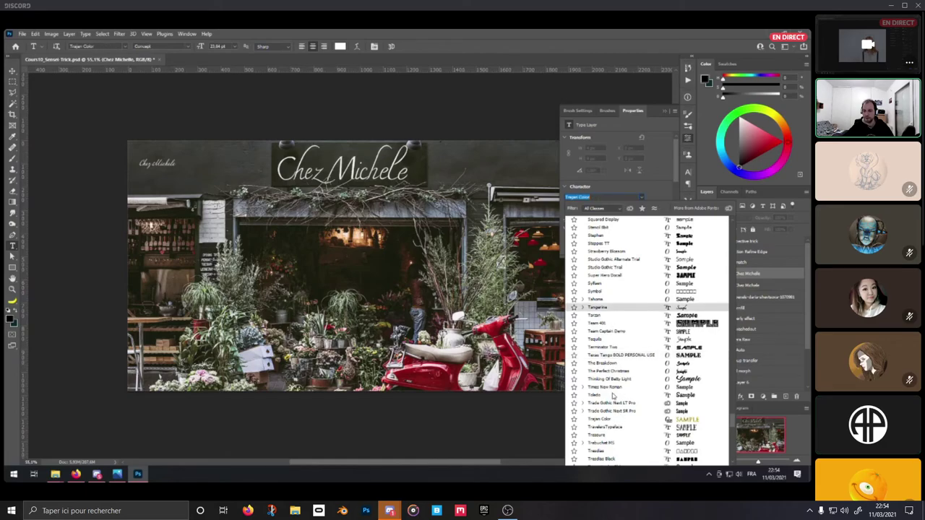
click(767, 277)
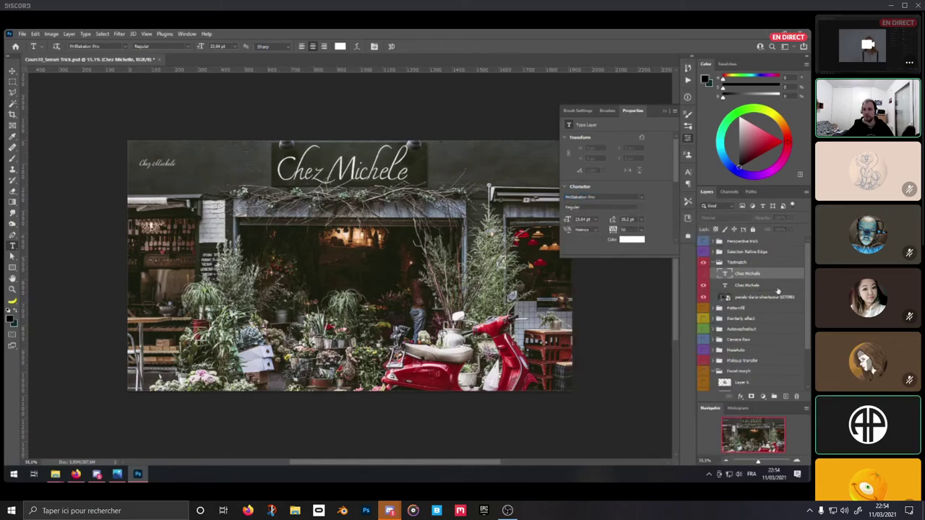
Show the larger Chez Michelle text layer instead of the smaller Chez Michele one and correct its wording to "Chez Michele"
click(703, 274)
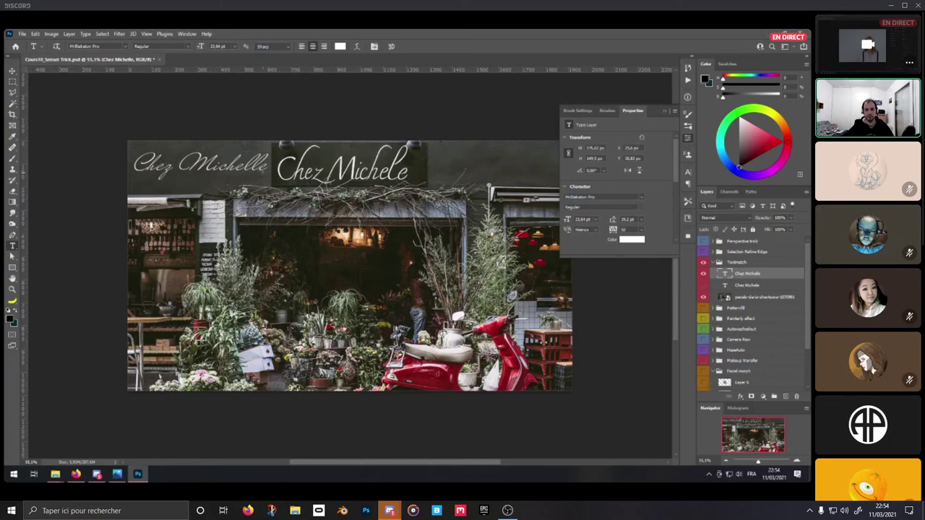
click(257, 174)
key(BackSpace)
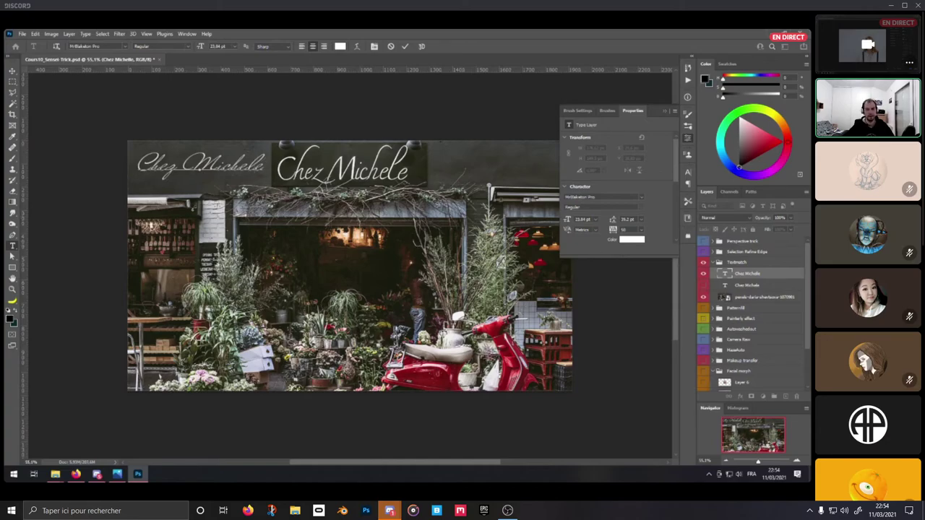
click(620, 322)
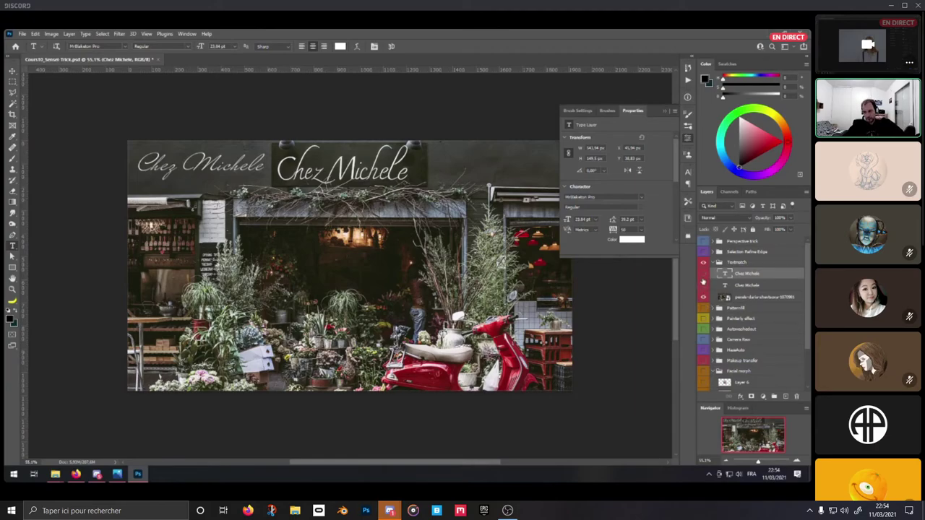
Hide both Chez Michele text layers in the Textmatch group and collapse the floating Properties panel
click(703, 282)
click(703, 287)
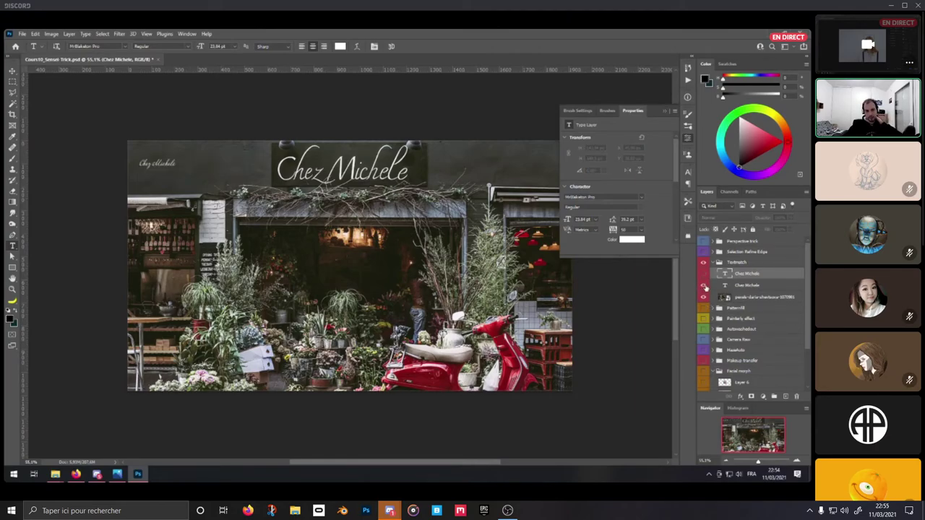
click(703, 286)
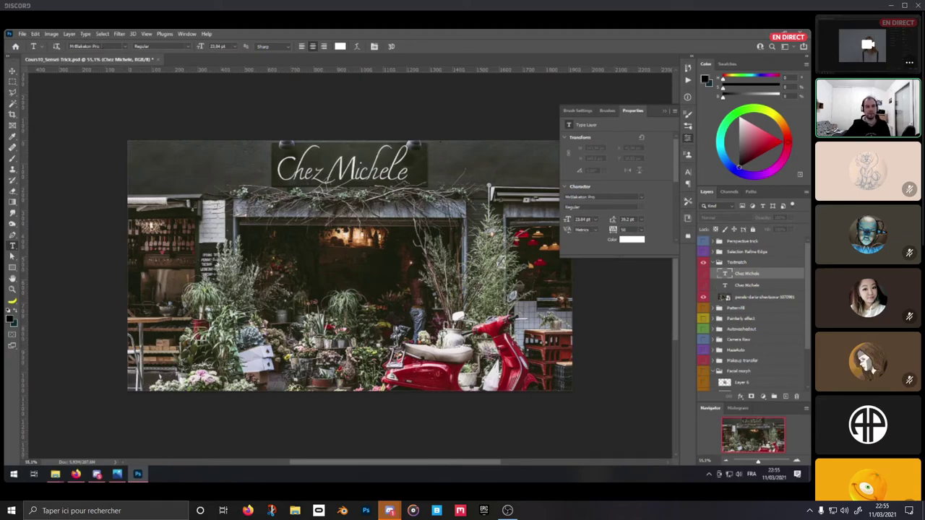
click(85, 34)
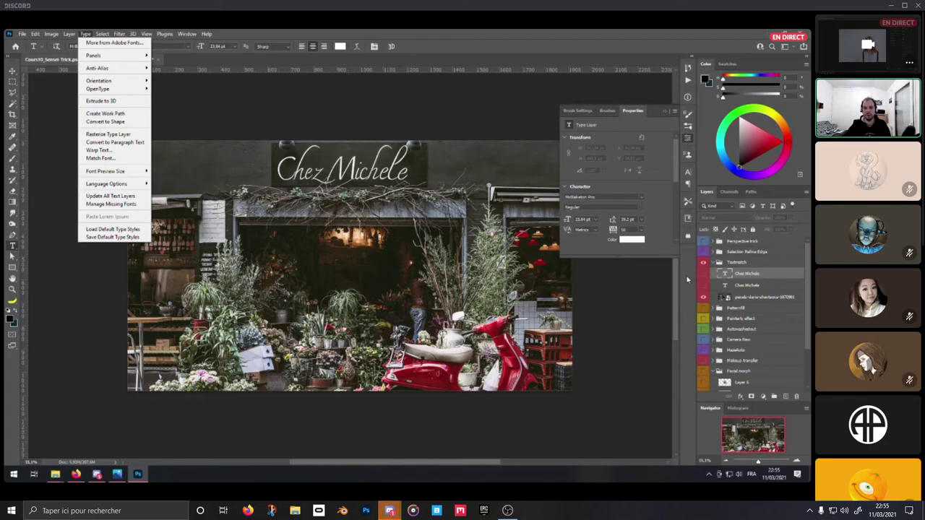
click(661, 113)
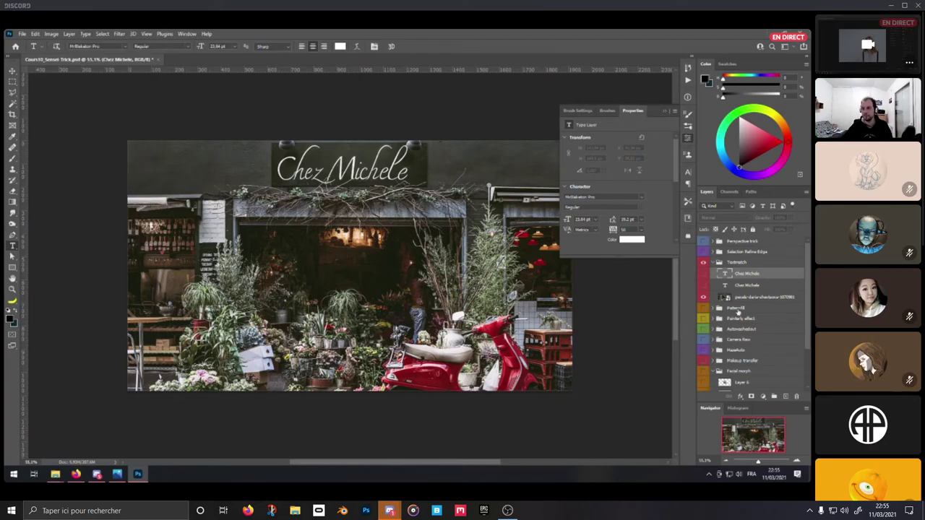
click(664, 112)
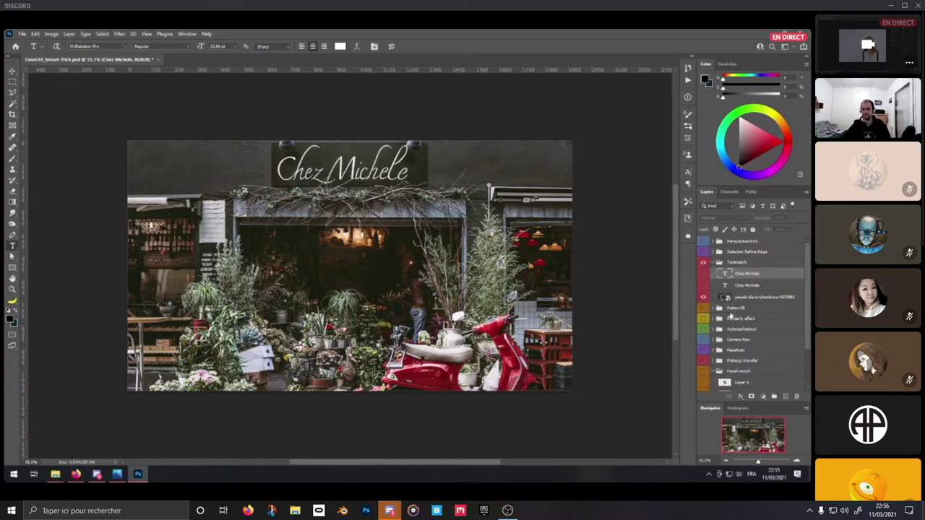
Look through the remaining layer groups of the document and switch to the Discord call window
scroll(772, 297, down, 1)
scroll(772, 297, down, 1)
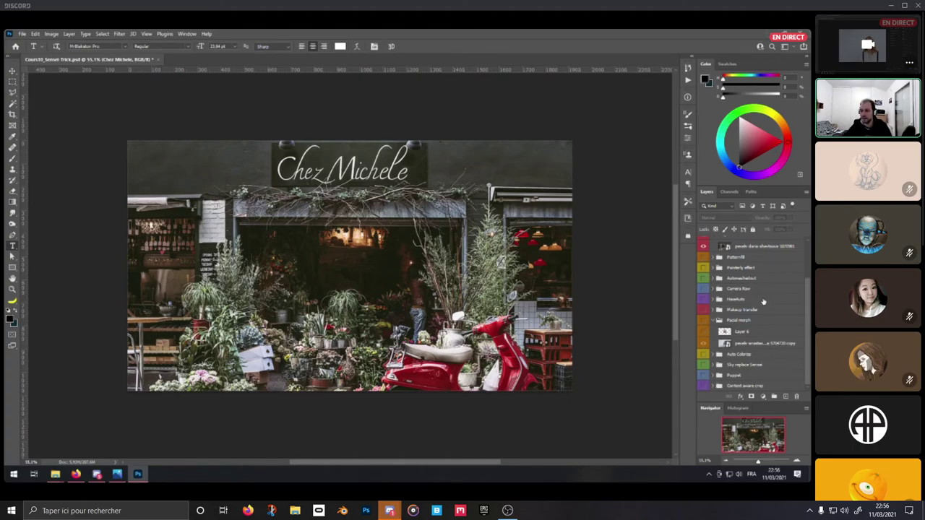
scroll(767, 303, up, 2)
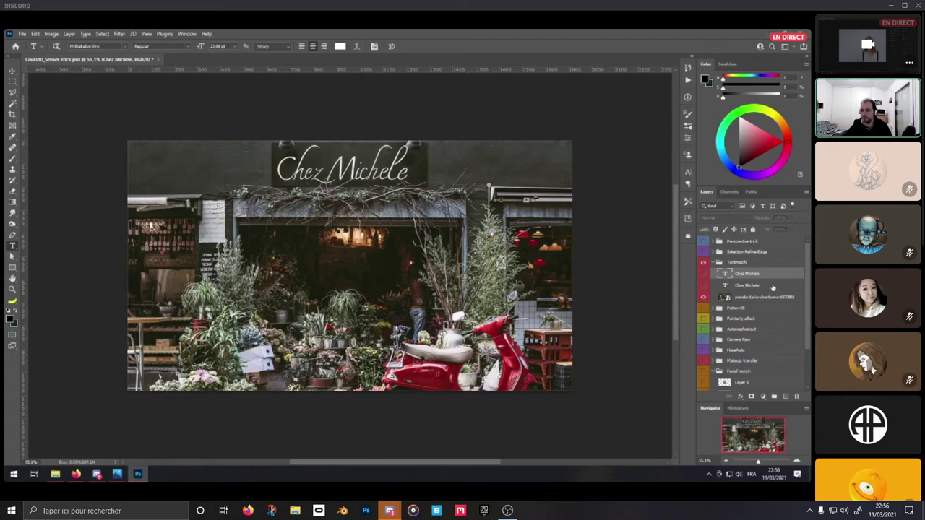
scroll(768, 287, down, 2)
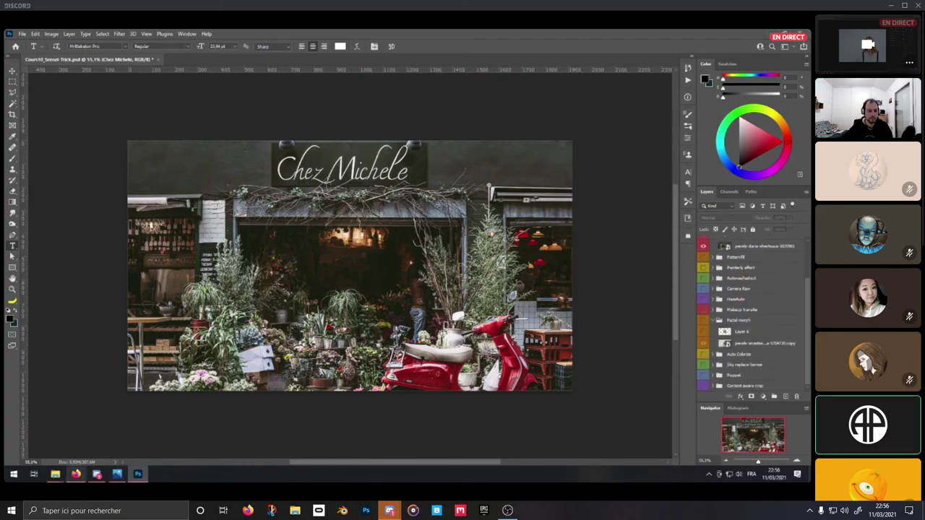
click(97, 474)
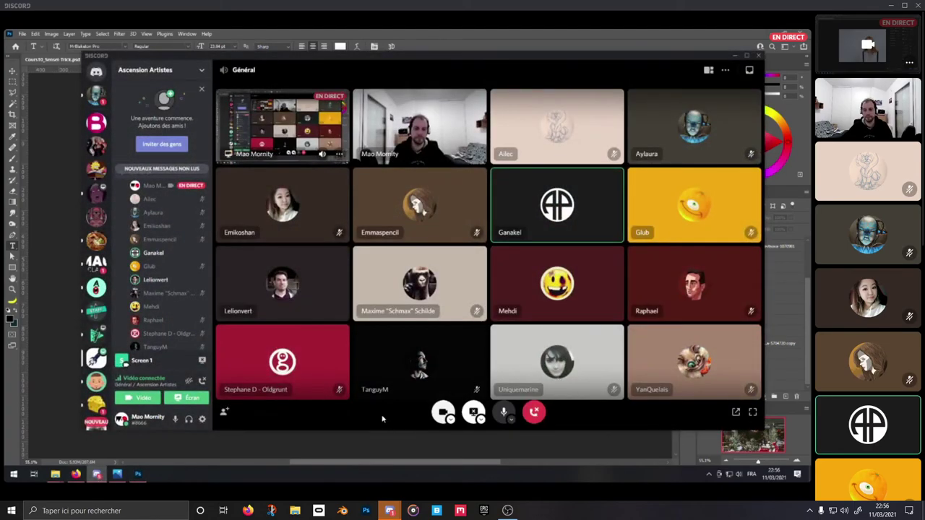
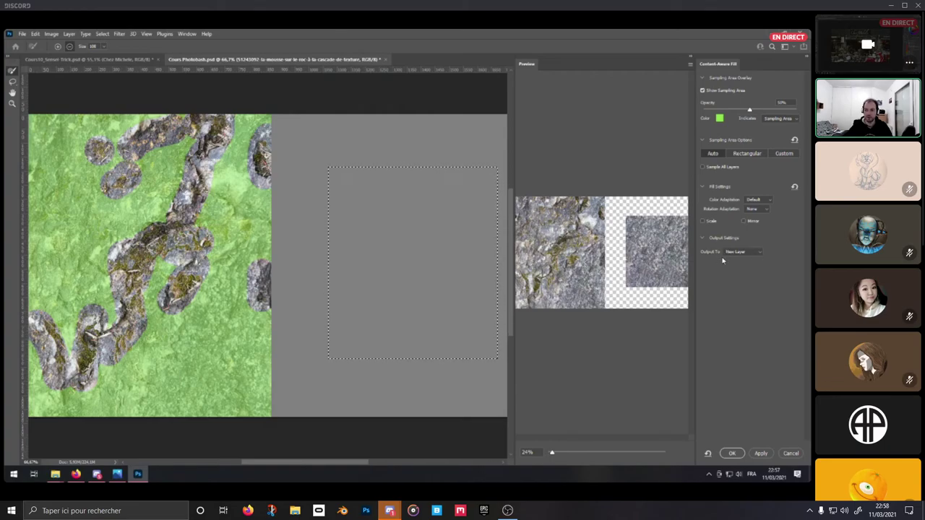
Apply Content-Aware Fill to the rectangular selection beside the rock texture, with the output set to New Layer
click(760, 255)
click(758, 256)
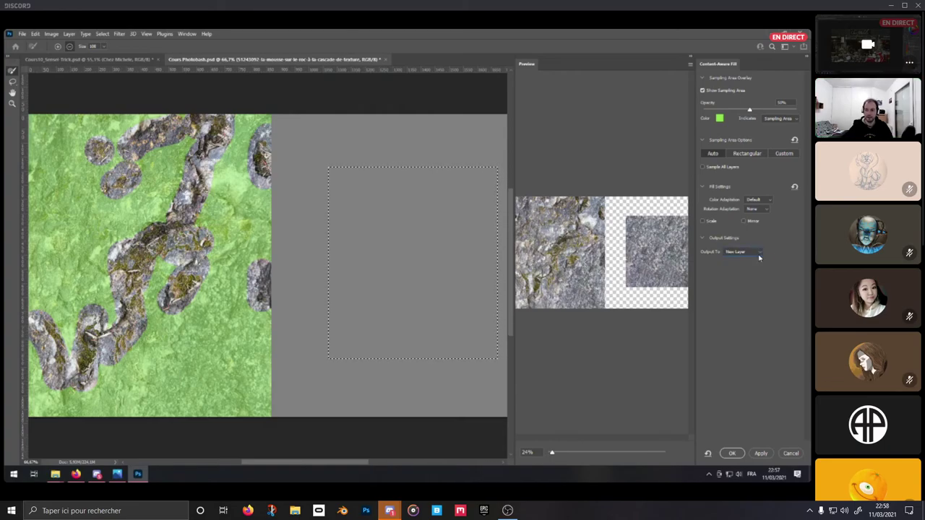
click(732, 453)
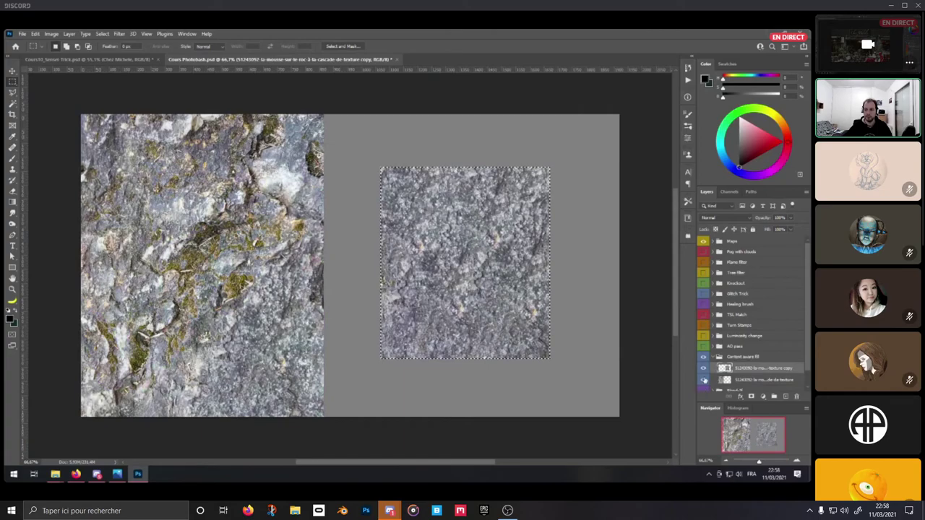
Hide the original rock texture layer and toggle the filled layer's visibility to compare, leaving it shown
click(703, 379)
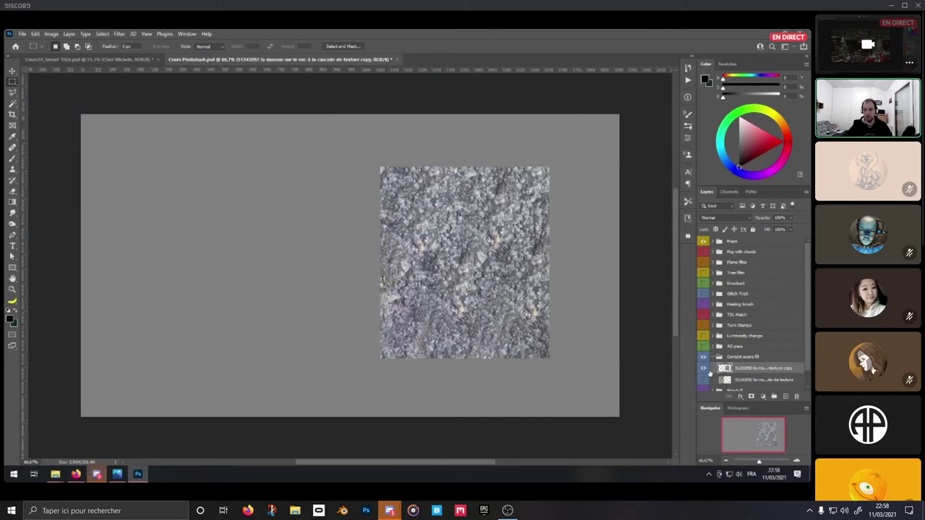
click(704, 369)
click(704, 369)
click(704, 368)
click(704, 368)
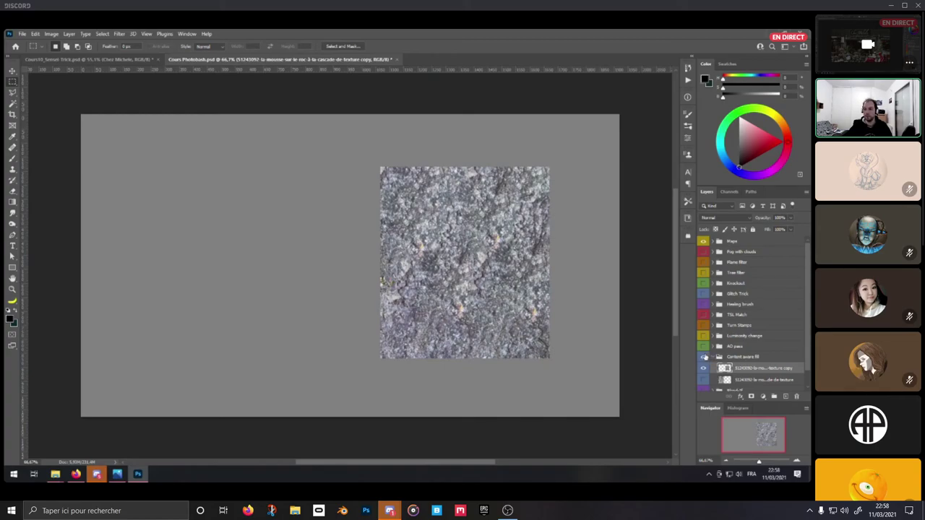
Show the Healing brush group in place of the Content aware fill group and select its landscape copy layer
click(704, 357)
click(704, 305)
click(712, 305)
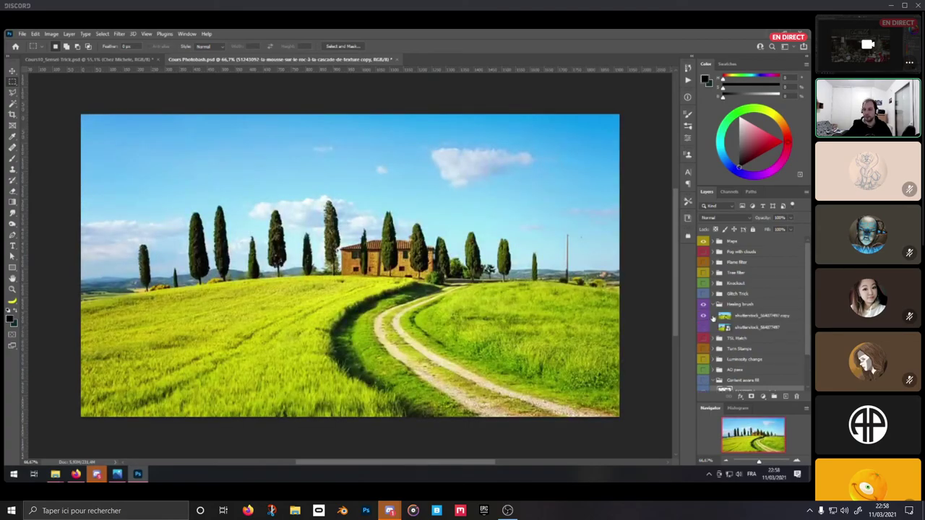
click(747, 317)
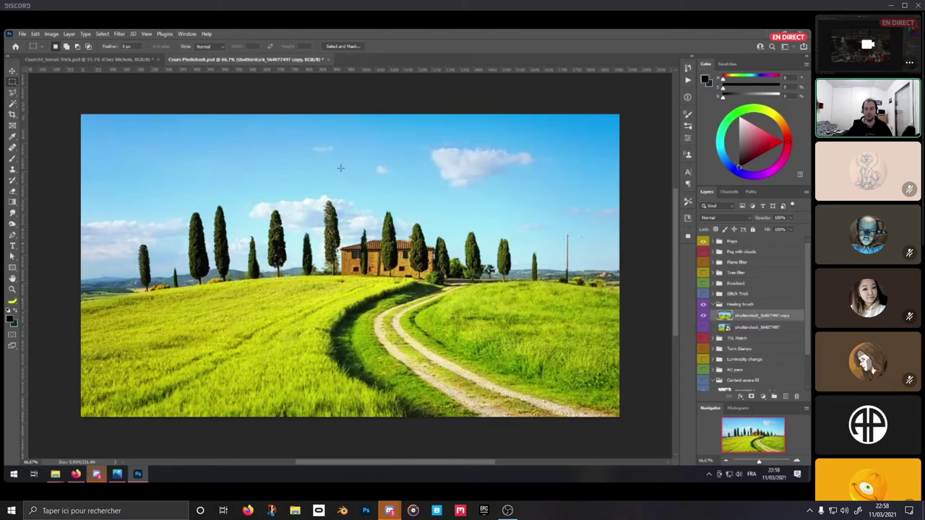
Use the Spot Healing Brush to remove the thin pole, the speck beside it, the two small clouds and the smallest cypress
click(12, 147)
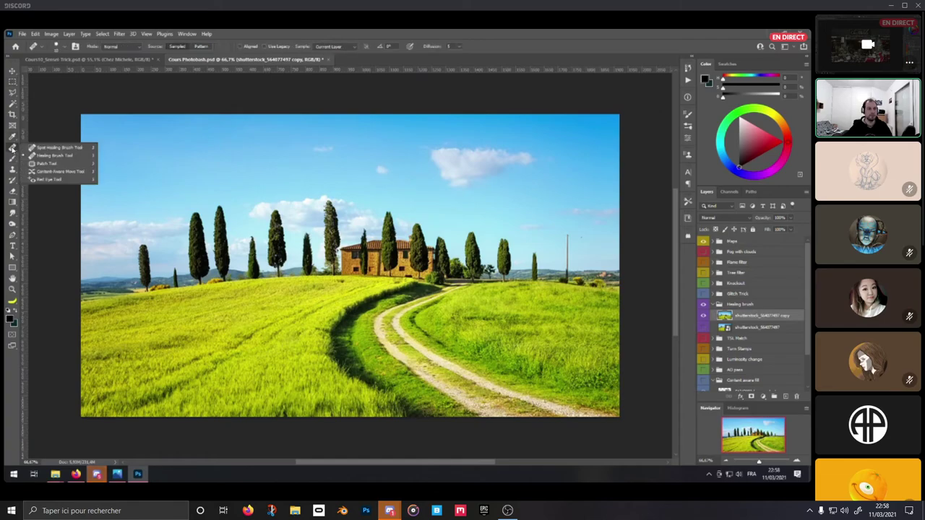
click(58, 147)
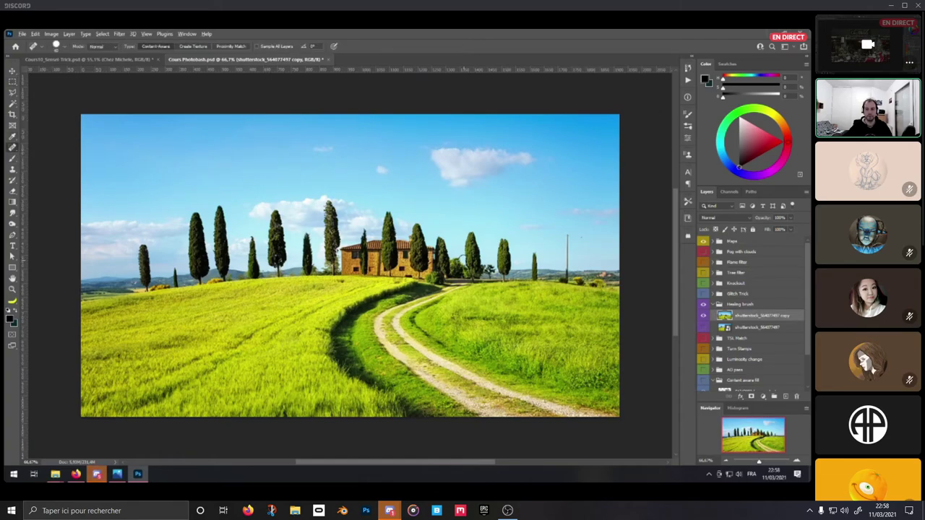
drag(463, 261, 470, 266)
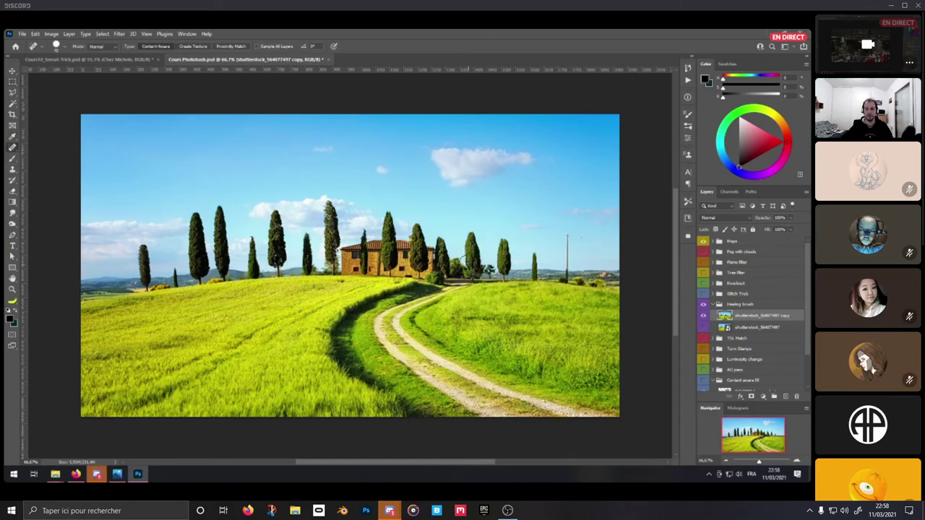
right_click(12, 149)
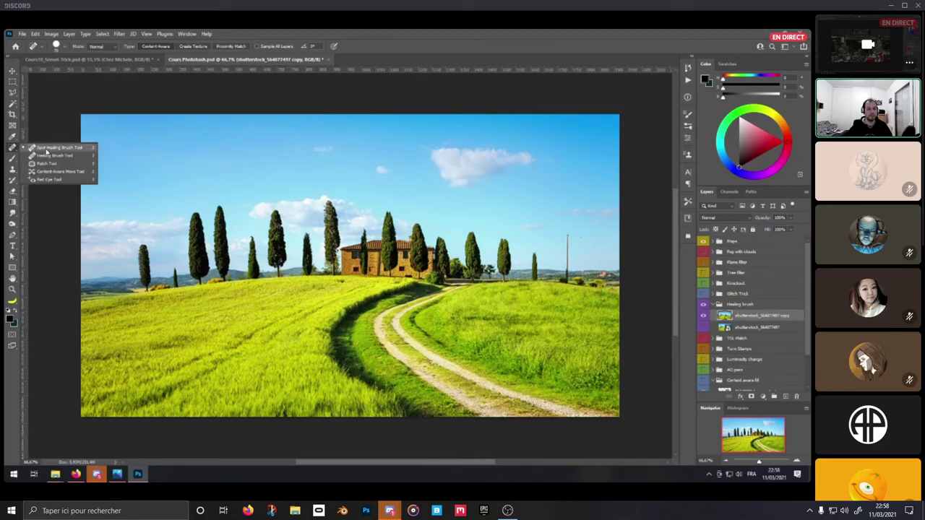
click(46, 152)
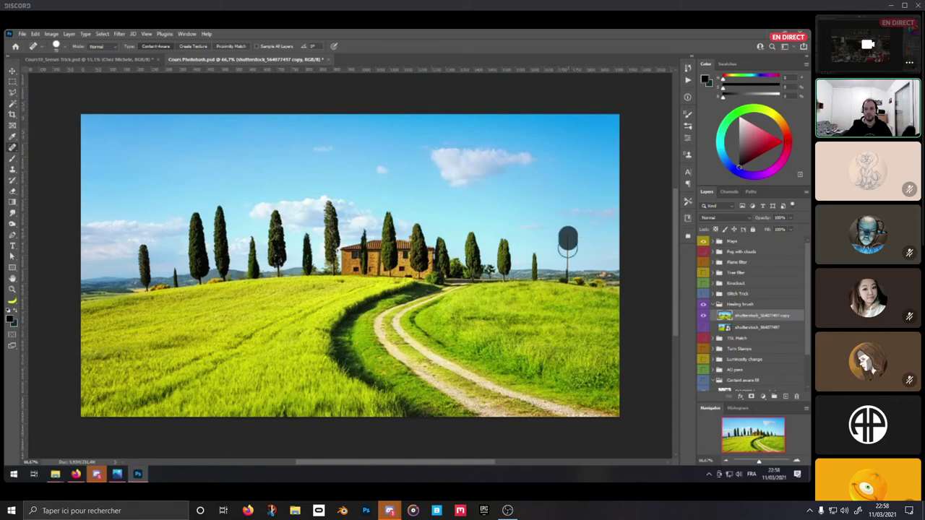
drag(567, 250, 569, 282)
click(579, 235)
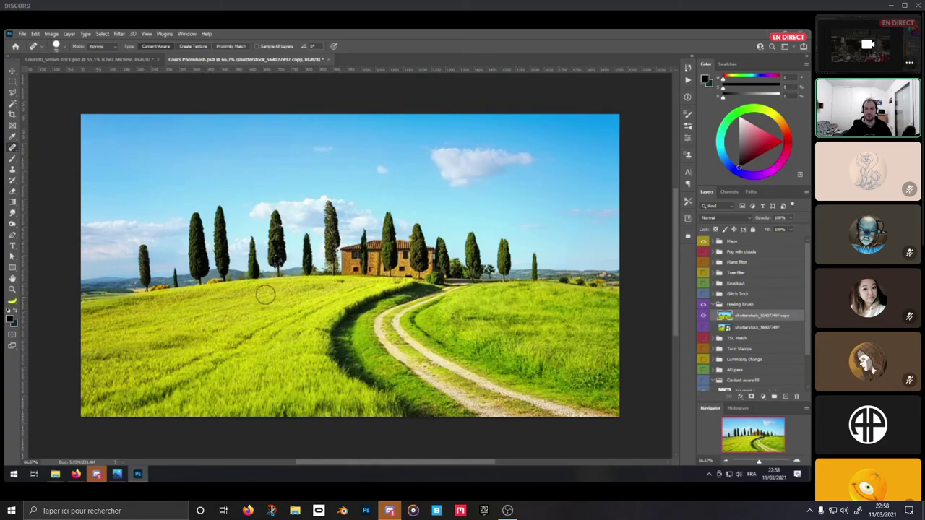
mouse_move(361, 167)
mouse_down()
mouse_move(340, 150)
mouse_move(292, 150)
mouse_up()
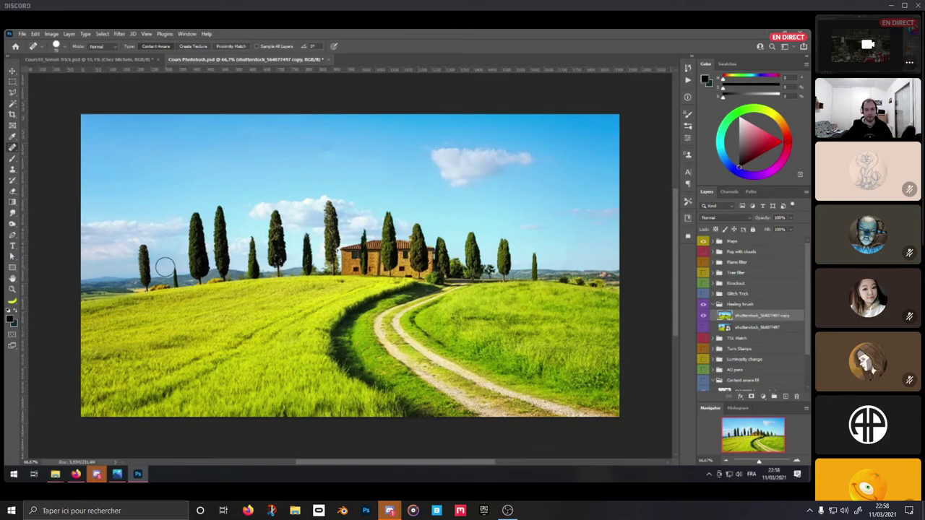
drag(166, 261, 176, 277)
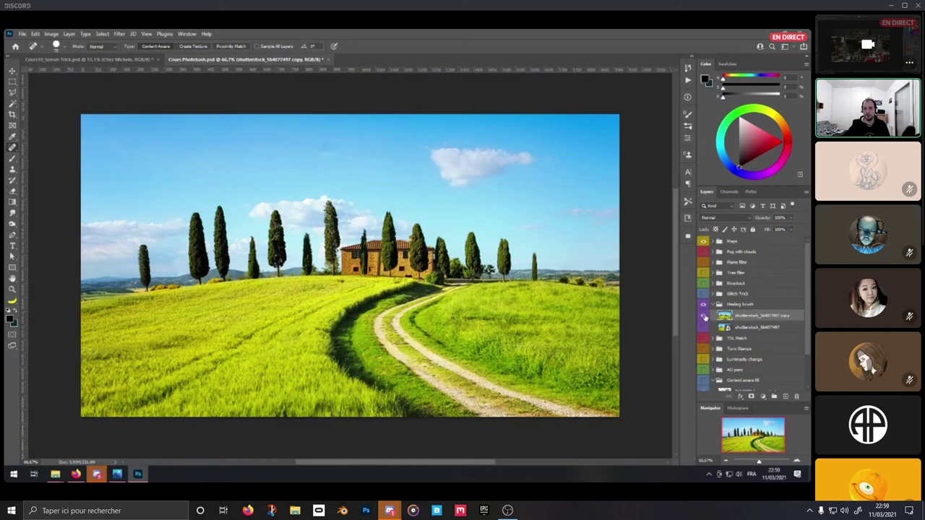
Hide the retouched landscape layer and make a rasterized duplicate of the original landscape layer beneath it
click(704, 316)
click(726, 328)
key(ctrl+j)
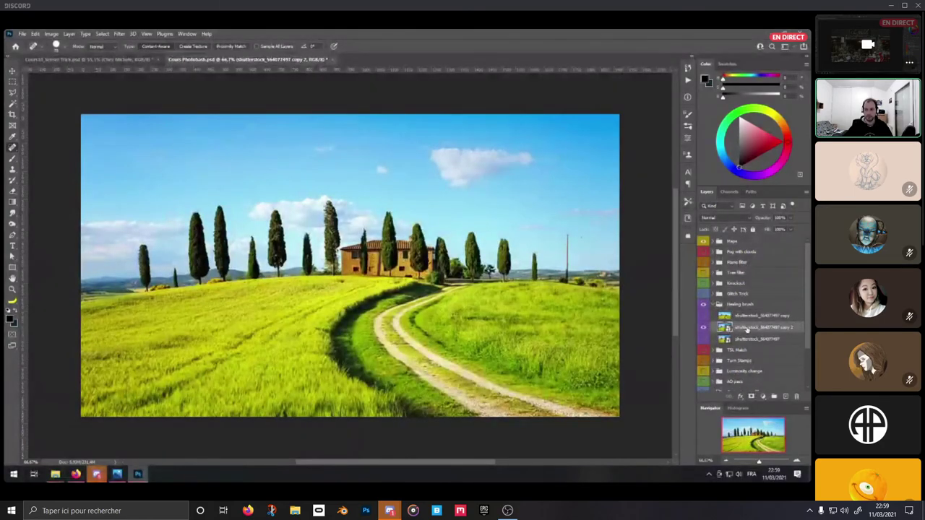
right_click(747, 329)
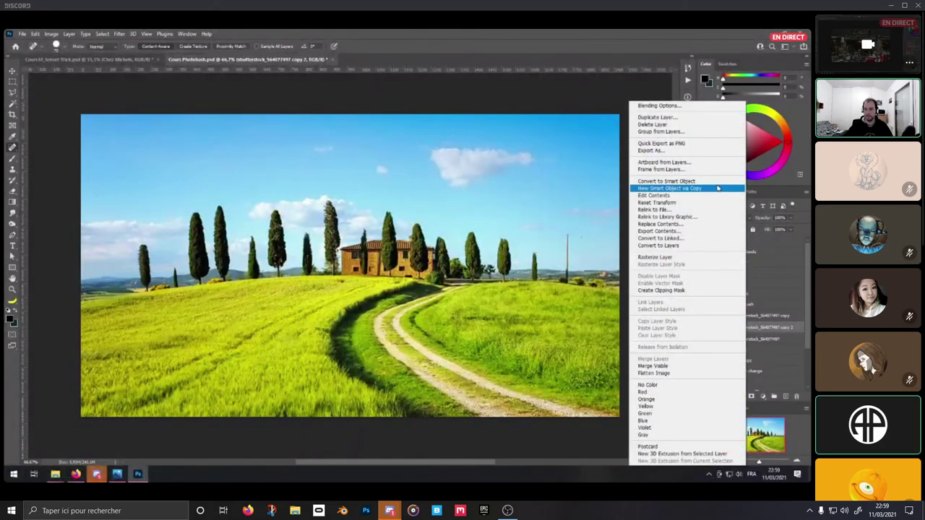
click(654, 256)
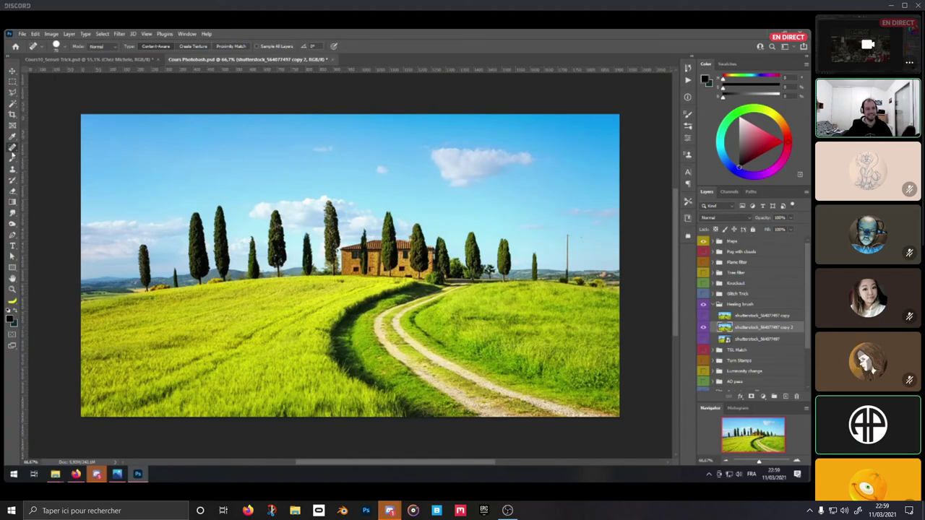
right_click(12, 147)
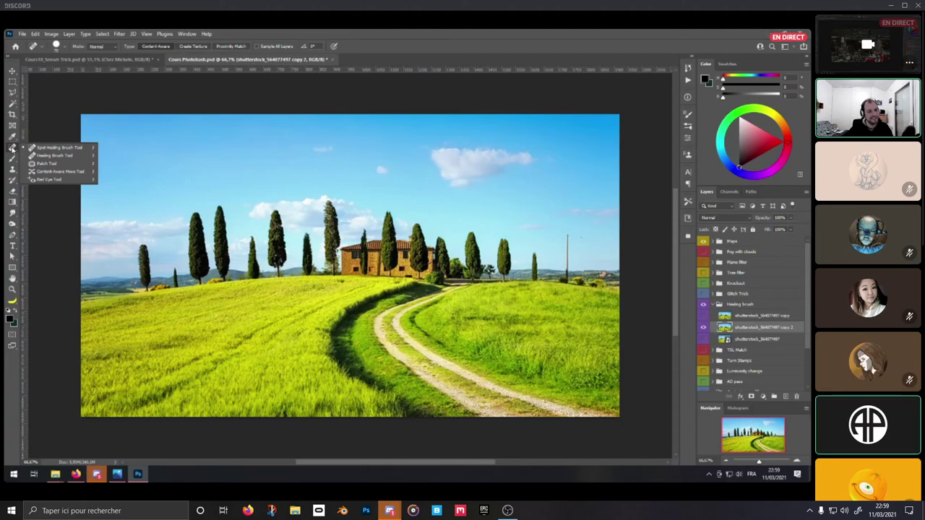
click(12, 147)
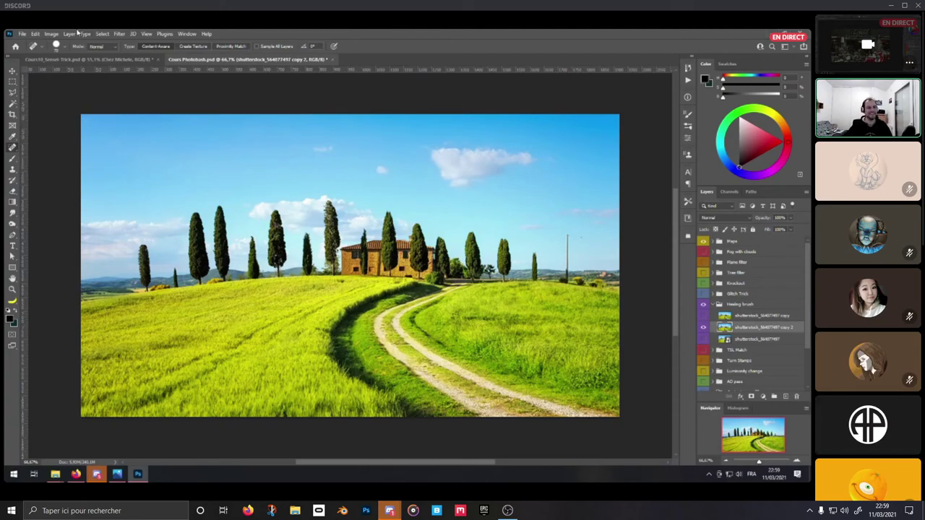
click(38, 33)
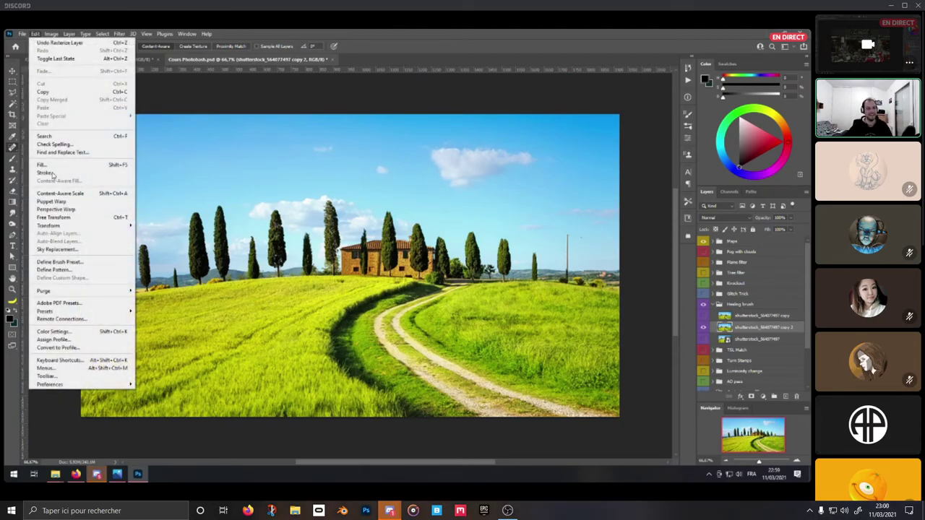
click(778, 328)
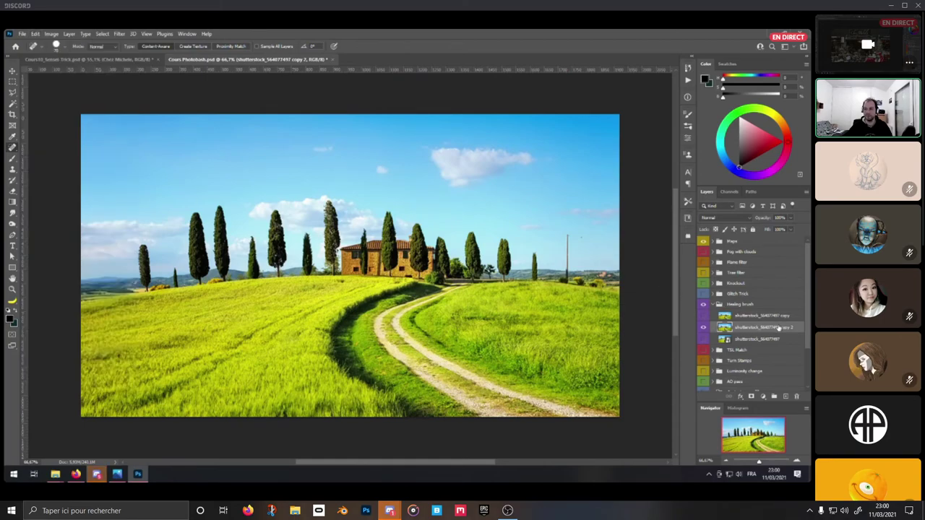
click(705, 329)
click(705, 329)
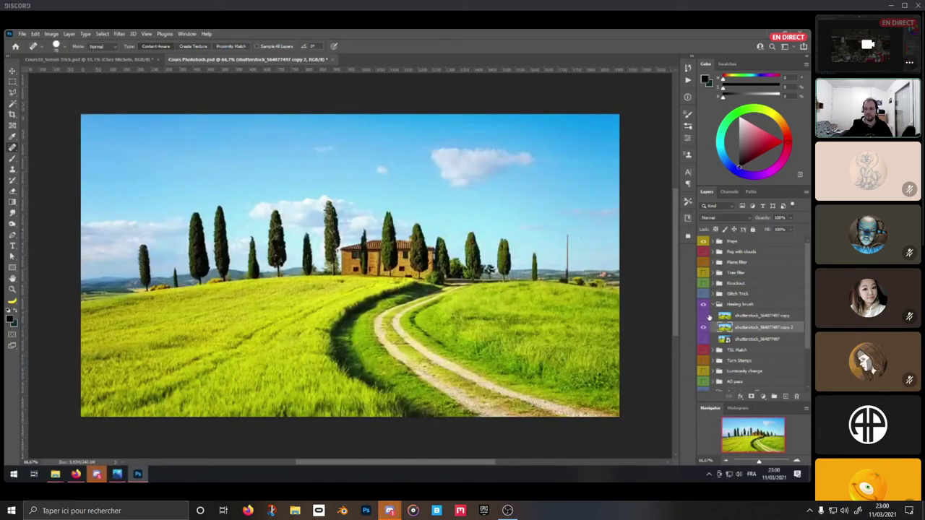
Move the shutterstock landscape copy 2 layer to the top of the Healing brush group
drag(731, 330, 729, 316)
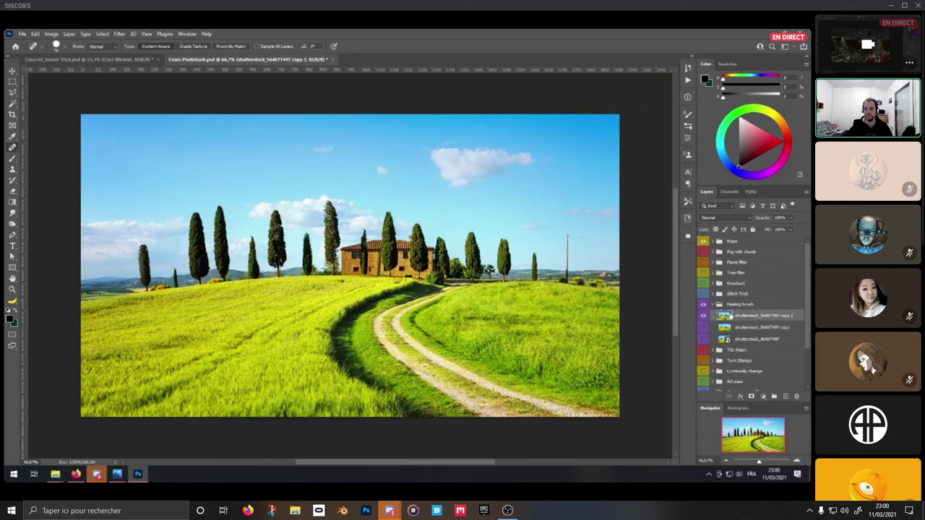
click(35, 33)
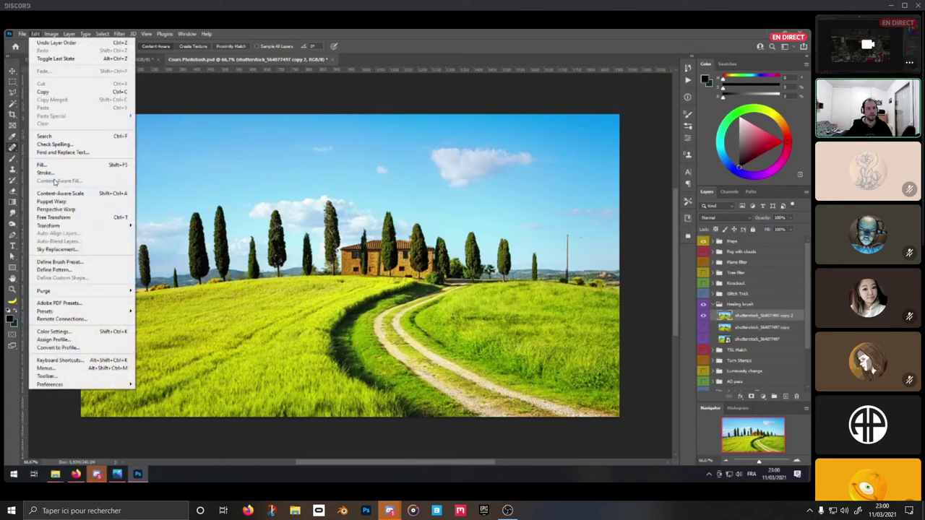
click(760, 315)
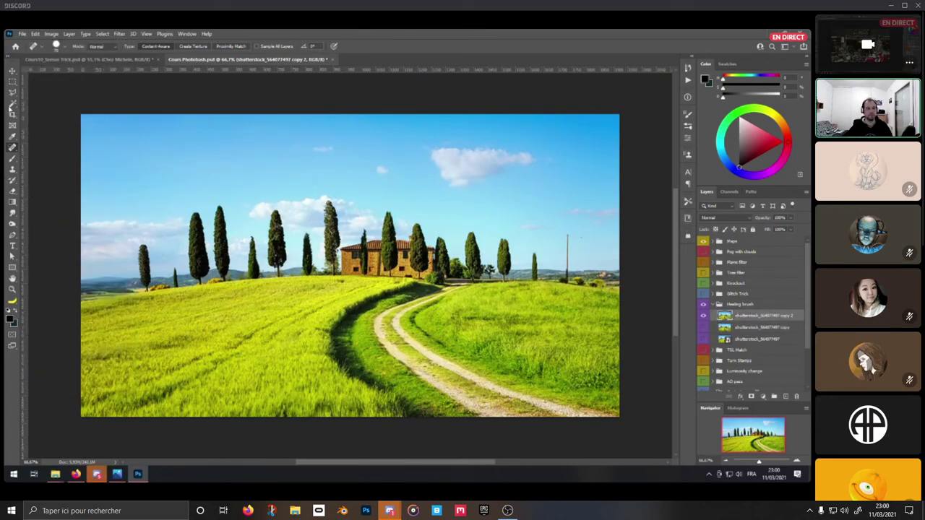
Select a rectangle around the thin pole and smallest nearby cypress, reaching the image's edge, and open Content-Aware Fill
click(12, 81)
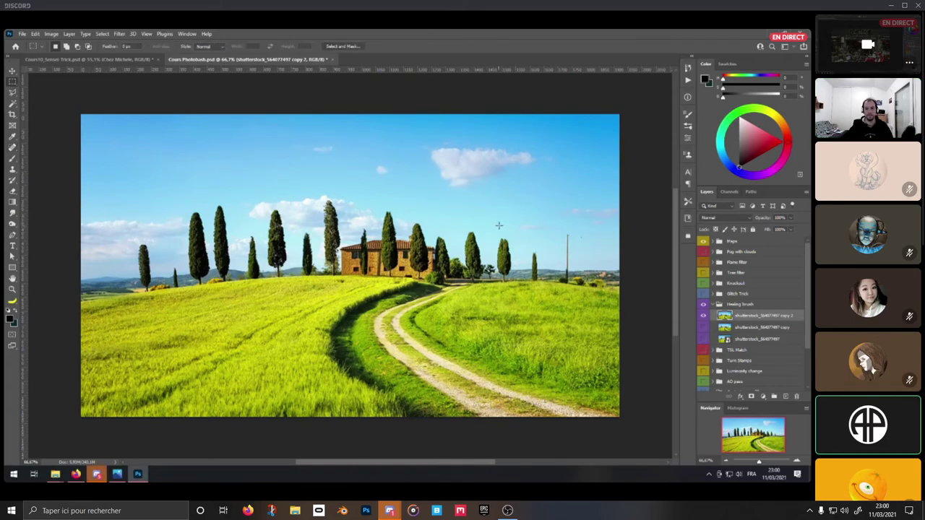
drag(512, 217, 619, 286)
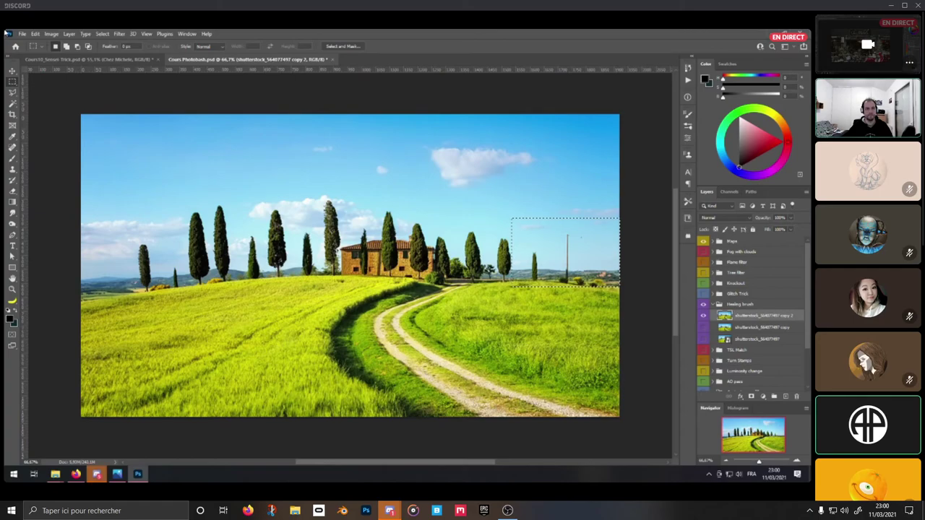
click(35, 33)
click(65, 180)
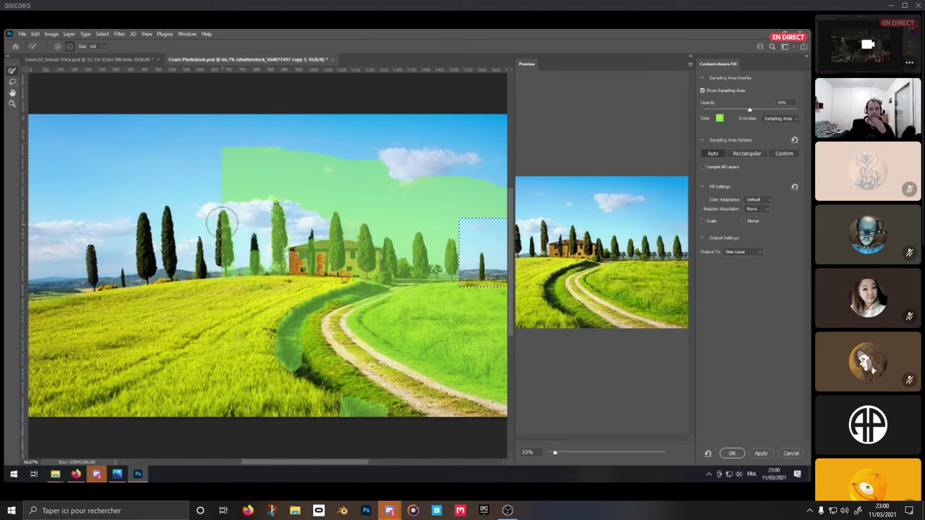
Remove the trees, house and grass from the Content-Aware Fill sampling area, leaving only sky
mouse_move(278, 208)
mouse_down()
mouse_move(279, 267)
mouse_move(259, 259)
mouse_move(288, 233)
mouse_move(304, 267)
mouse_move(361, 267)
mouse_move(365, 232)
mouse_move(343, 249)
mouse_move(340, 217)
mouse_move(407, 262)
mouse_move(424, 252)
mouse_move(438, 275)
mouse_up()
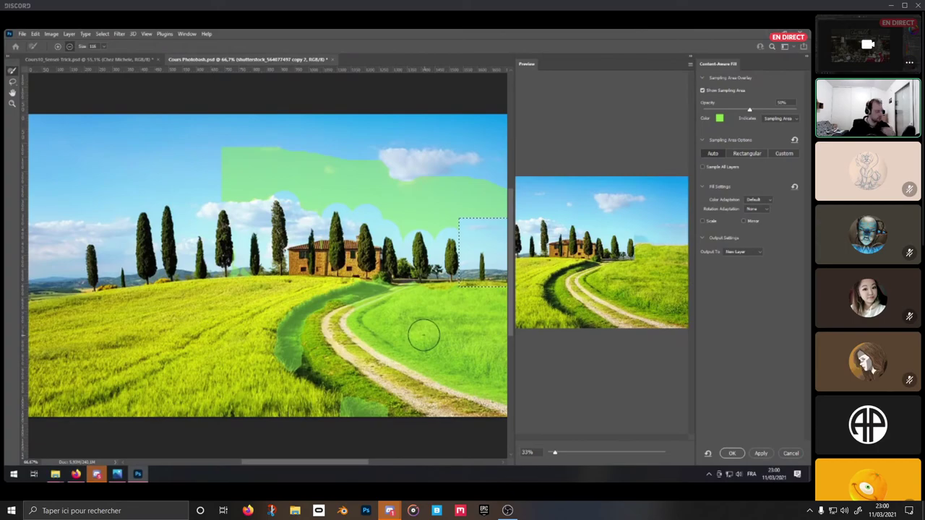
mouse_move(422, 335)
mouse_down()
mouse_move(403, 326)
mouse_move(314, 340)
mouse_move(330, 330)
mouse_up()
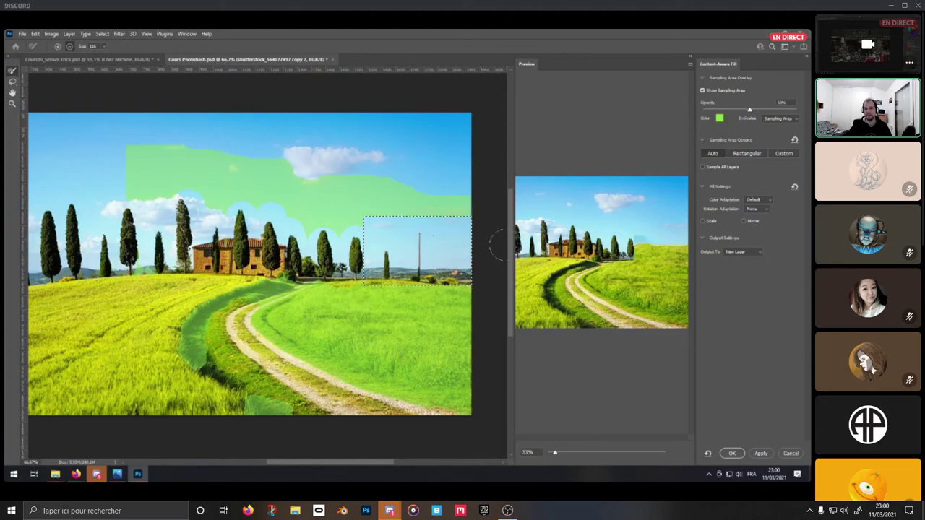
drag(278, 304, 497, 315)
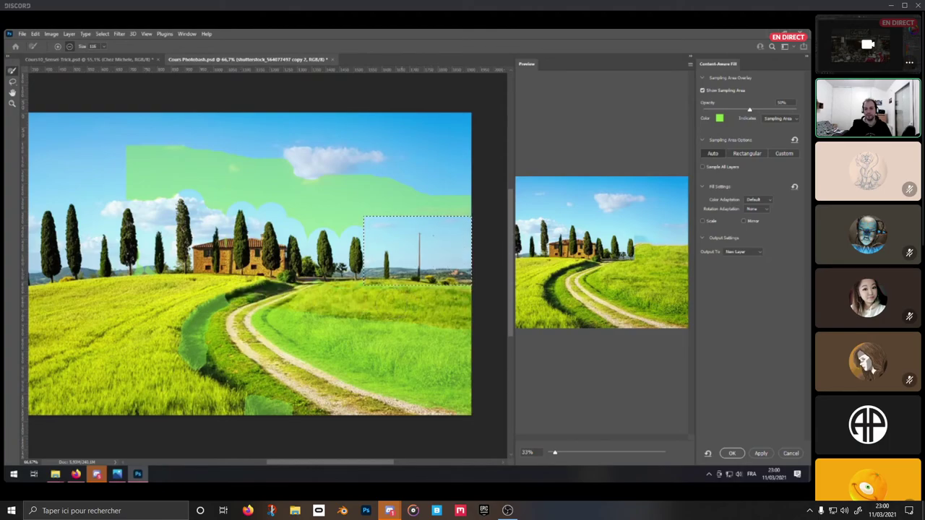
drag(217, 287, 189, 361)
mouse_move(249, 405)
mouse_down()
mouse_move(313, 425)
mouse_move(497, 404)
mouse_move(282, 359)
mouse_move(412, 346)
mouse_move(318, 325)
mouse_move(484, 346)
mouse_up()
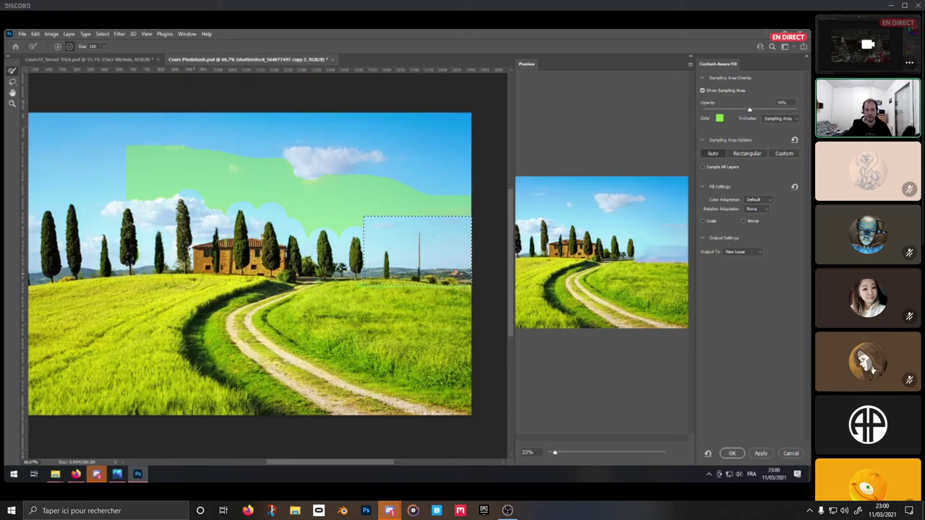
Restrict the sampling area to the distant hills at the landscape's far edge, and cancel the Content-Aware Fill
scroll(279, 312, up, 1)
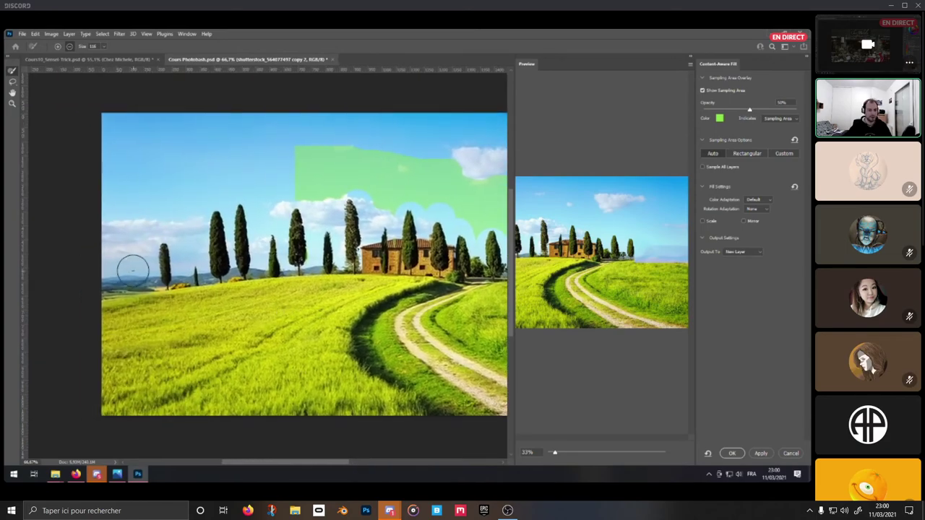
mouse_move(116, 272)
mouse_down()
mouse_move(144, 276)
mouse_move(108, 268)
mouse_up()
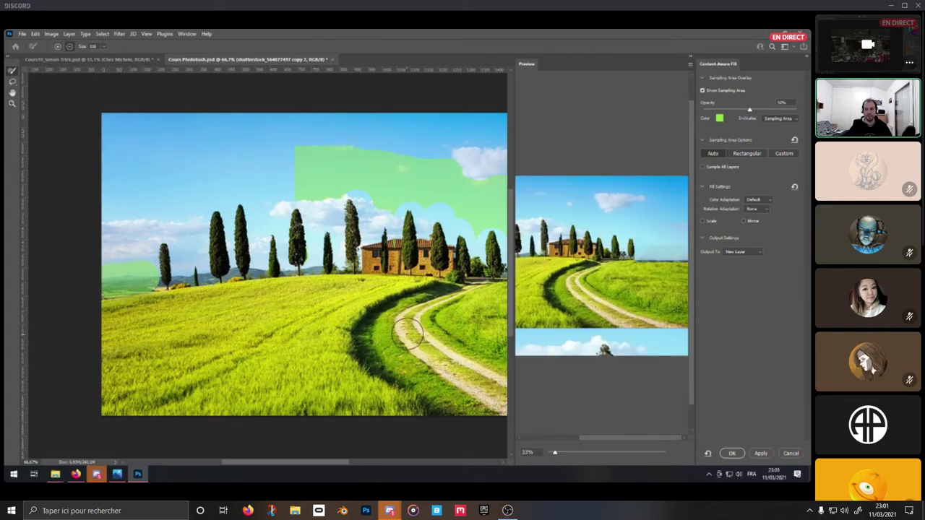
drag(398, 344, 383, 354)
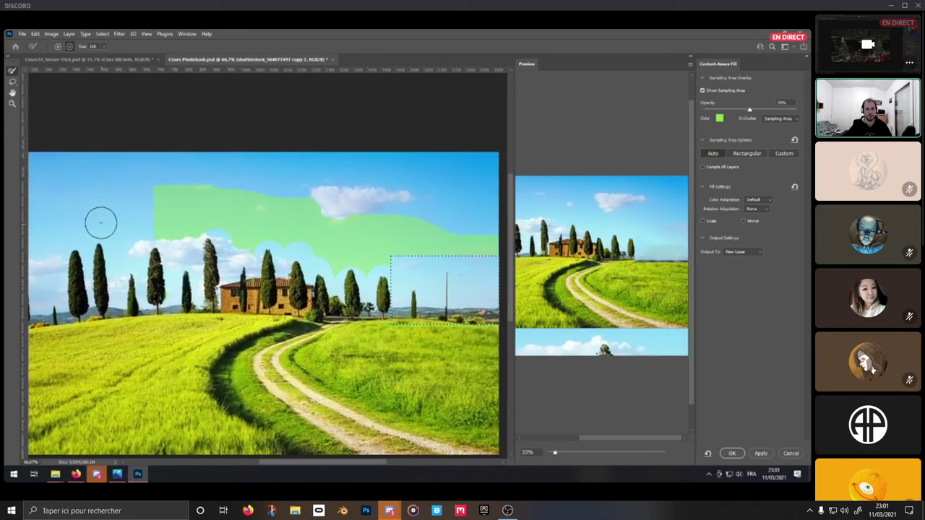
mouse_move(208, 188)
mouse_down()
mouse_move(310, 212)
mouse_move(312, 189)
mouse_move(336, 250)
mouse_move(376, 252)
mouse_move(343, 212)
mouse_move(384, 248)
mouse_up()
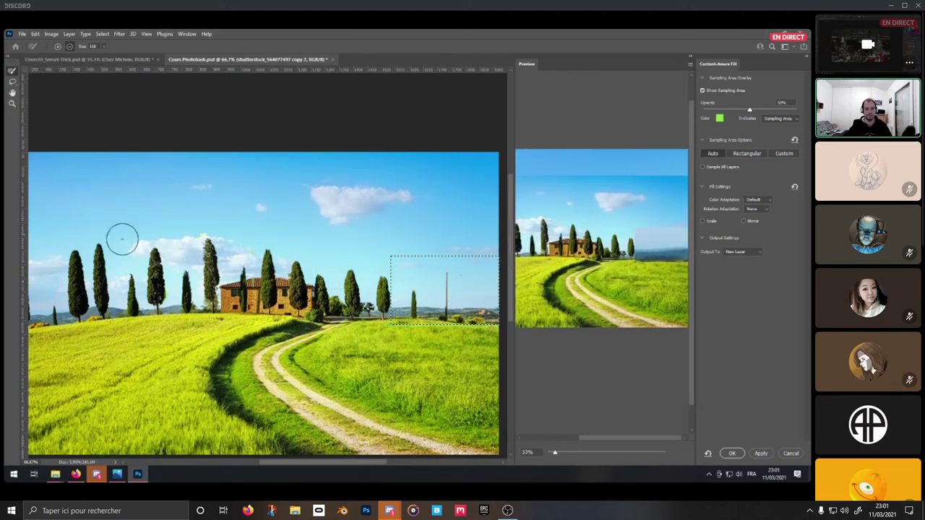
drag(140, 364, 402, 327)
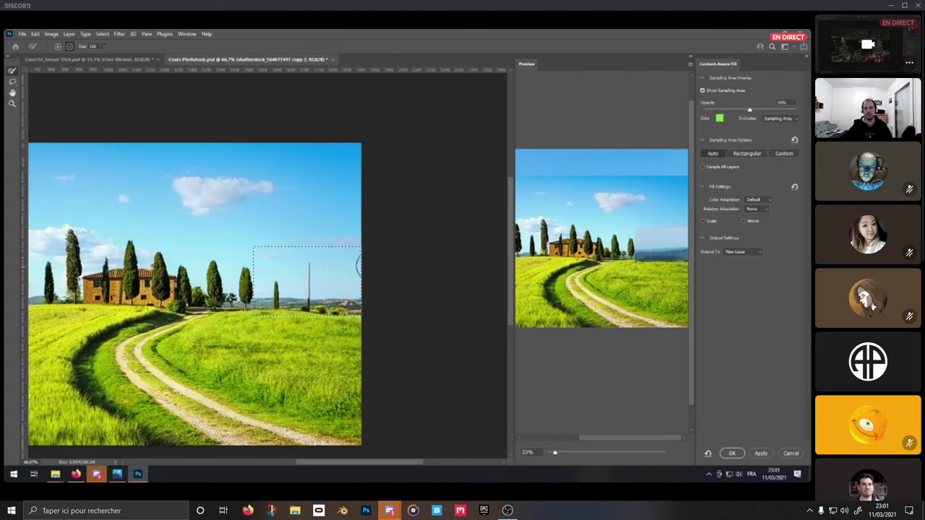
click(790, 453)
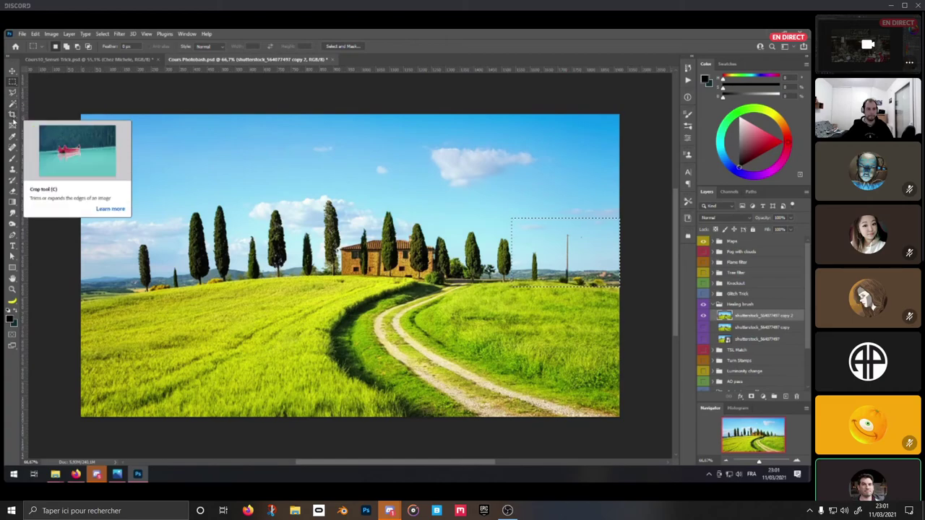
Clear the rectangular selection, draw a Lasso selection around the thin pole and open Content-Aware Fill for it
click(11, 148)
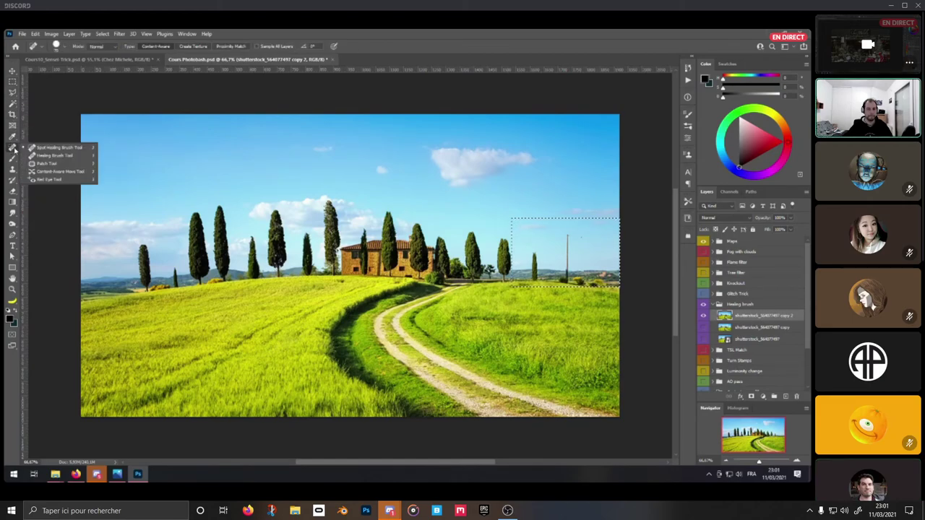
click(749, 320)
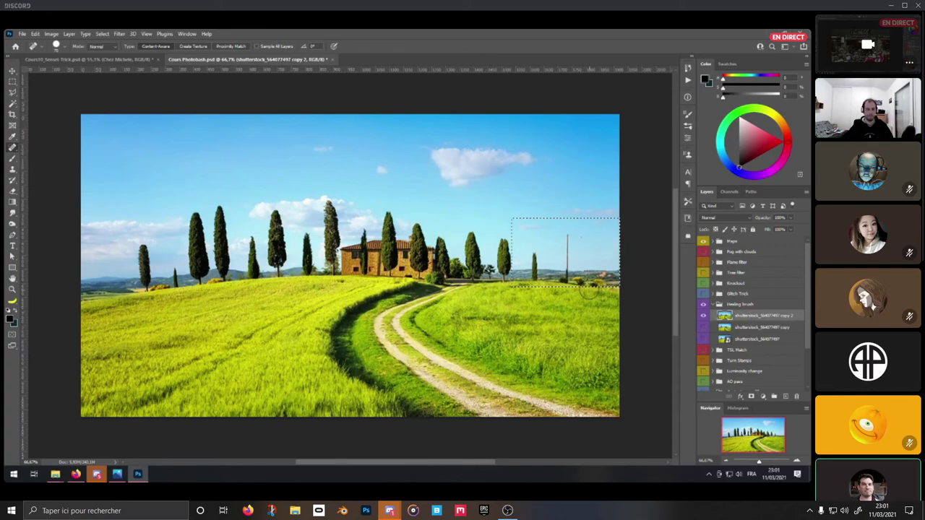
key(ctrl+d)
click(12, 95)
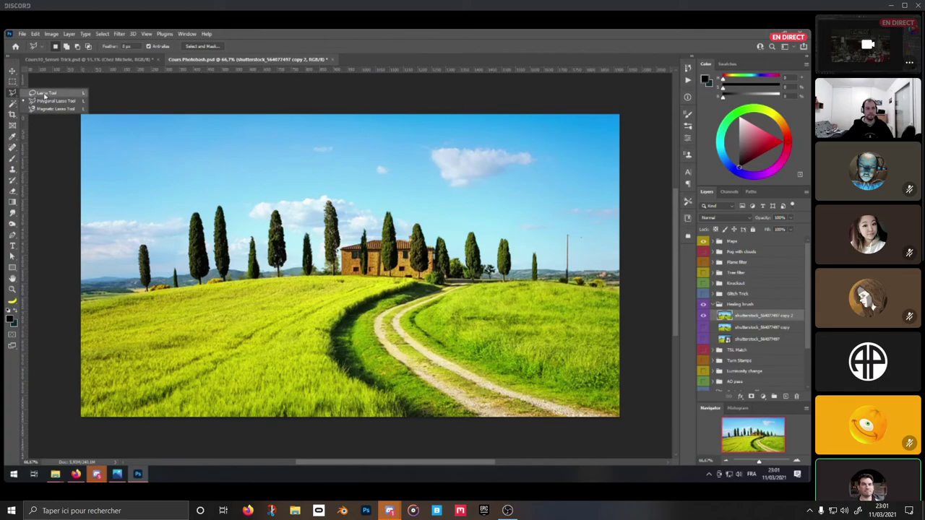
click(45, 95)
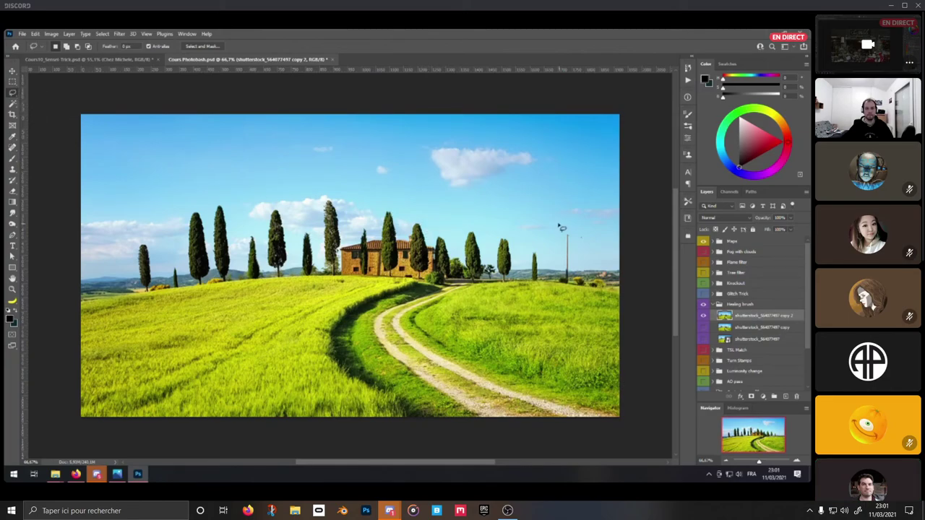
mouse_move(558, 227)
mouse_down()
mouse_move(565, 271)
mouse_move(589, 247)
mouse_move(585, 232)
mouse_move(560, 230)
mouse_up()
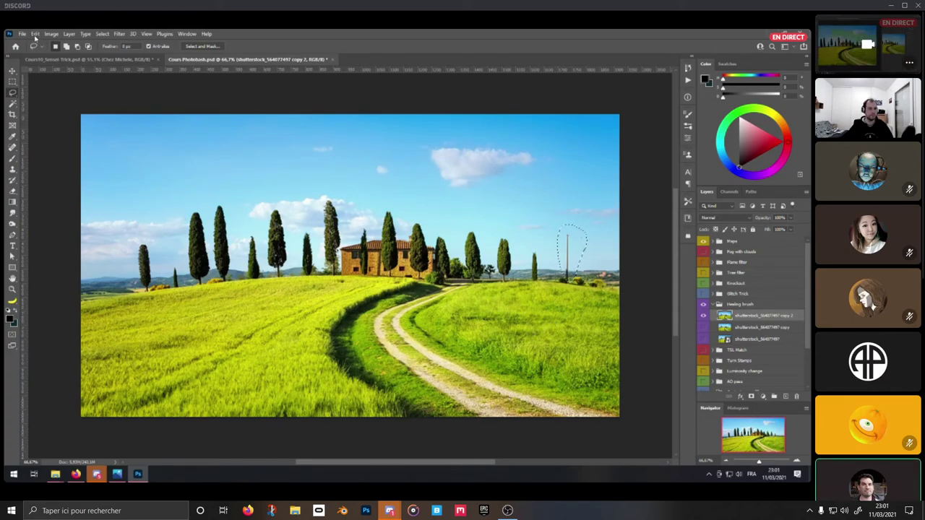
right_click(574, 248)
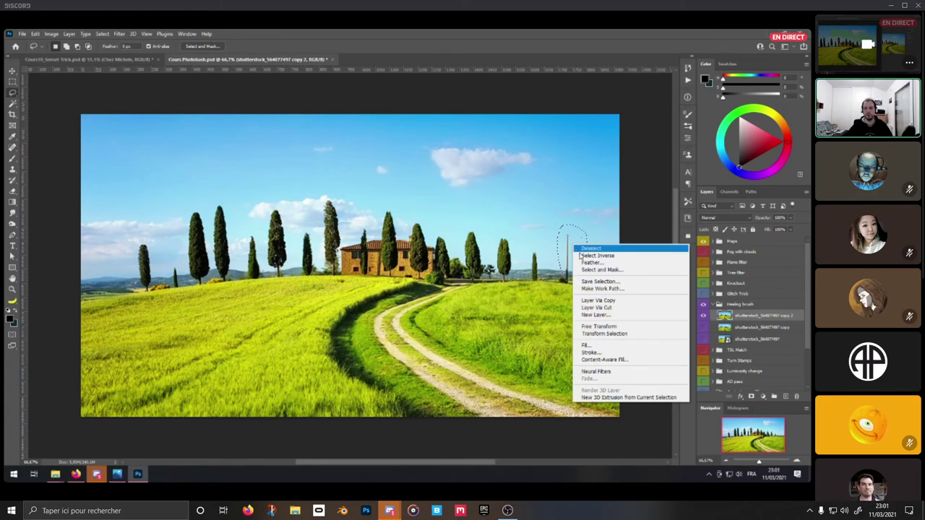
click(610, 359)
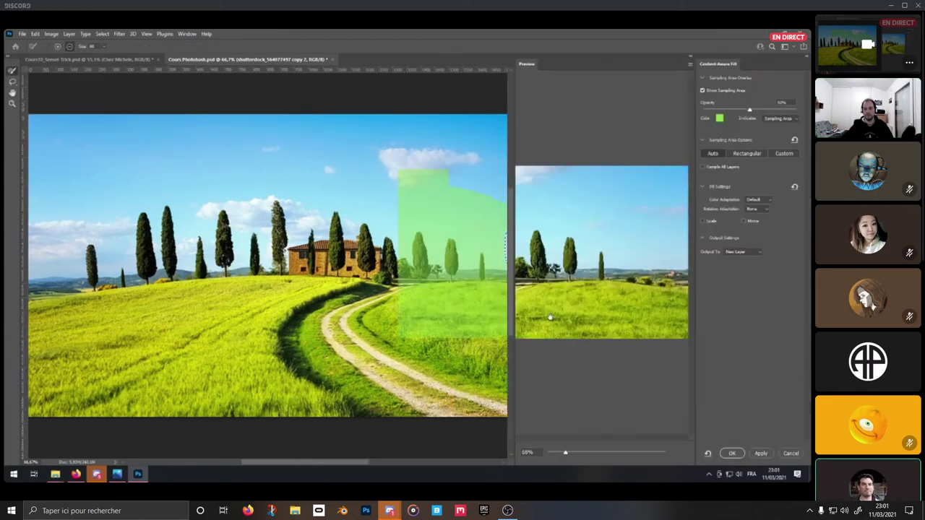
Hide the Ellipse 1 and magnifying glass layers in the Knock group and expand the Map blur layer's smart filters
mouse_move(332, 300)
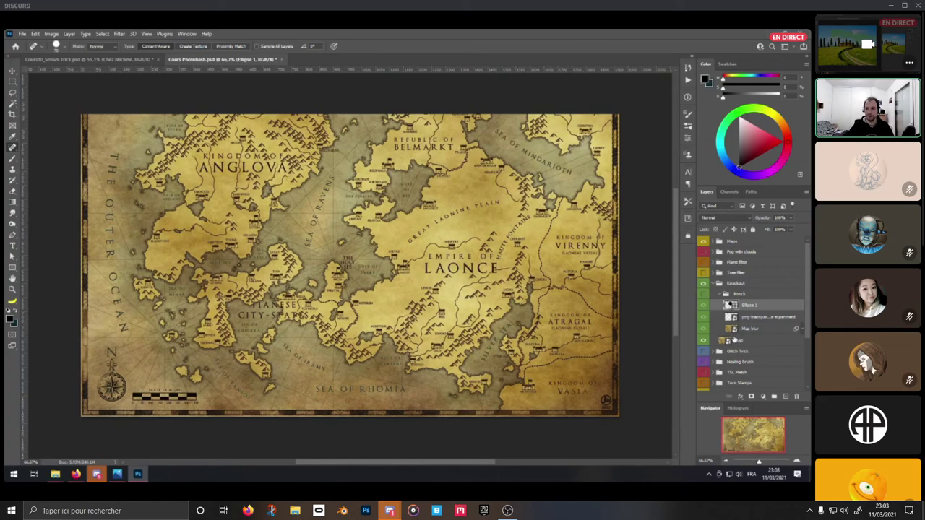
click(704, 305)
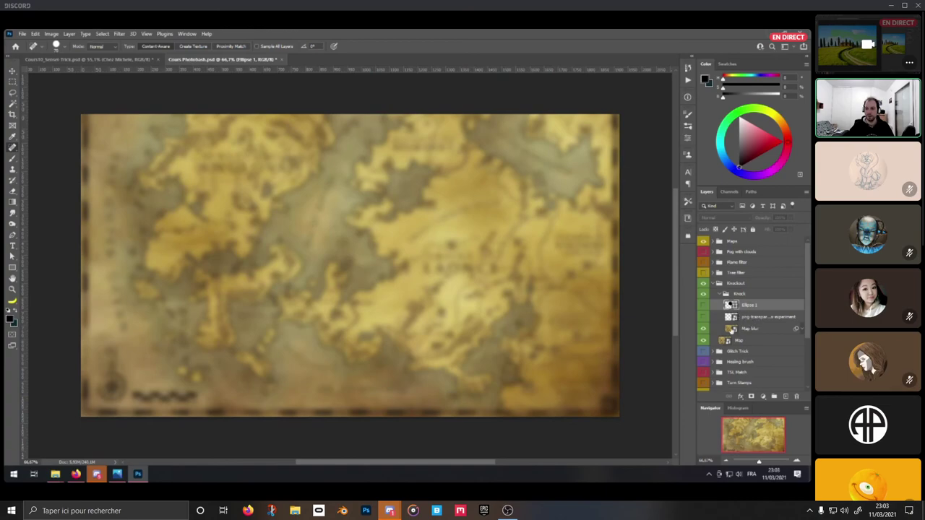
click(799, 329)
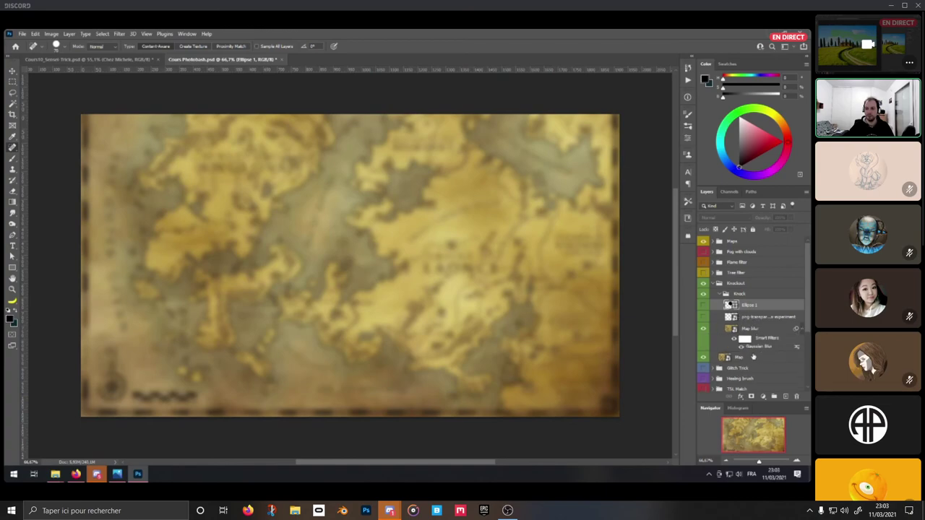
Toggle the Gaussian Blur smart filter on the Map blur layer to compare, leaving it enabled
click(740, 348)
click(740, 348)
click(741, 347)
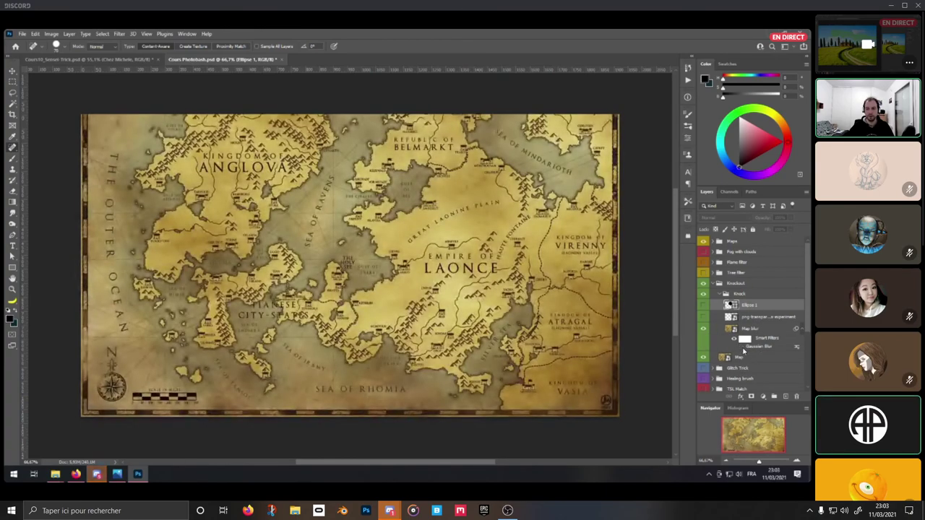
click(741, 347)
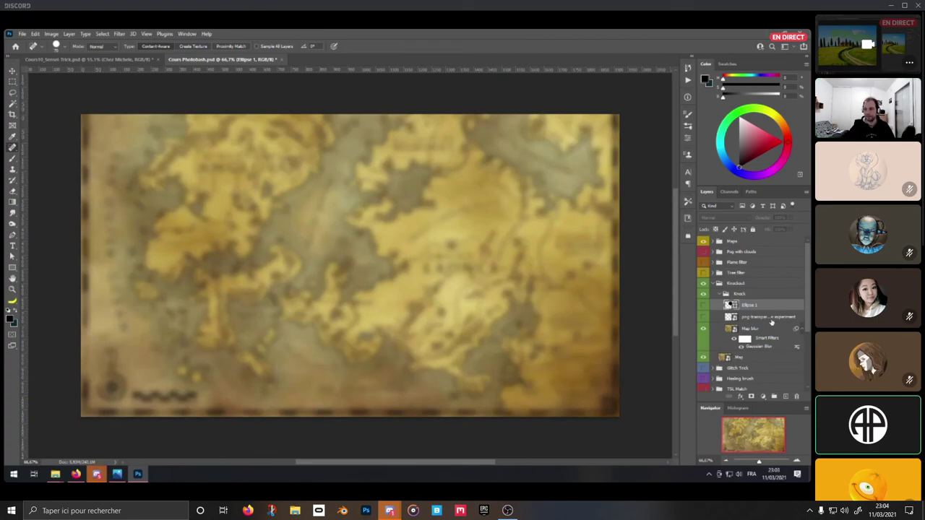
click(740, 347)
click(740, 348)
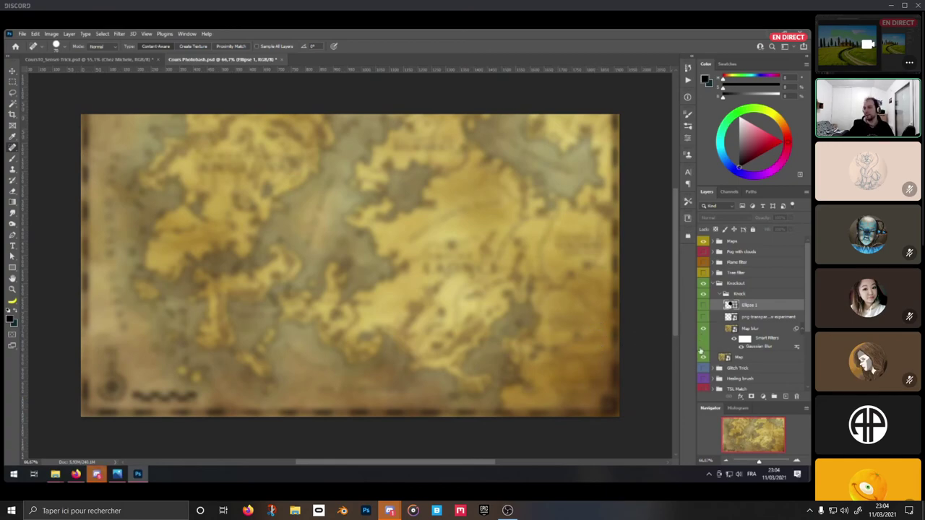
Select the magnifying glass image layer in the Knock group and make it visible over the blurred map
click(748, 319)
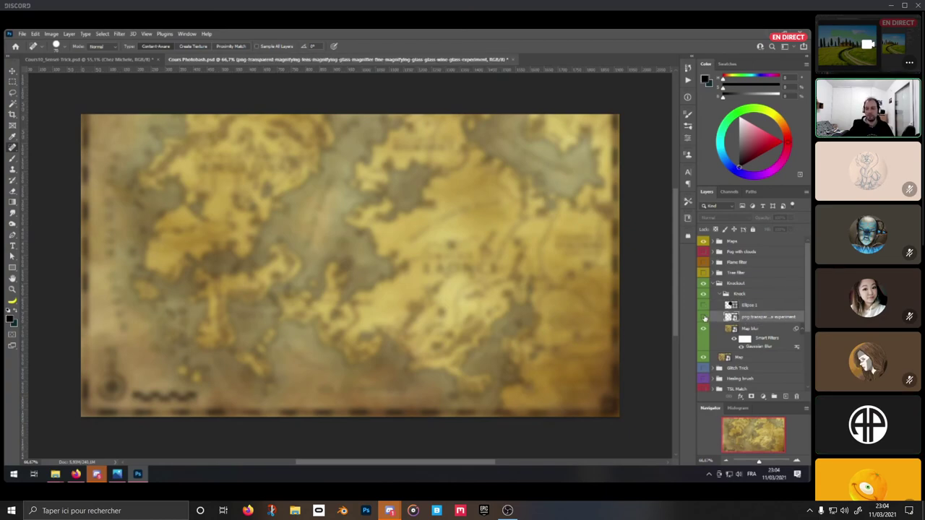
click(703, 318)
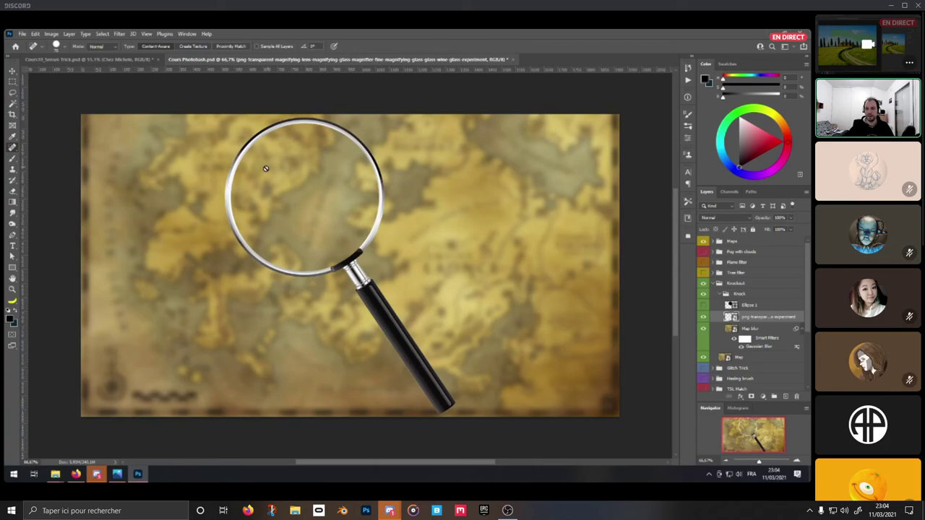
mouse_move(352, 330)
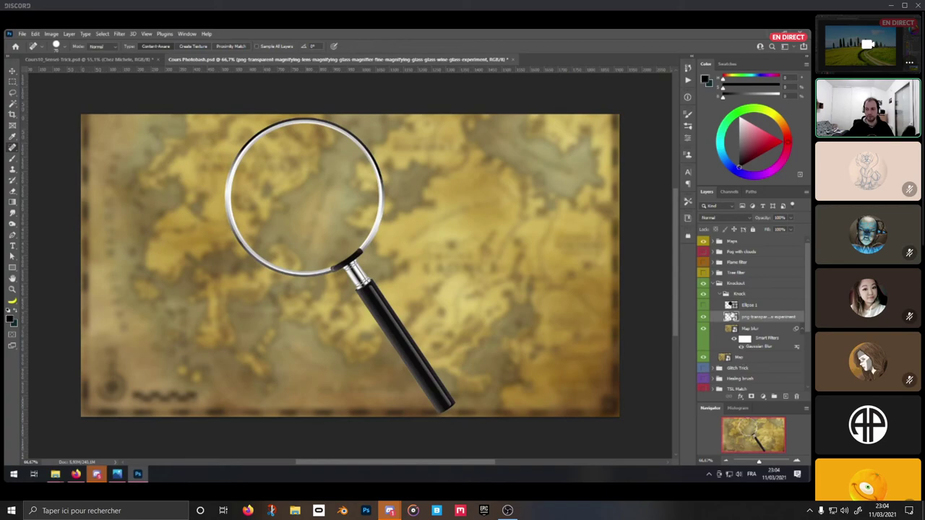
scroll(731, 340, down, 1)
scroll(737, 316, up, 1)
Select and show the Ellipse 1 layer over the magnifying glass's lens, and bring up the list of shape tools
click(754, 307)
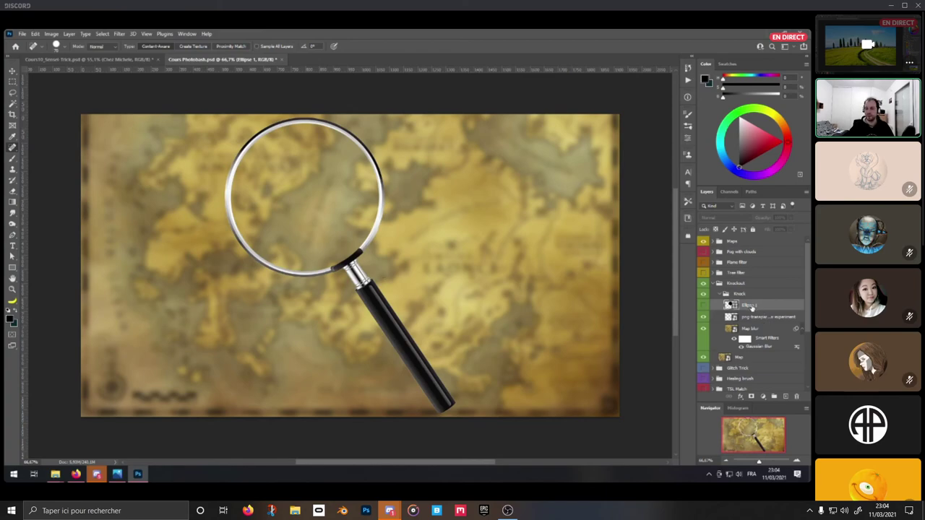
click(703, 306)
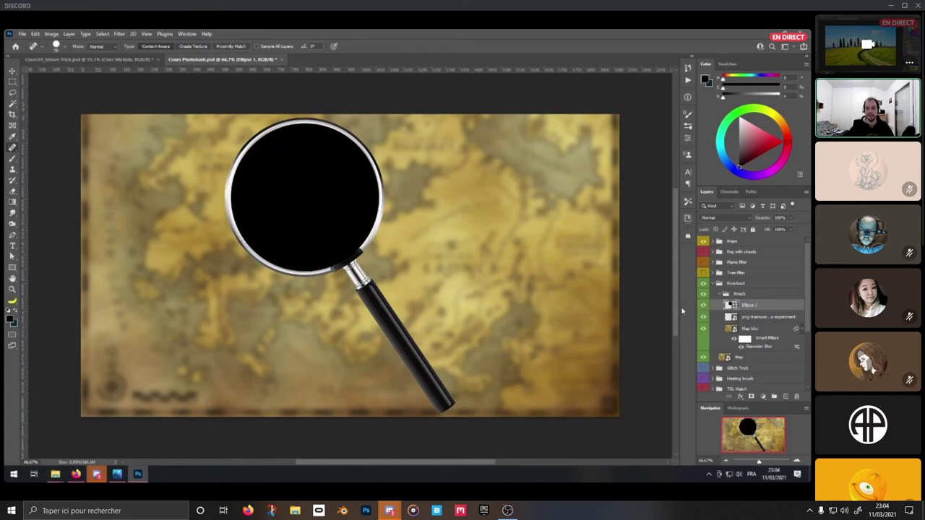
click(12, 268)
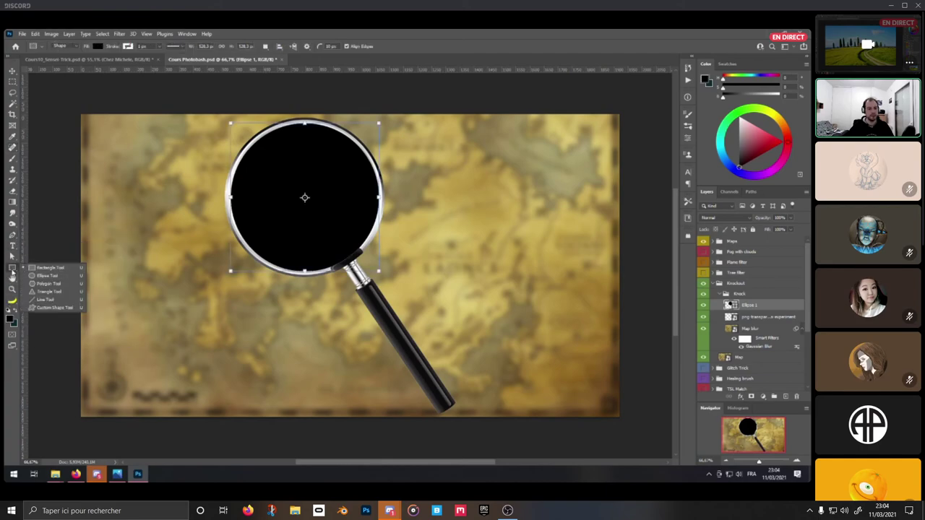
Select the Map layer and toggle the Knock group's visibility to compare with the sharp map, leaving the group shown
click(12, 274)
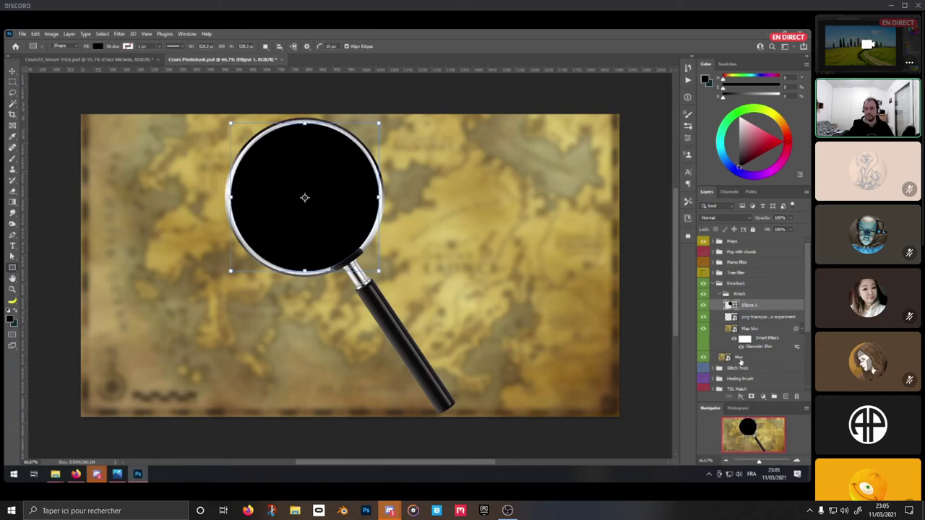
click(739, 358)
click(704, 294)
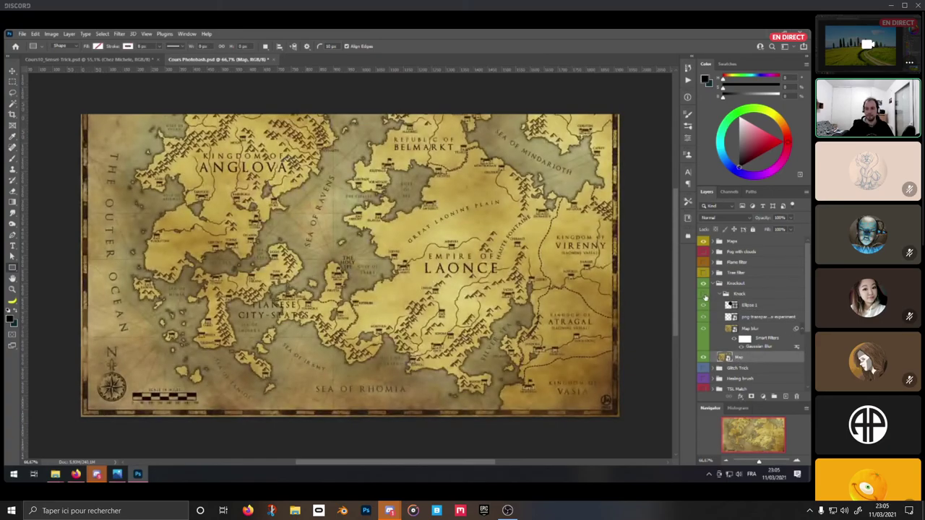
click(705, 295)
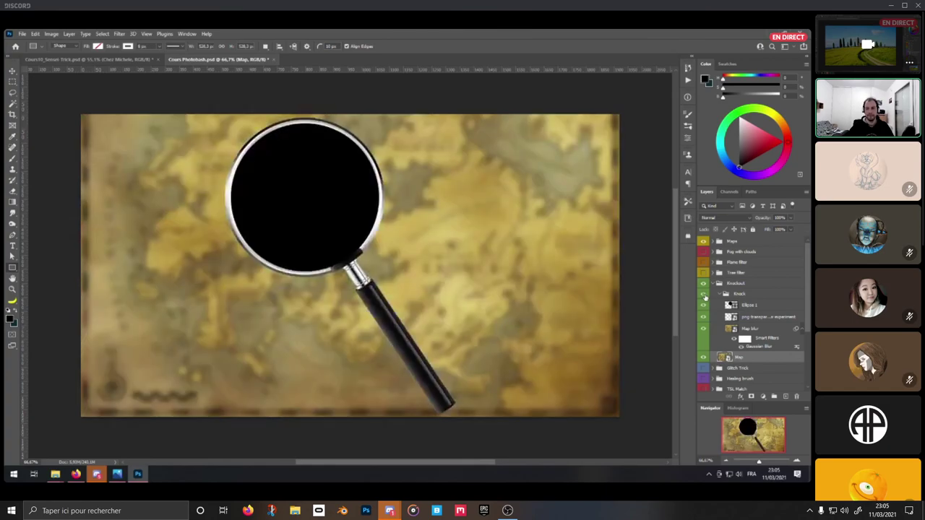
Select the Map blur layer and toggle the magnifying glass and Ellipse 1 layers off and on, leaving both shown
click(724, 329)
click(705, 317)
click(705, 305)
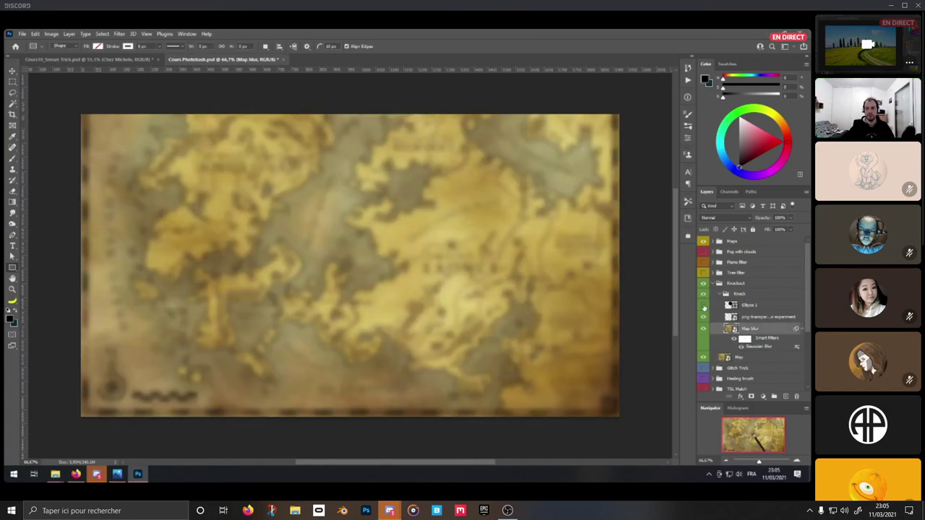
click(704, 307)
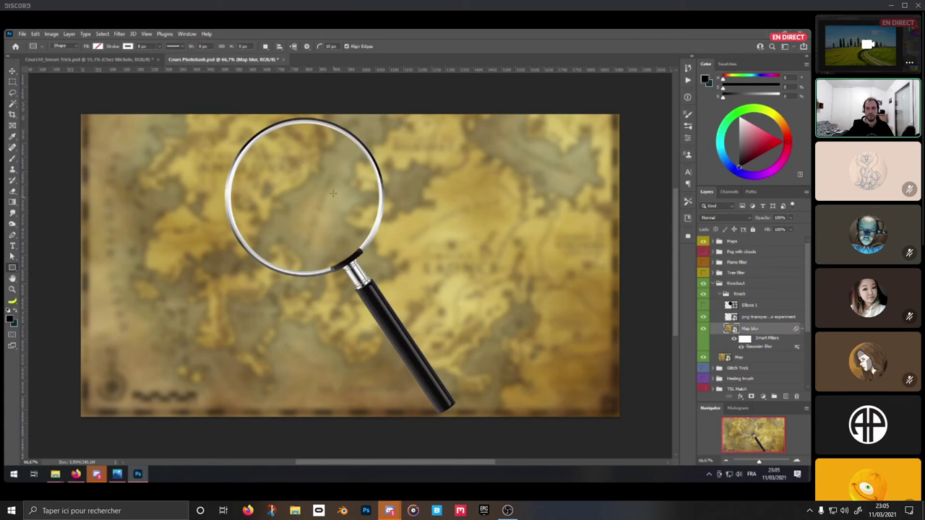
click(704, 305)
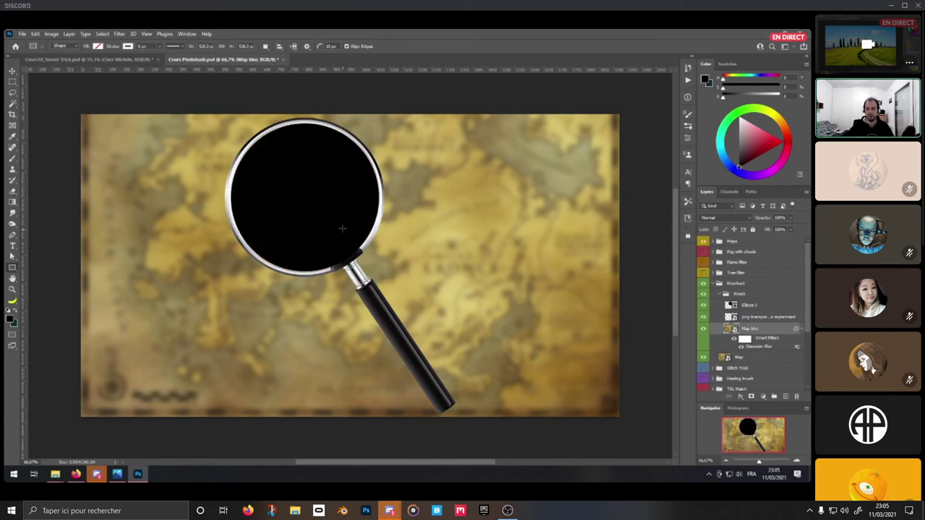
Open the Ellipse 1 layer's blending options, move the dialog clear of the magnifying glass and set Fill Opacity to 0%
click(751, 306)
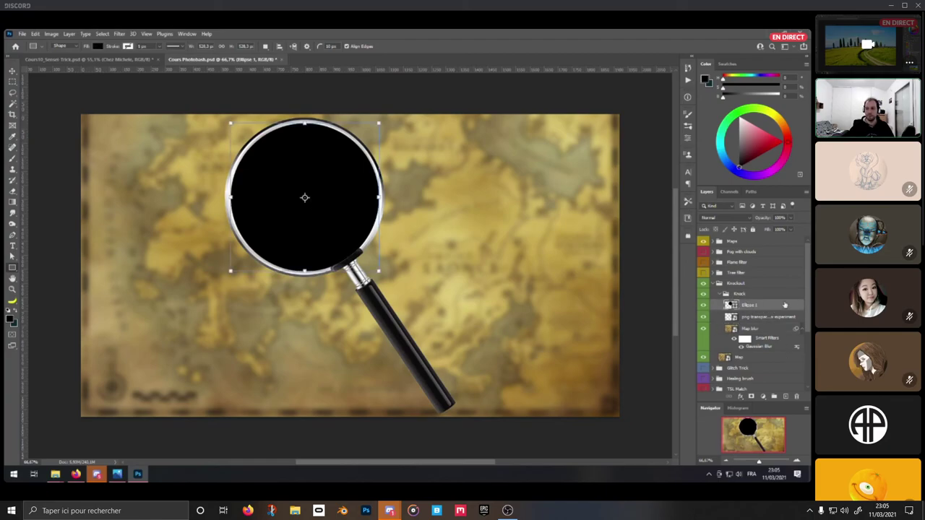
double_click(774, 305)
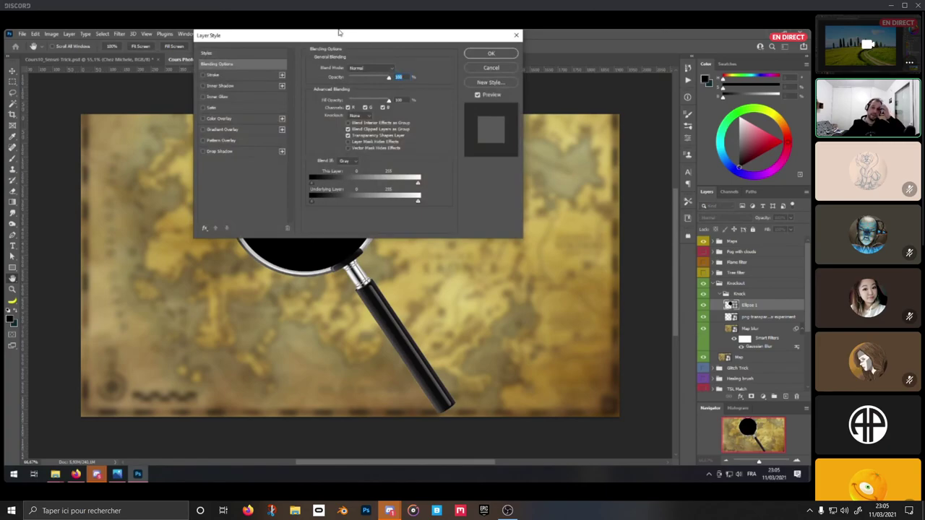
drag(313, 41, 539, 72)
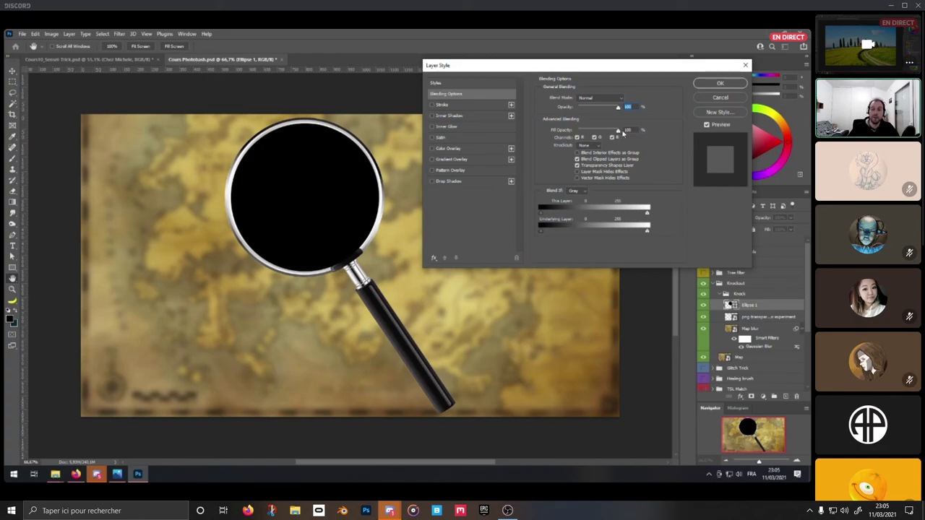
click(618, 133)
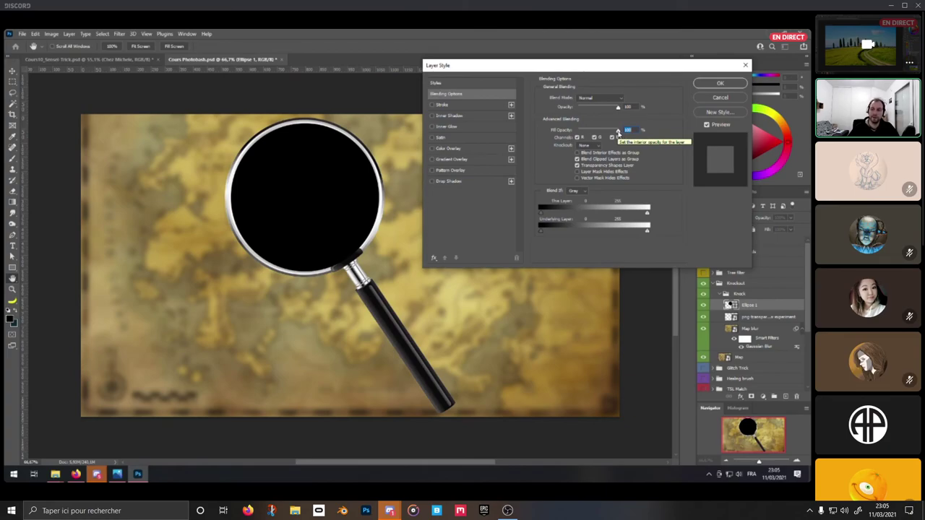
drag(618, 133, 548, 138)
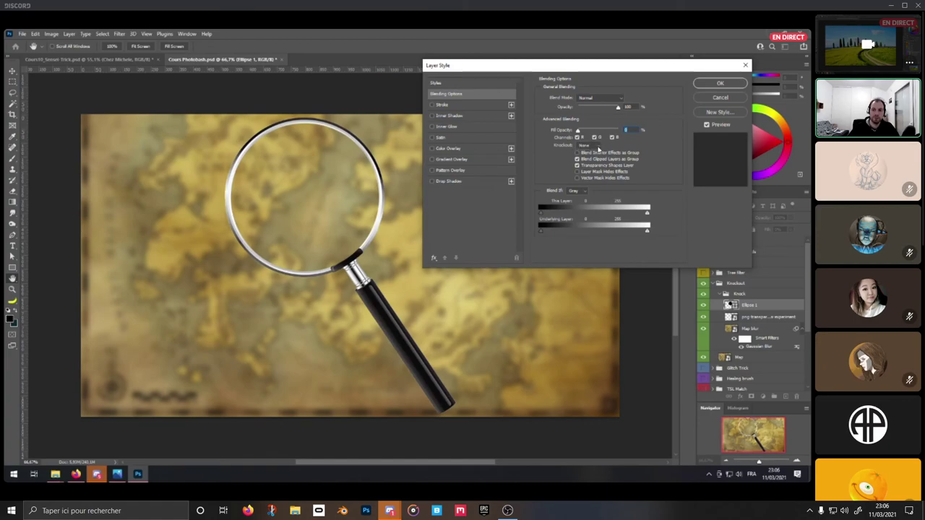
Check the les-rdv-de-lascension text chat in Discord and launch the local Photoshop
mouse_move(389, 510)
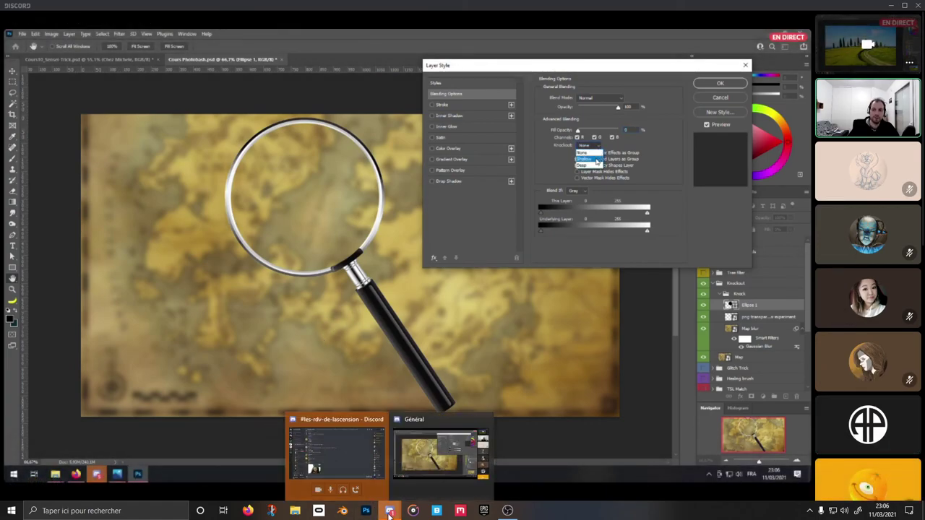
click(363, 484)
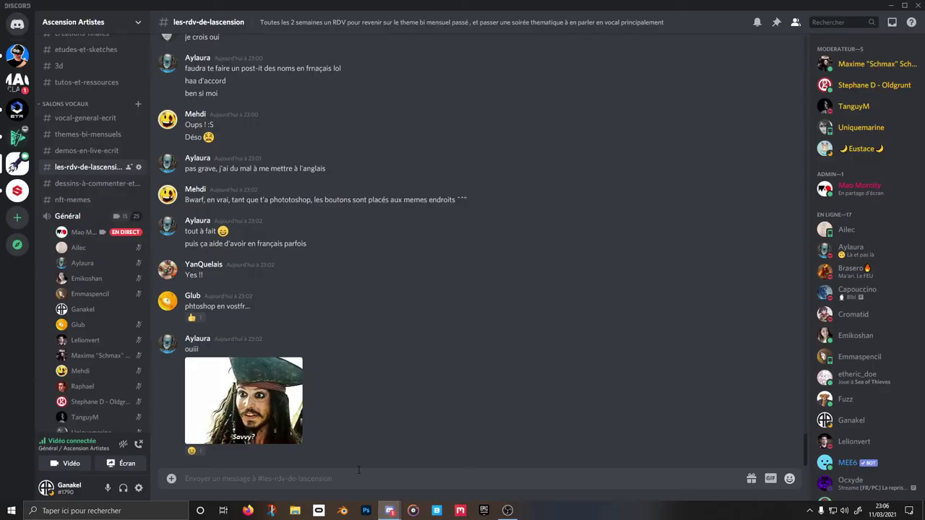
click(366, 511)
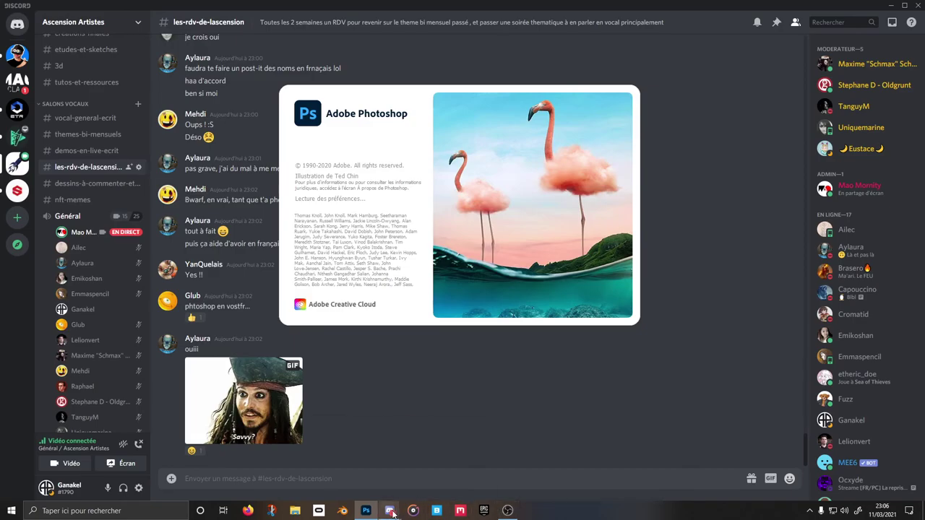
Return briefly to the Général call's shared screen in Discord, and open the recent file affiche2.psd in the local Photoshop
mouse_move(390, 511)
click(417, 470)
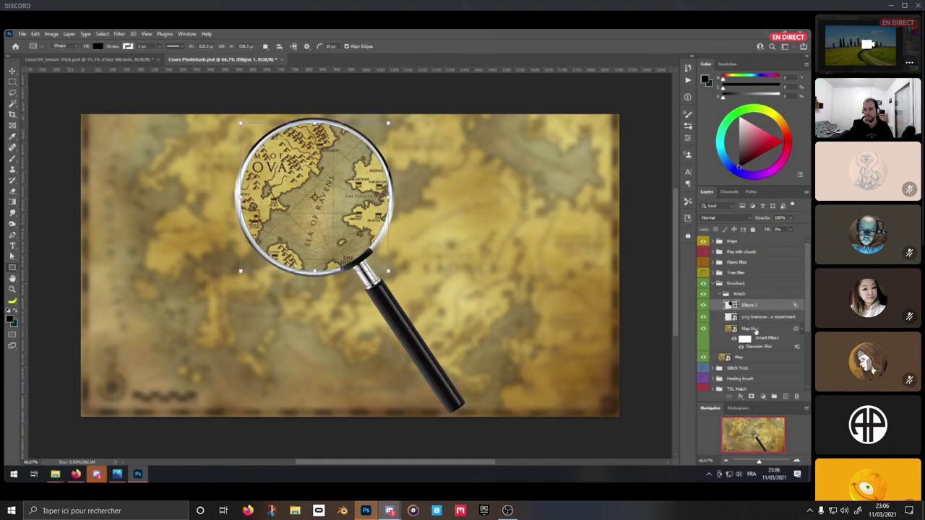
mouse_move(326, 380)
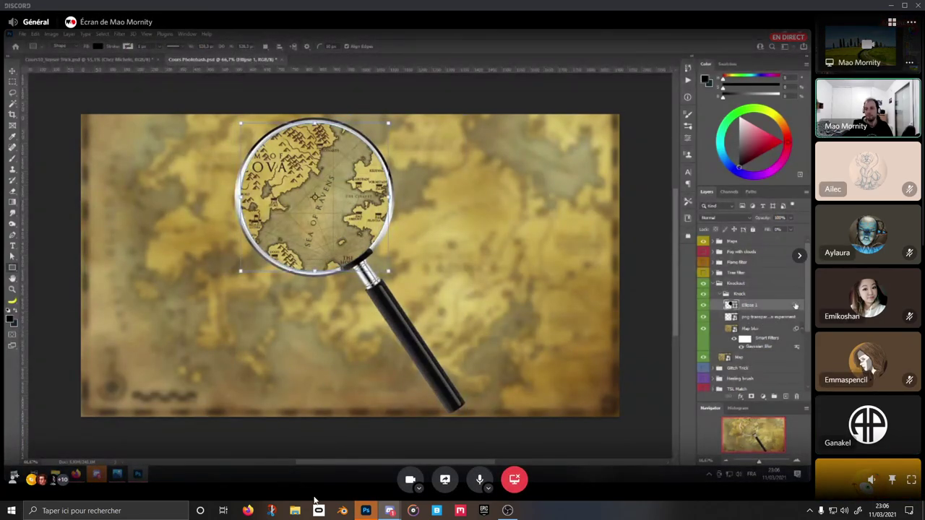
click(366, 510)
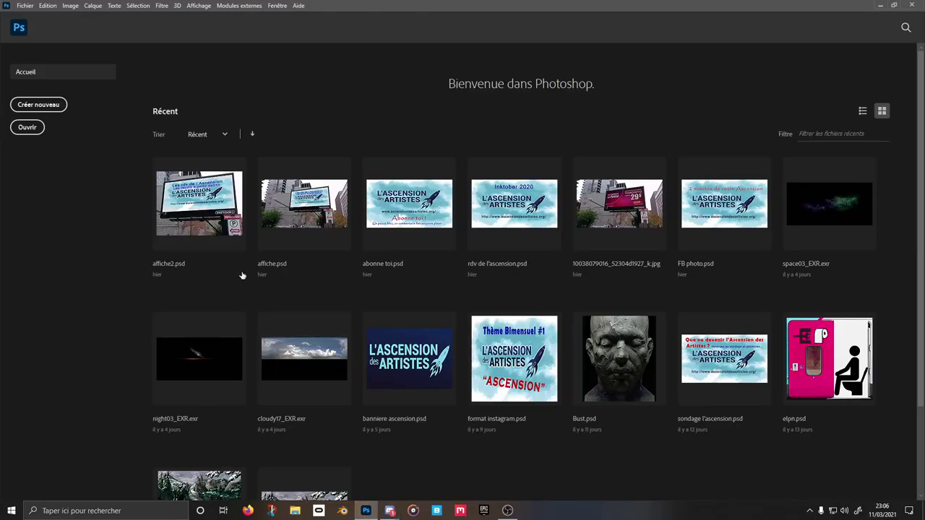
click(213, 224)
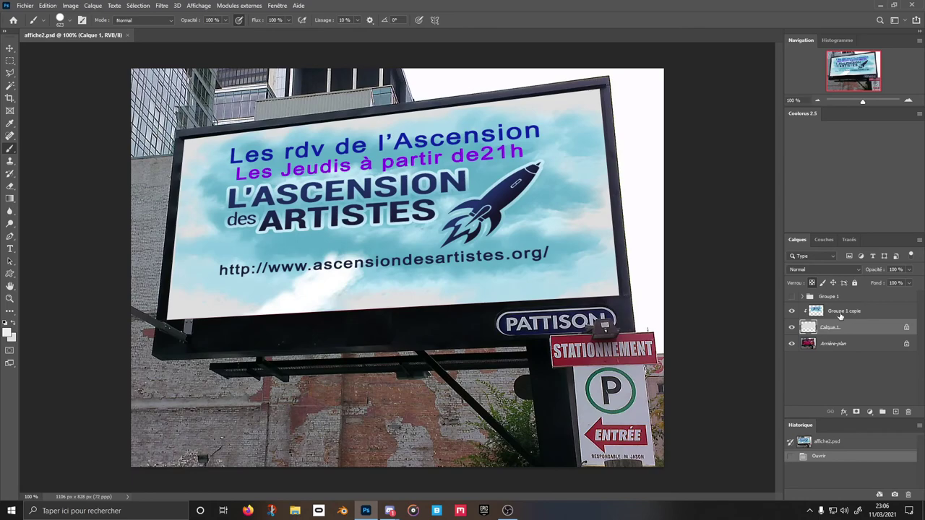
Look at the Groupe 1 copie layer's blending options, including the Masquage setting, and close them and Photoshop without changes
double_click(839, 311)
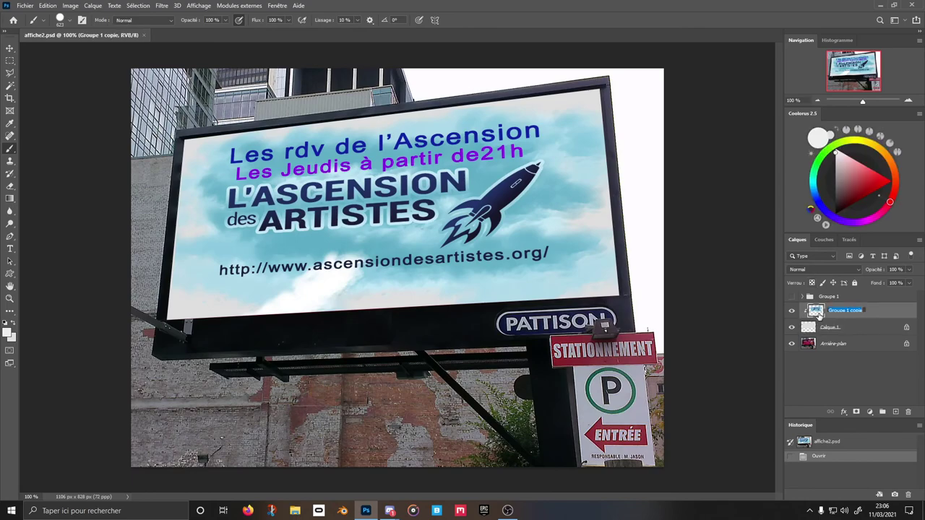
double_click(816, 312)
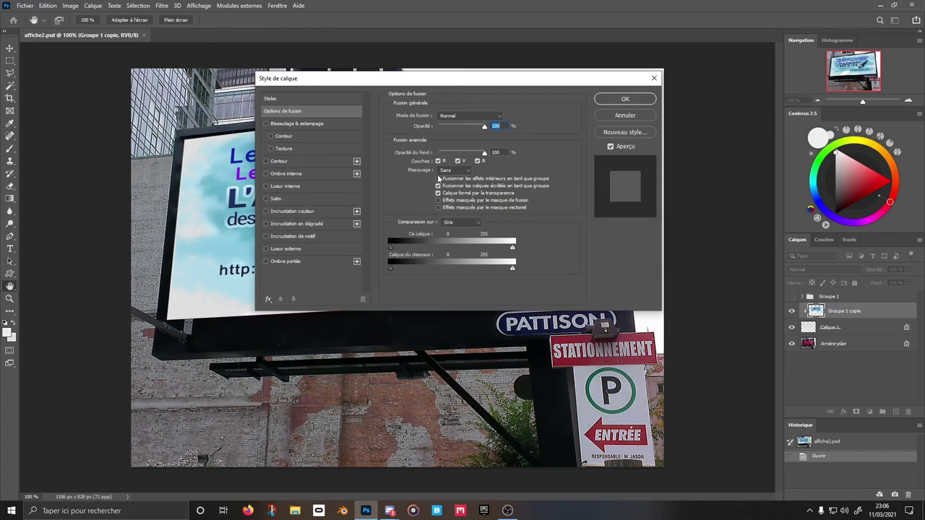
click(654, 77)
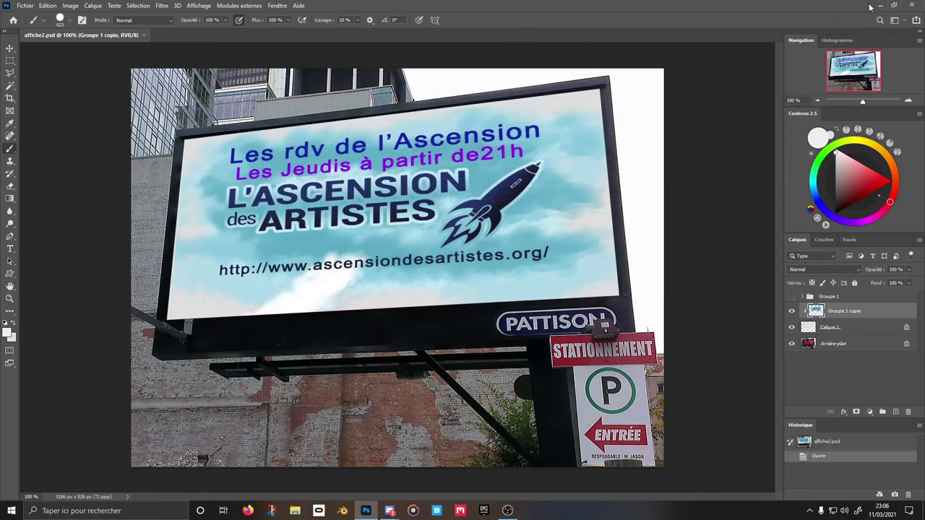
click(912, 5)
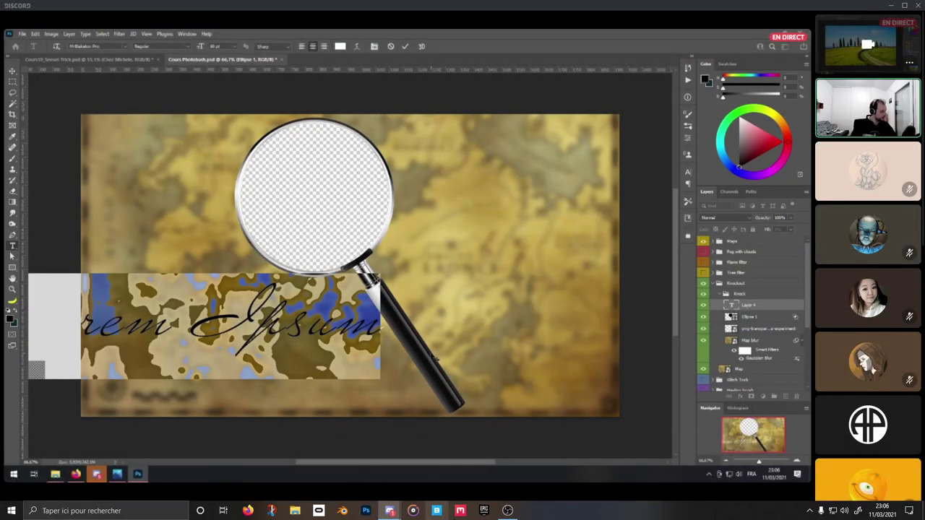
Switch from the Général call to the les-rdv-de-lascension text chat in Discord
mouse_move(508, 512)
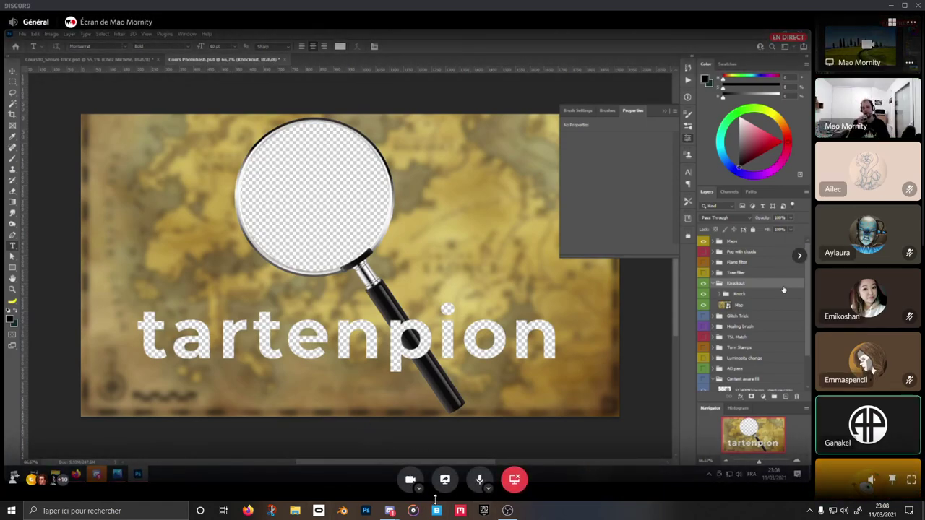
mouse_move(390, 510)
click(375, 473)
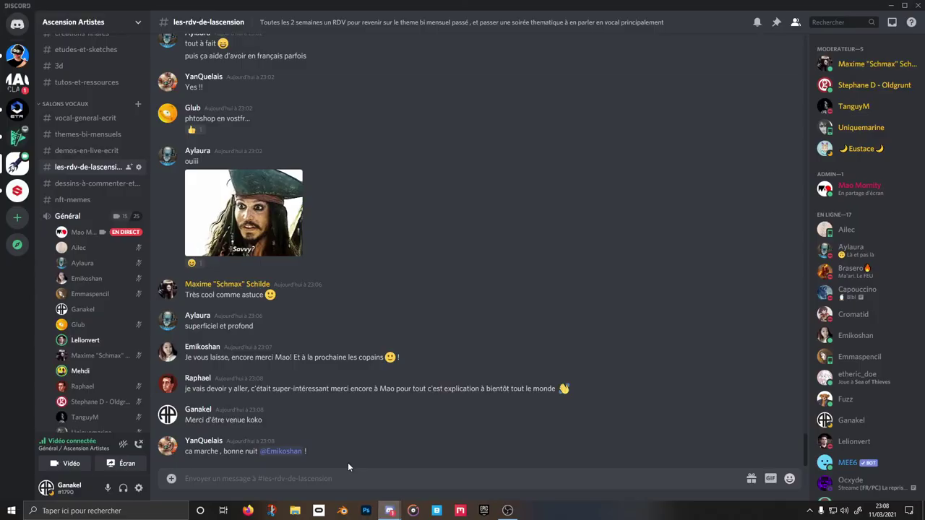